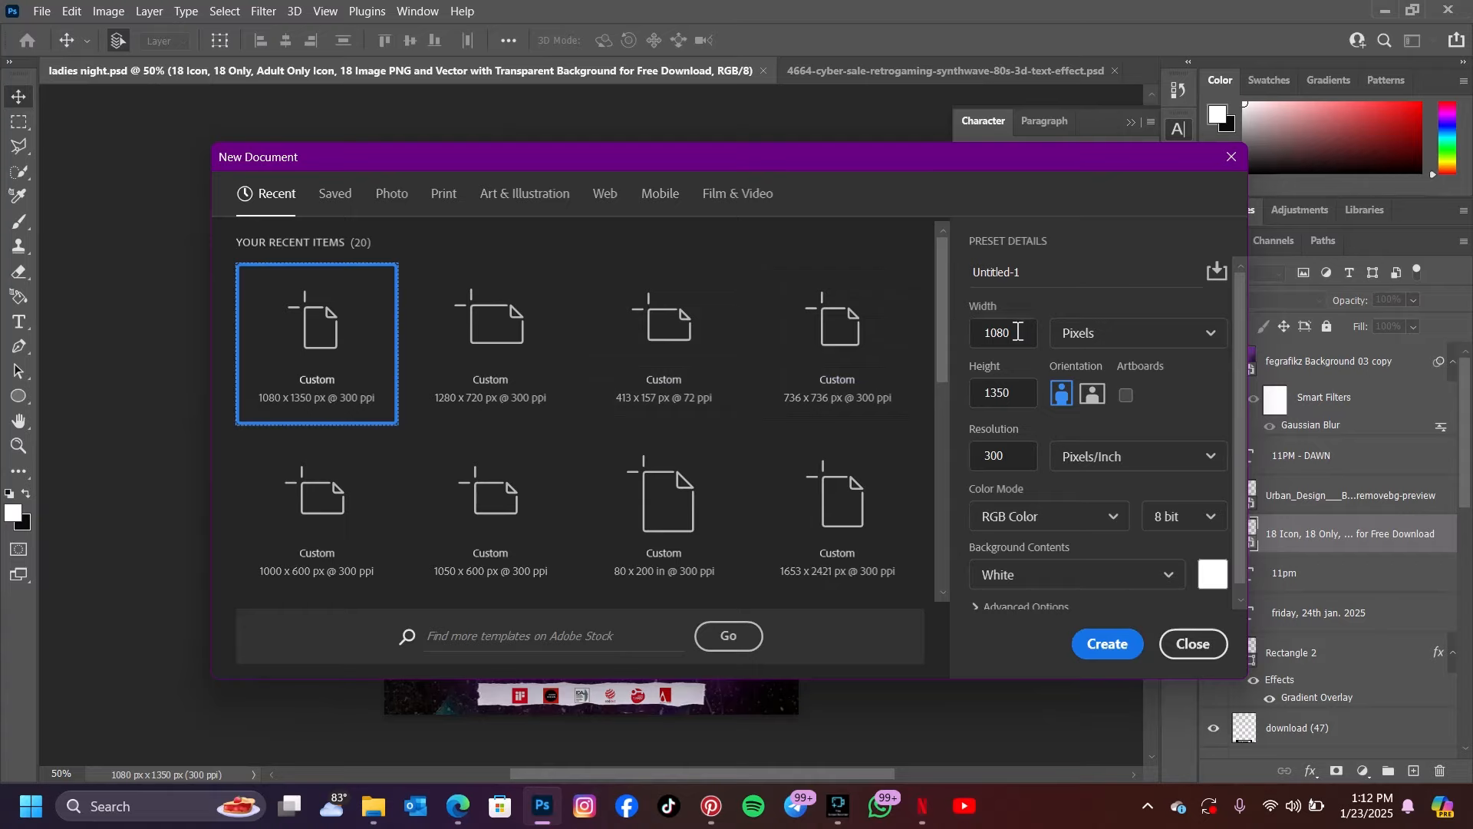
Create a new 1080 x 1350 px RGB document at 300 ppi with a white background and unlock its background layer
drag(1019, 333, 965, 331)
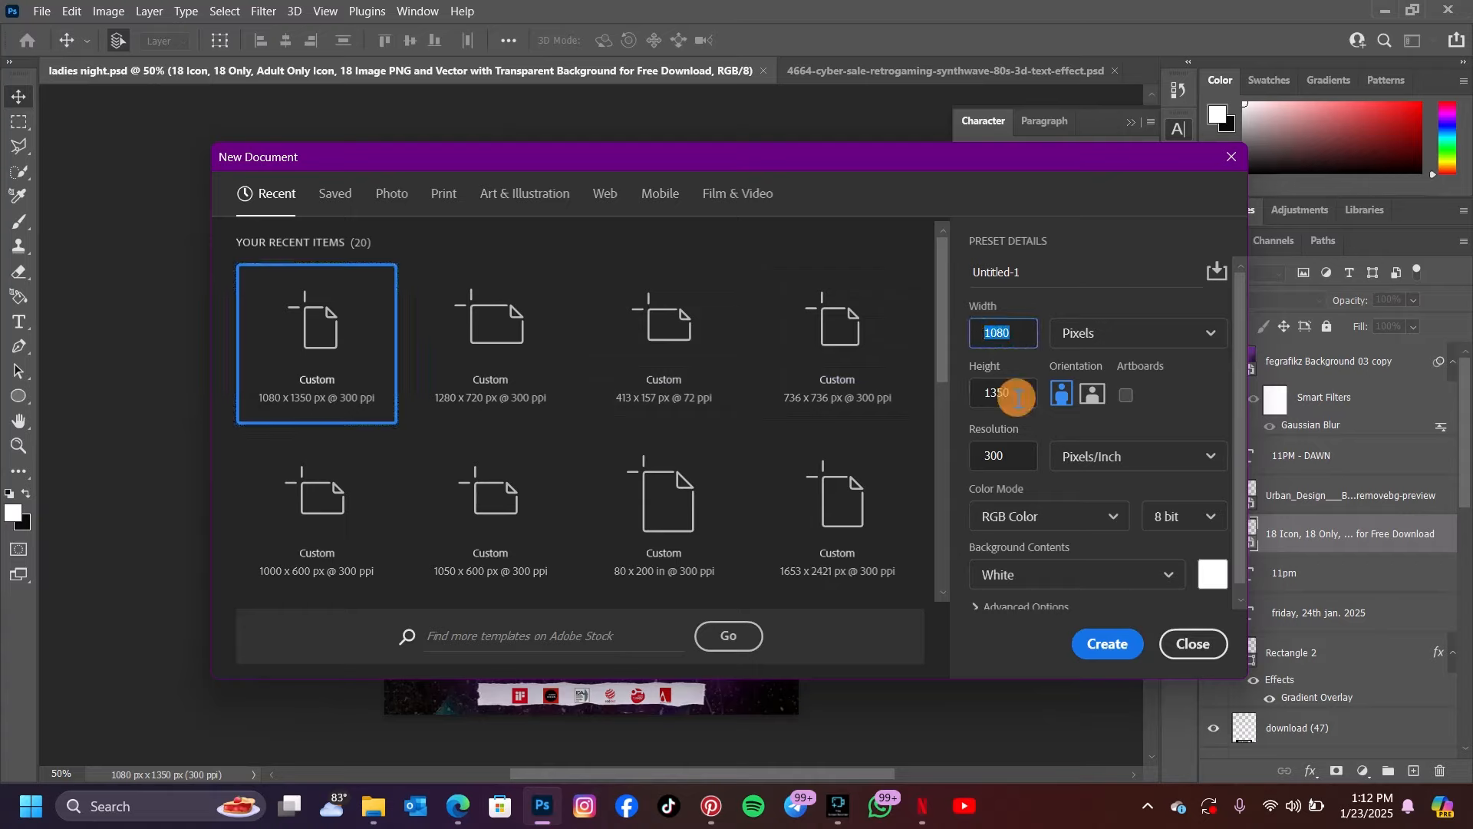
drag(1010, 395, 986, 397)
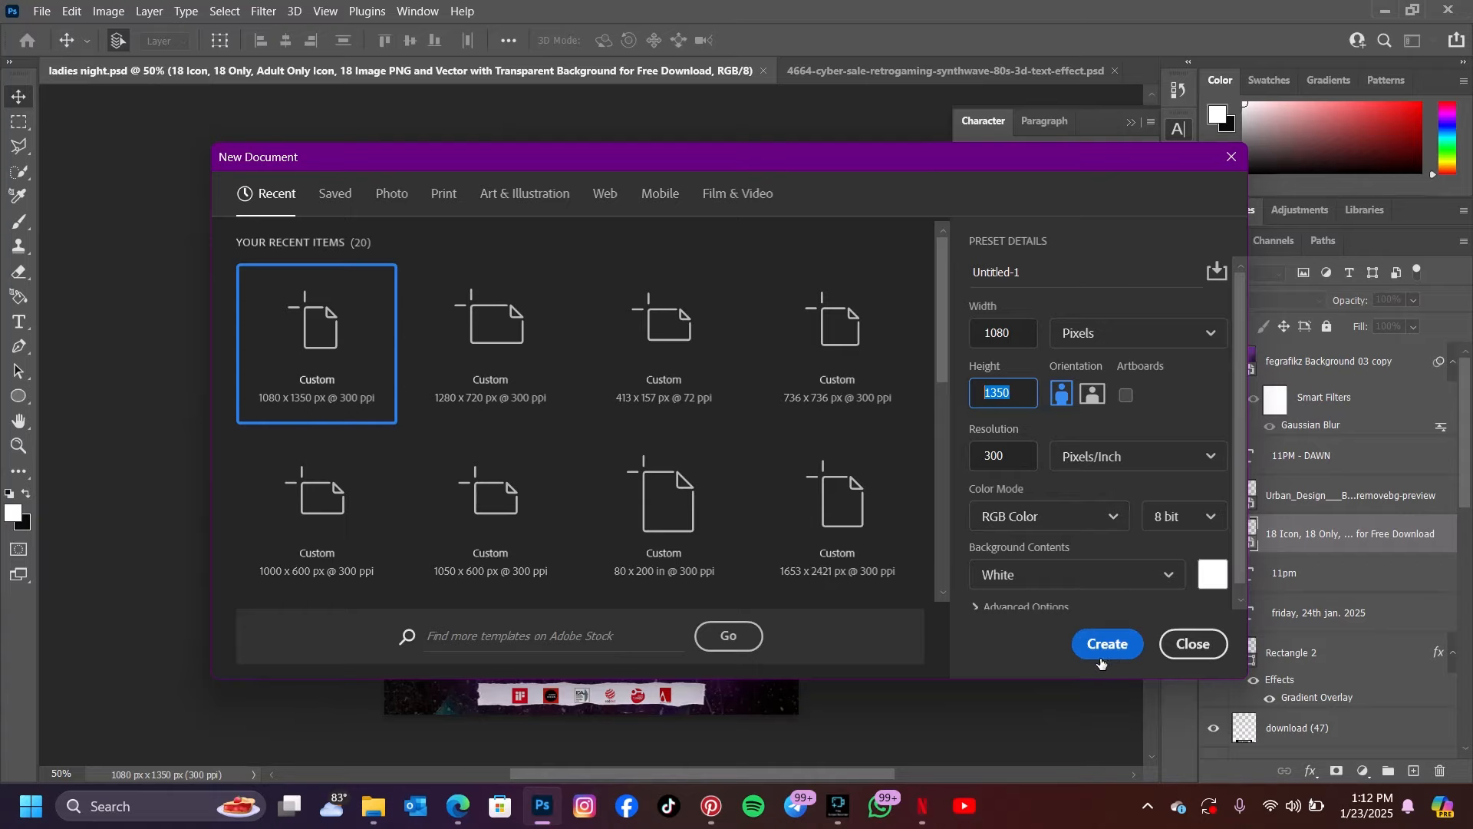
click(1110, 630)
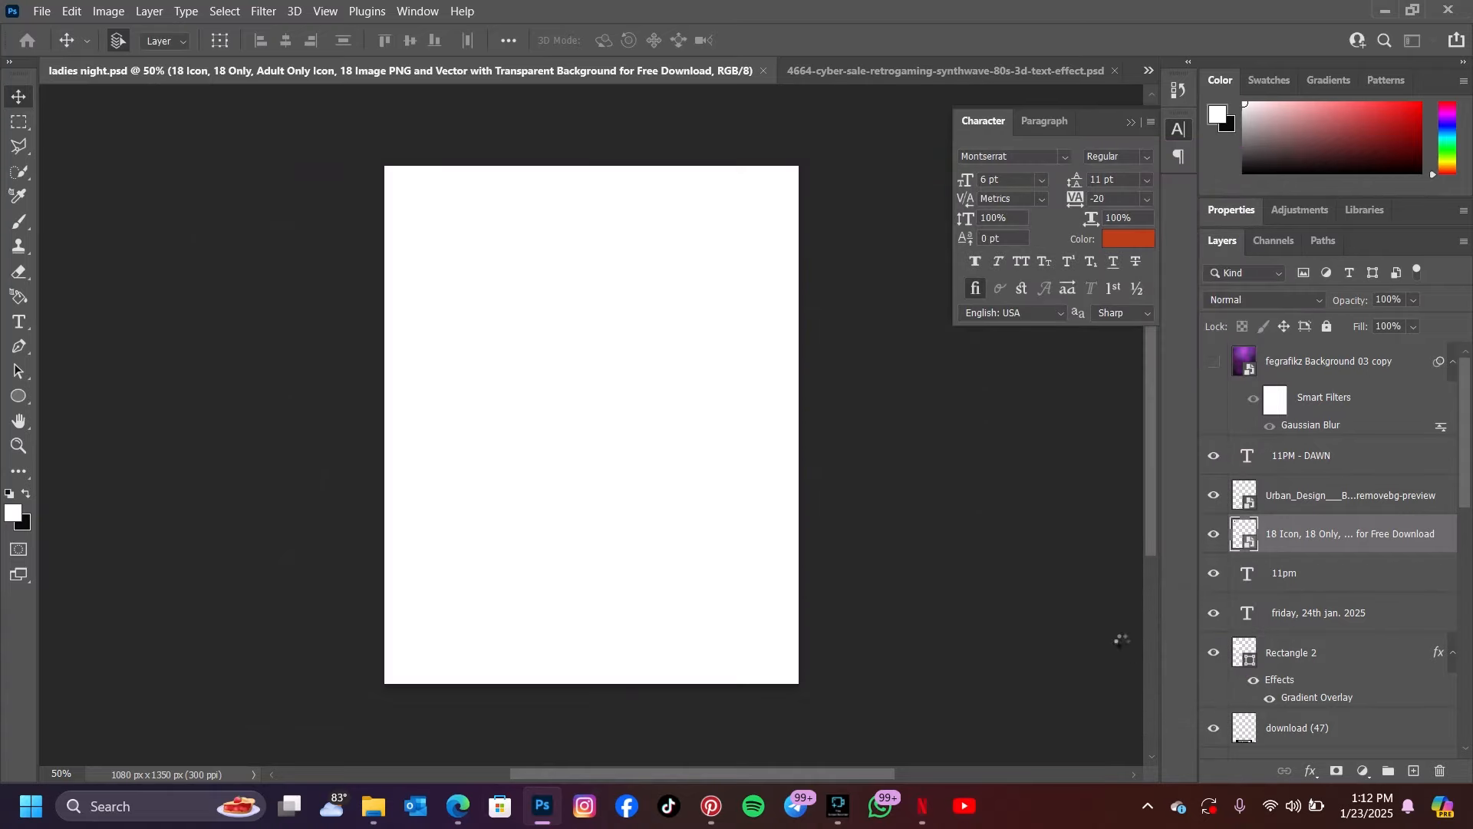
click(1441, 362)
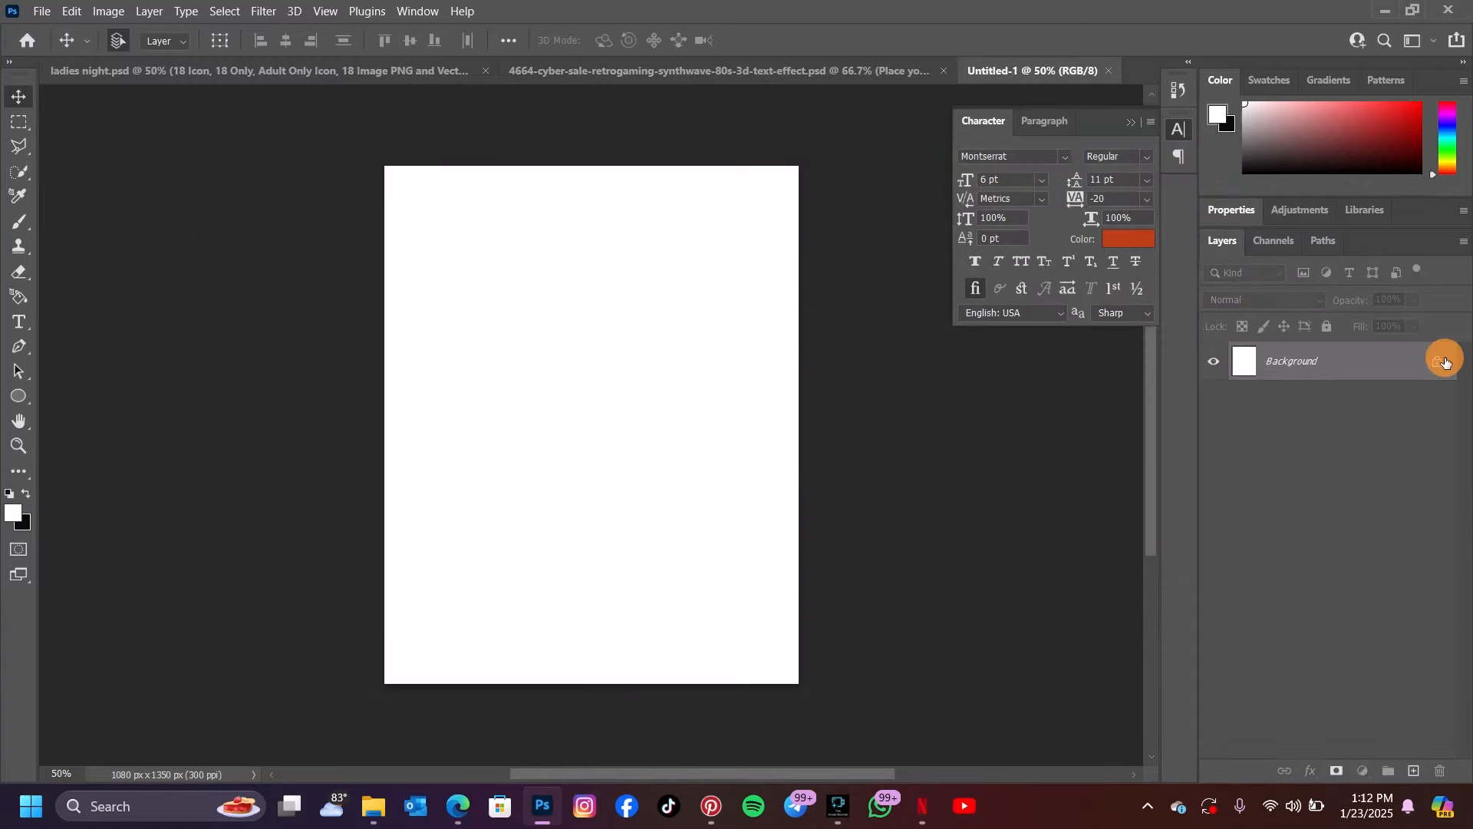
click(1440, 363)
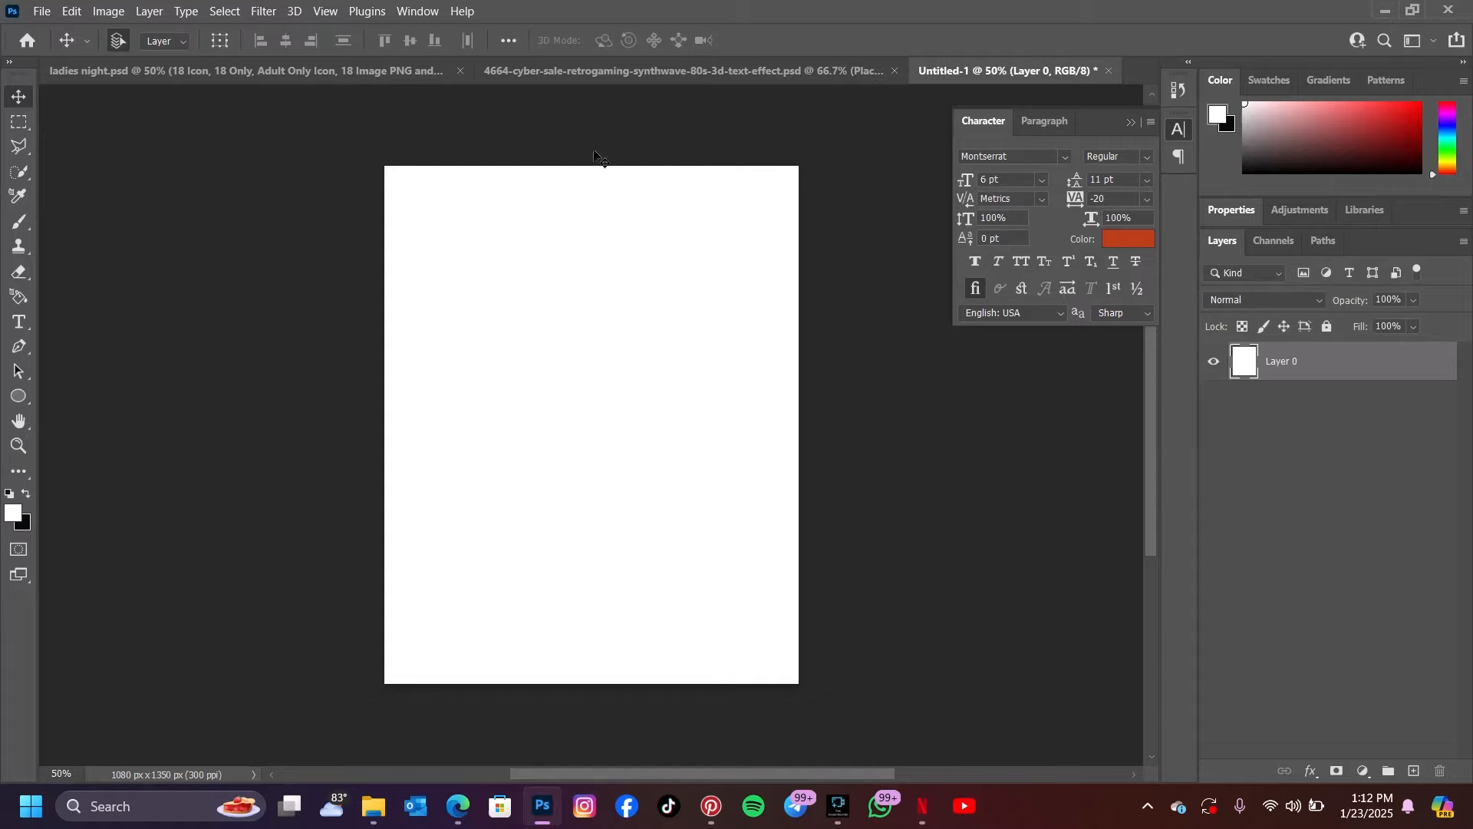
Examine the text effect PSD, model photo and background image stored in the New folder directory
mouse_move(373, 806)
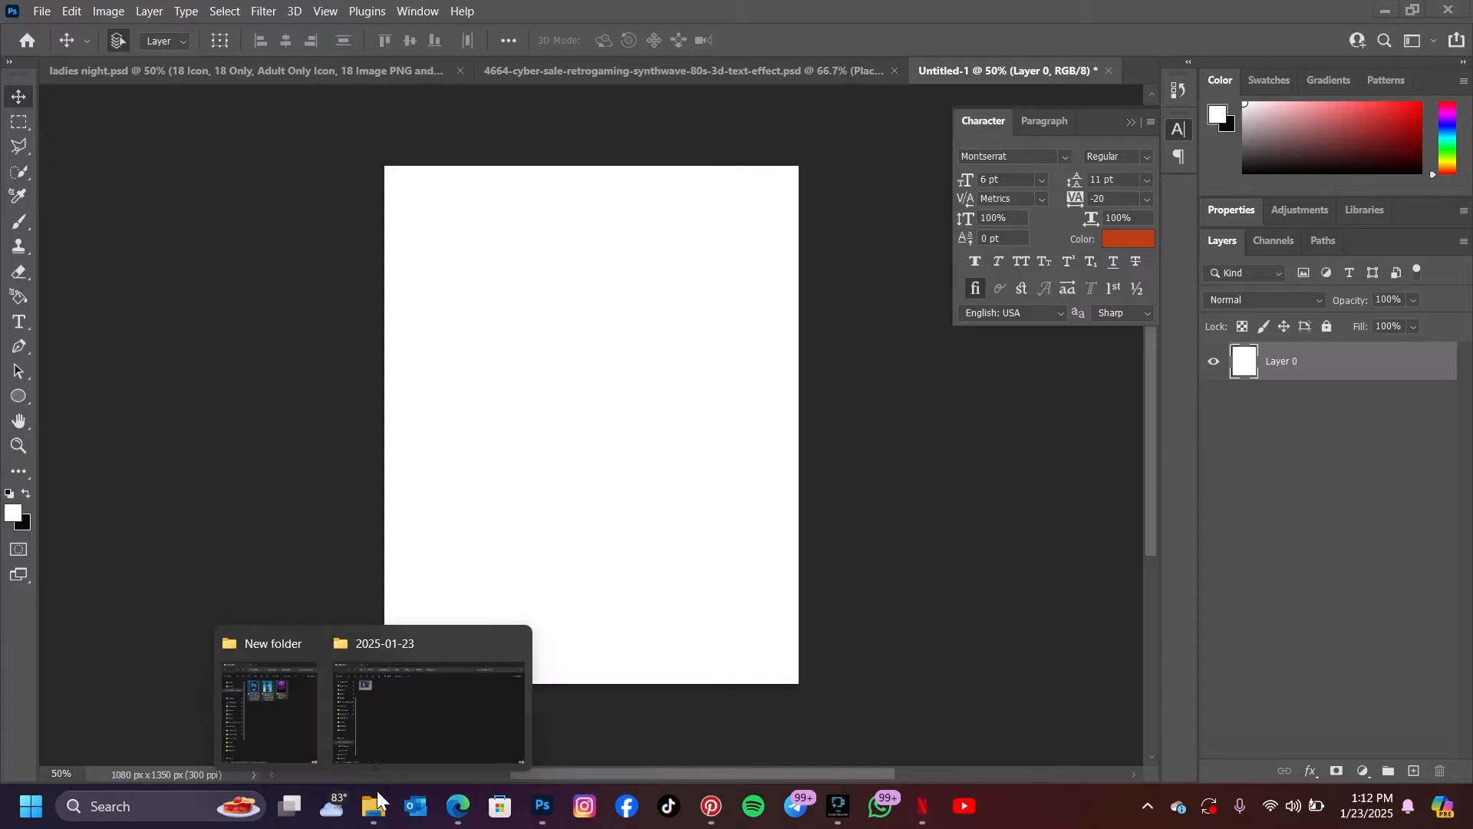
click(388, 697)
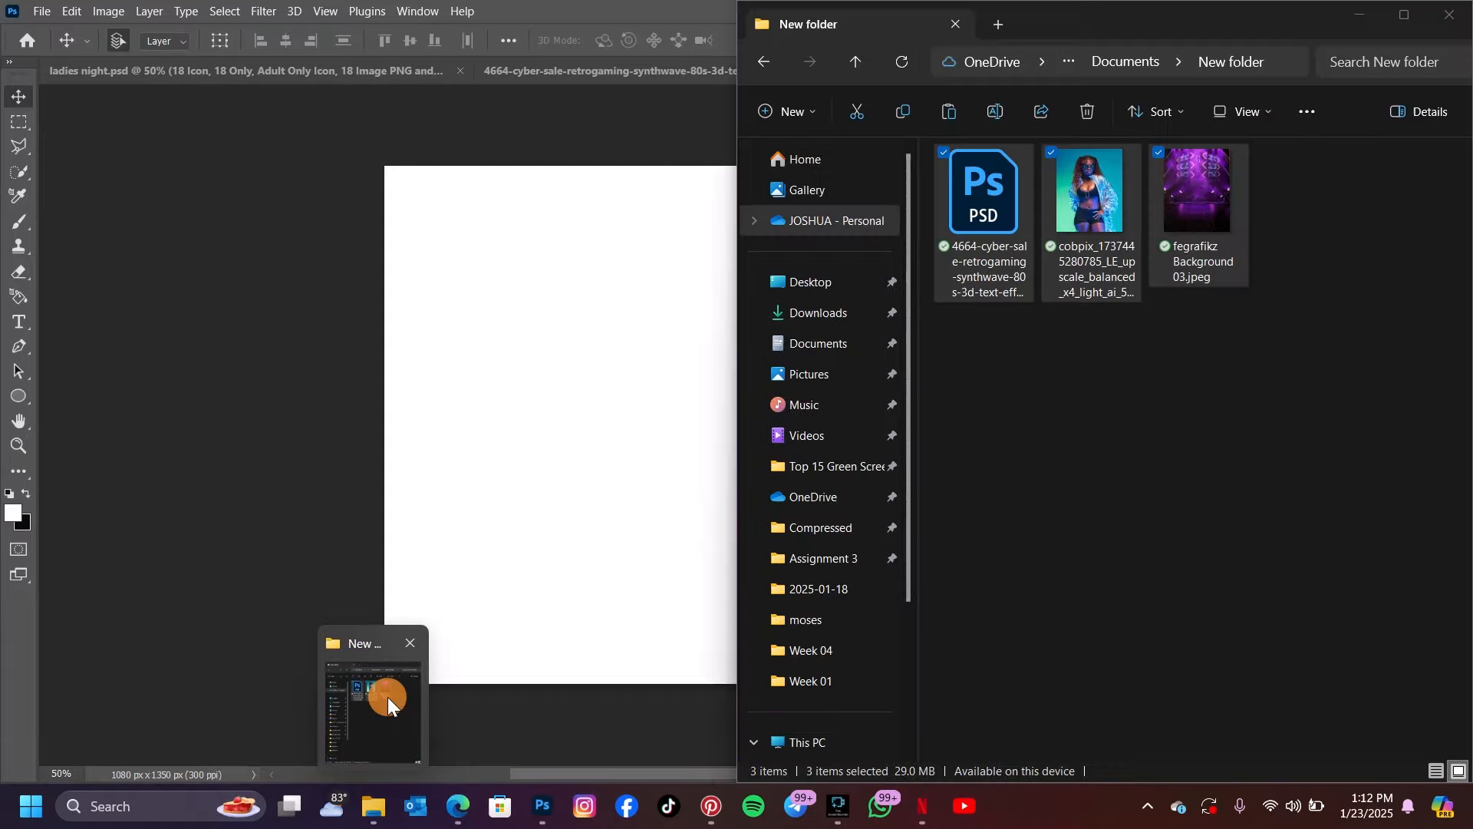
drag(958, 342, 1274, 214)
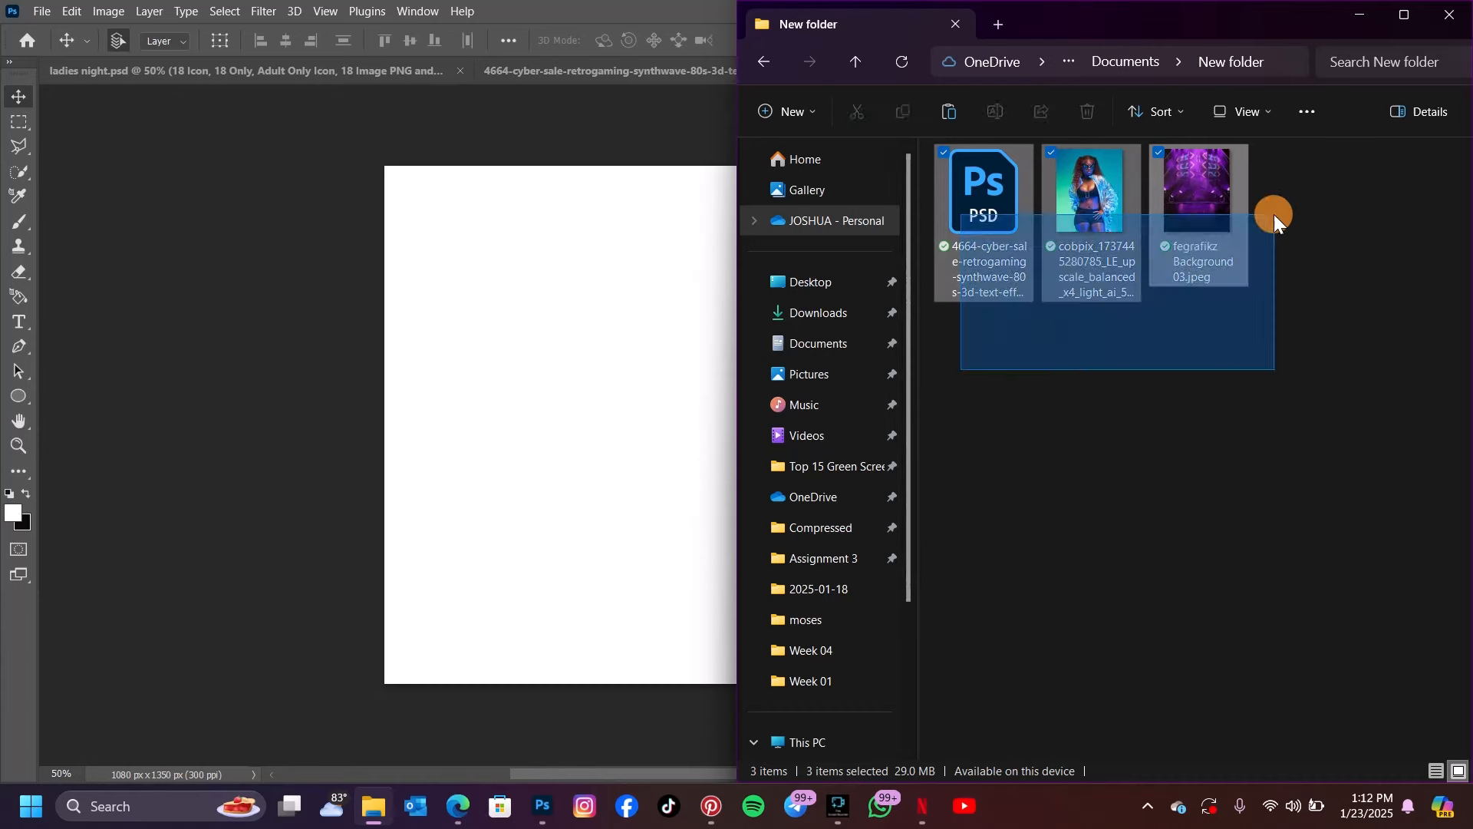
click(1225, 322)
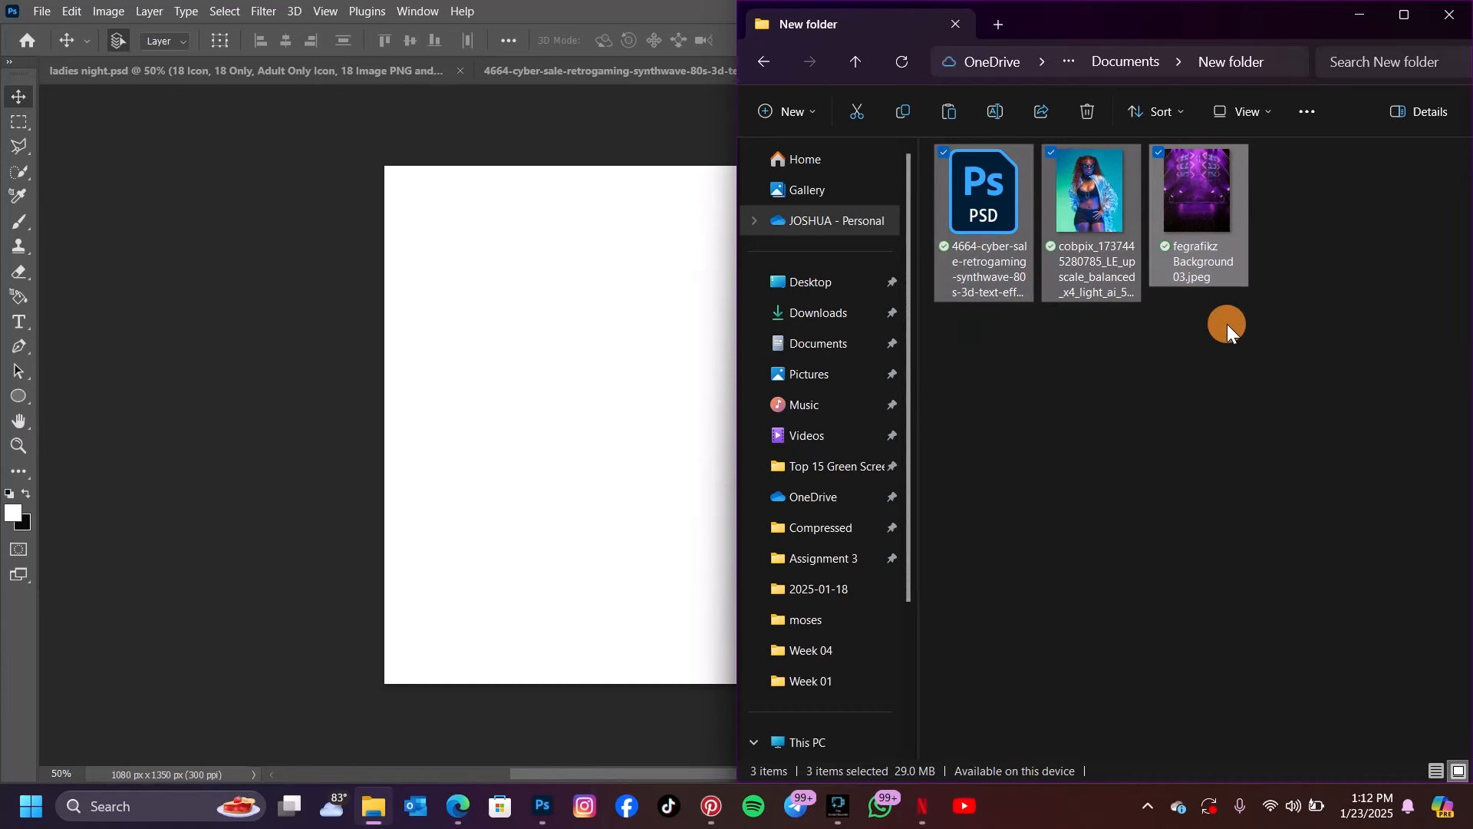
click(491, 313)
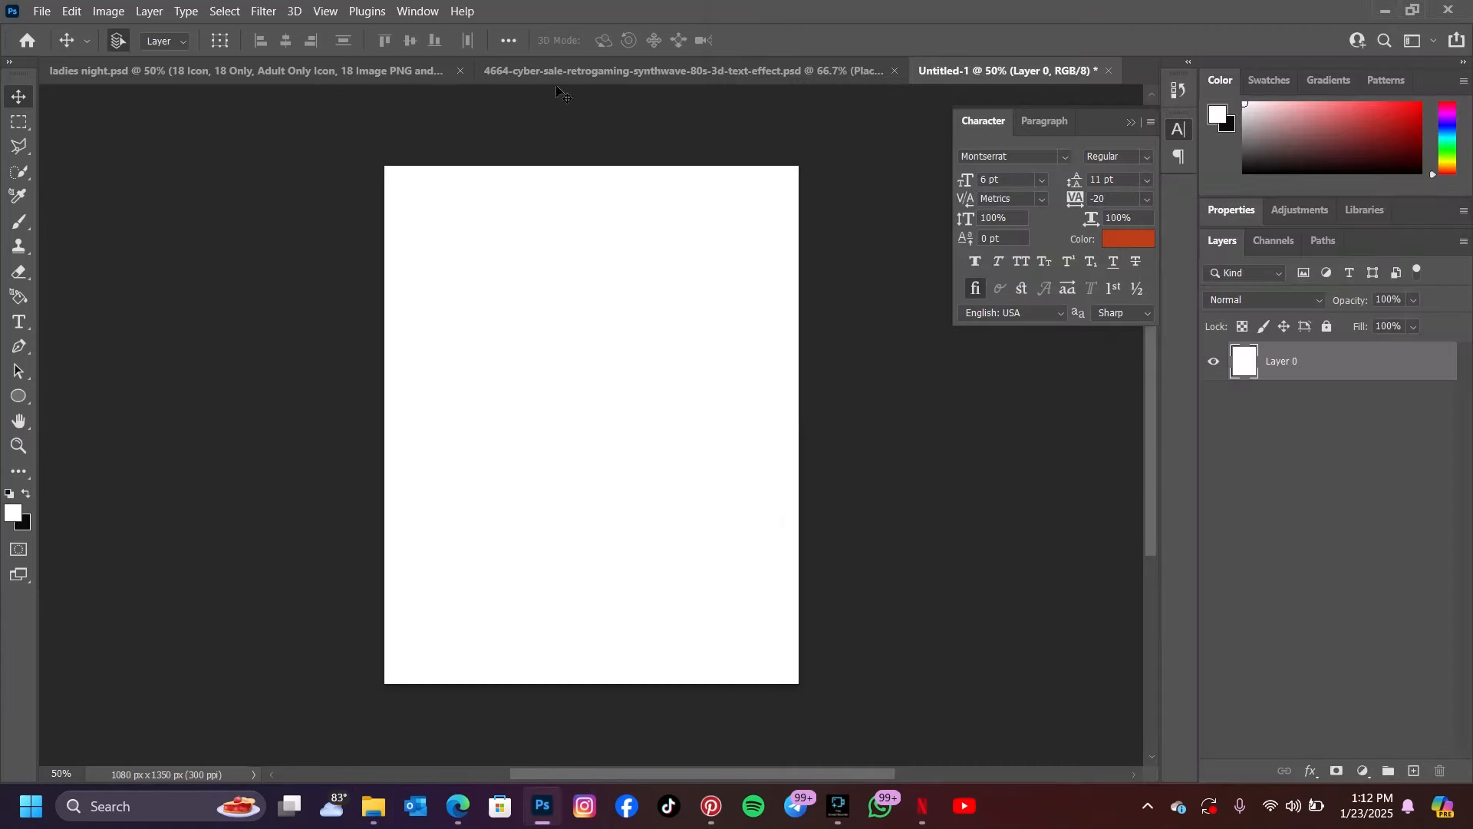
Compare the finished ladies night flyer with the cyber sale text effect document and the blank canvas
click(580, 69)
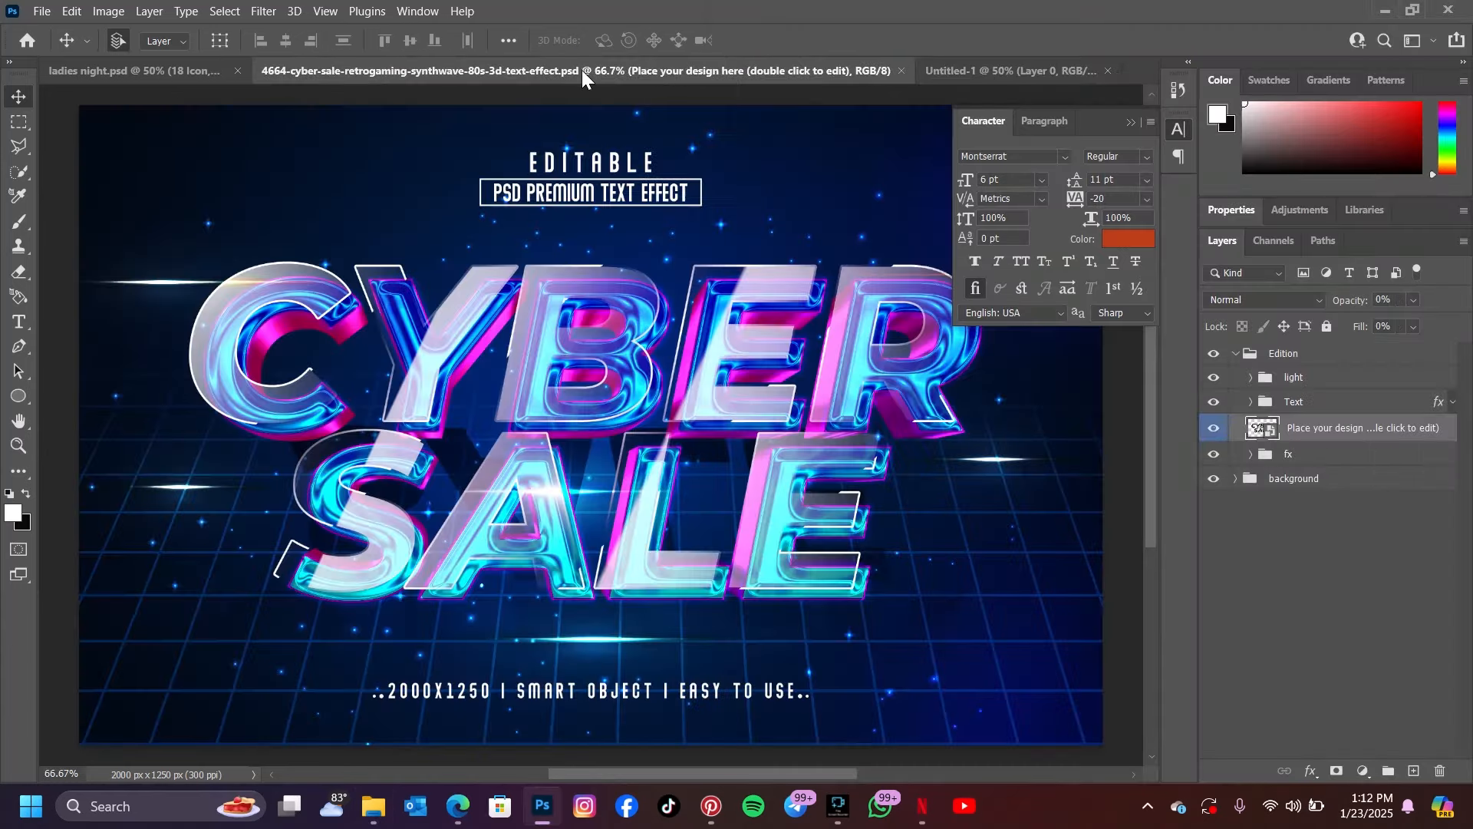
click(134, 72)
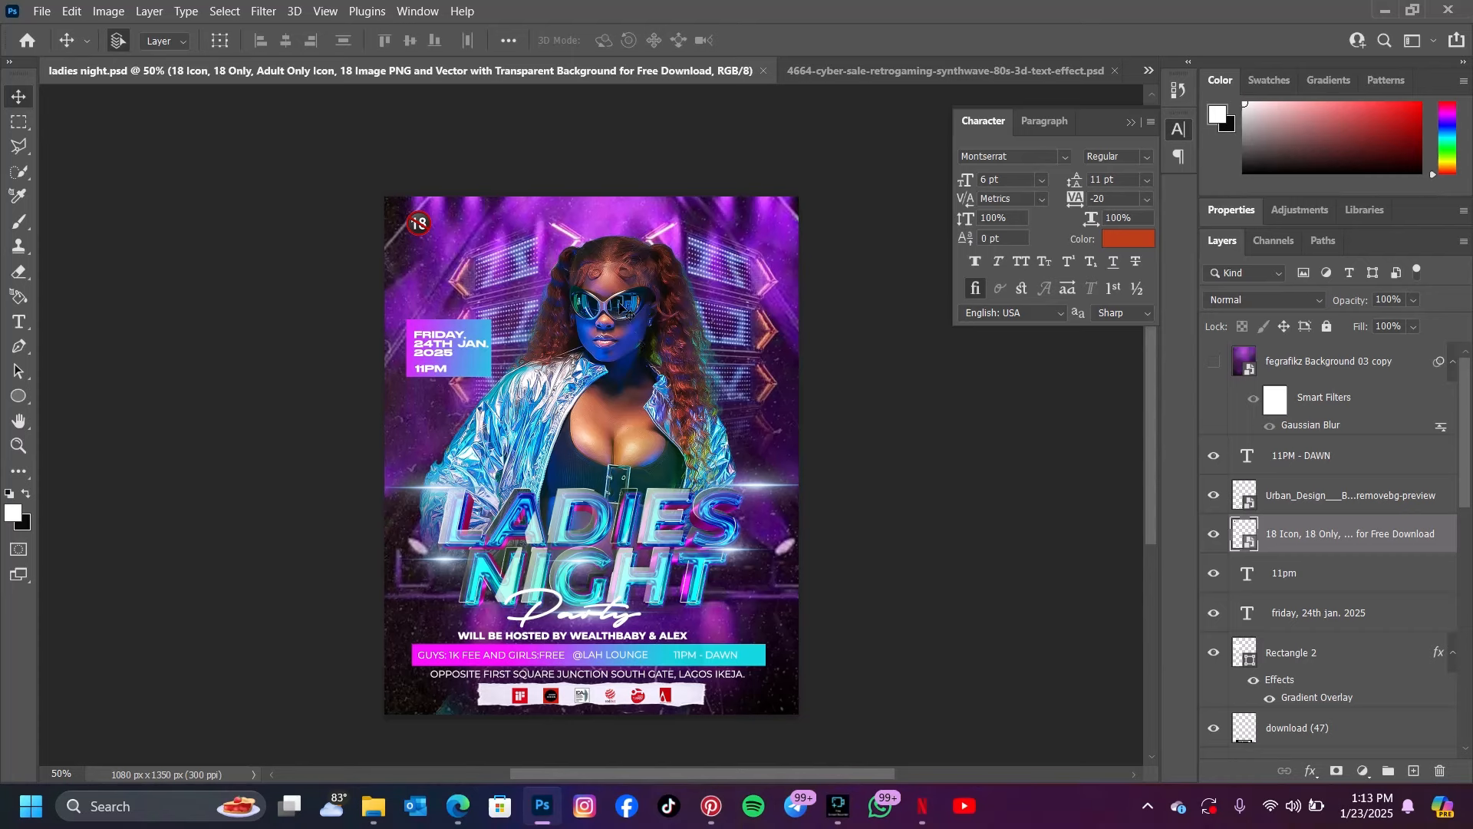
click(894, 71)
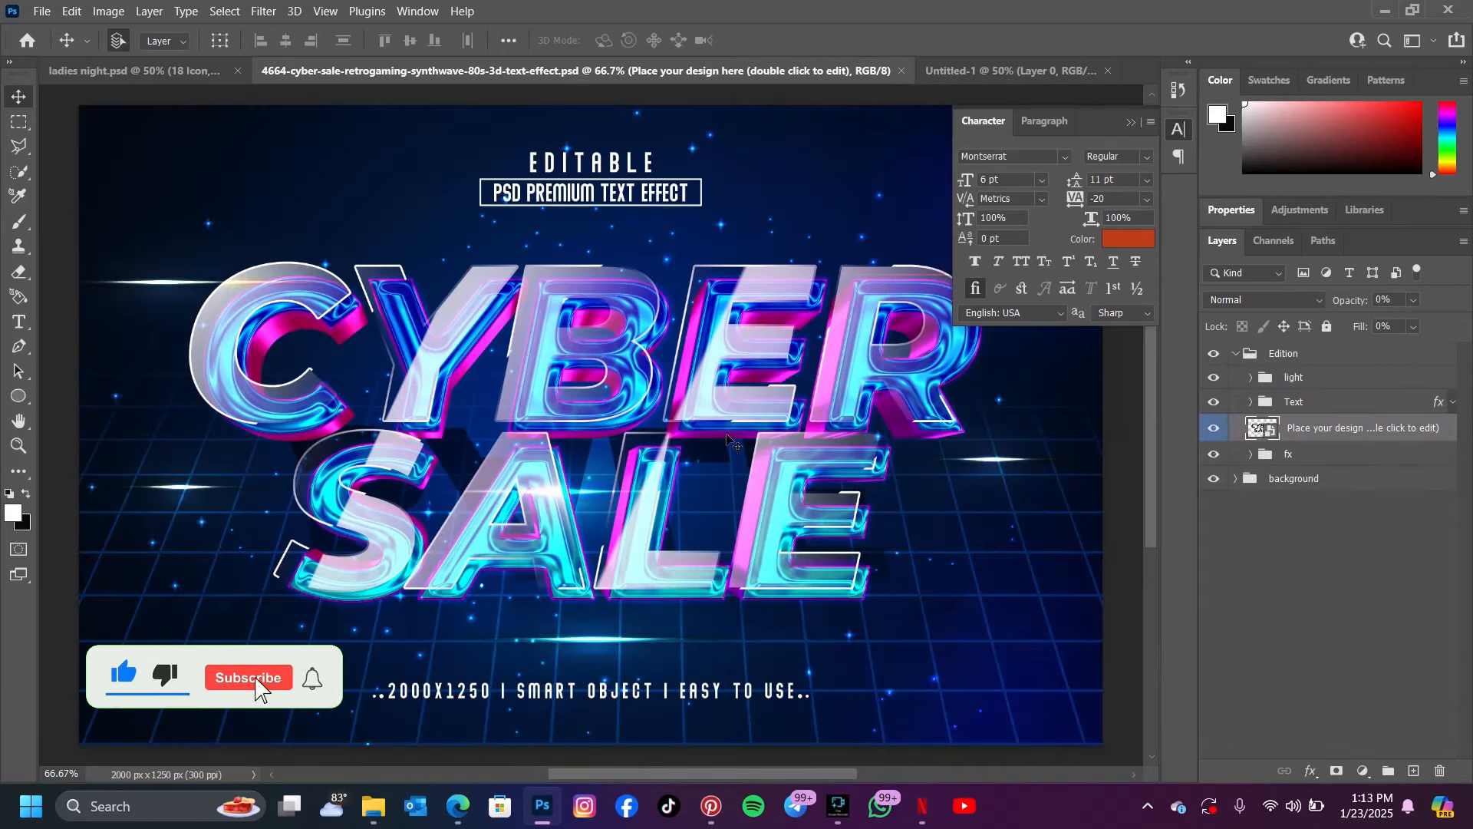
click(963, 70)
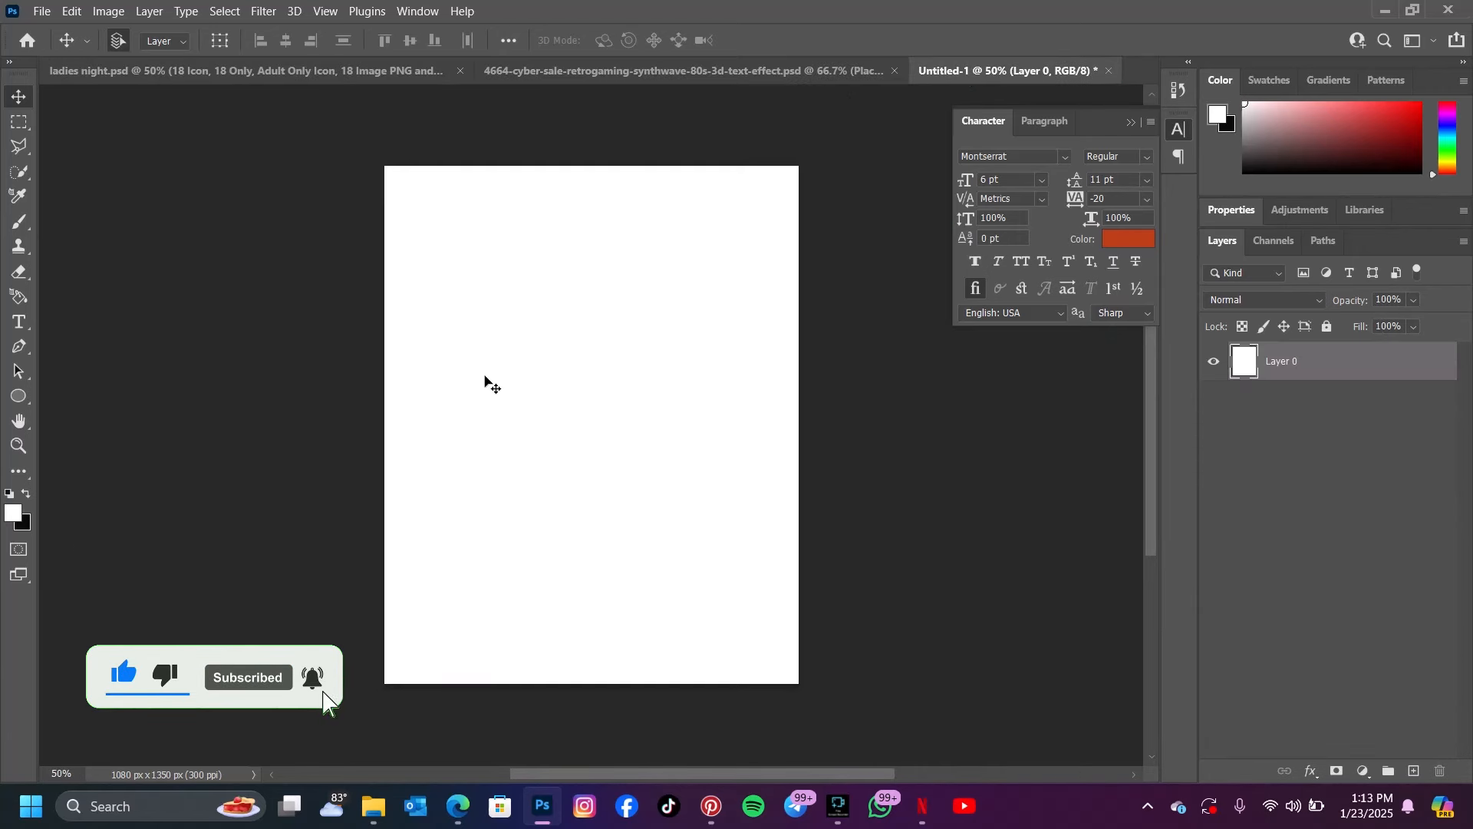
click(145, 72)
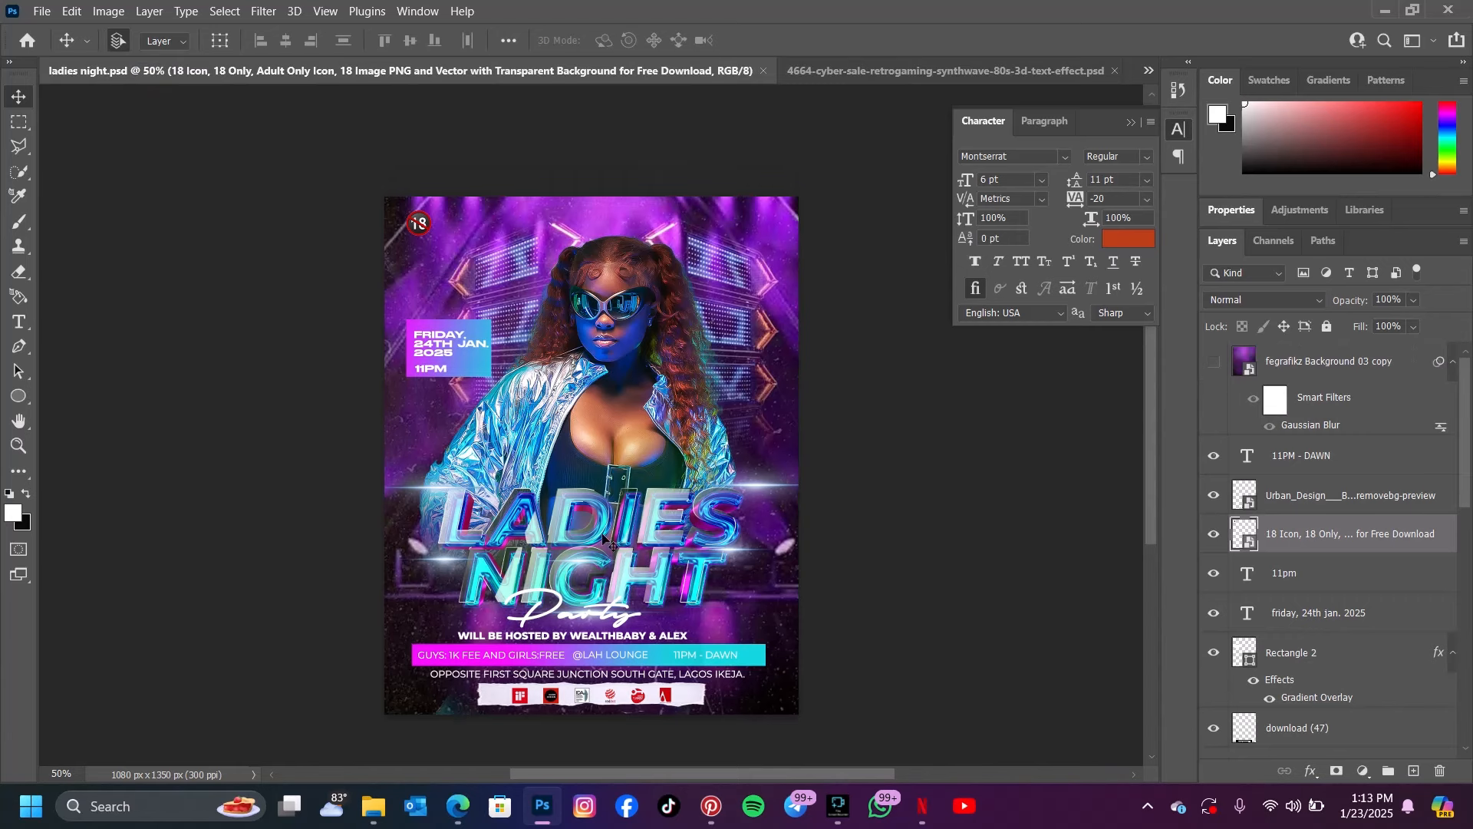
click(896, 71)
Place fegrafikz Background 03.jpeg in the blank document and stretch it vertically to fill the canvas
click(965, 77)
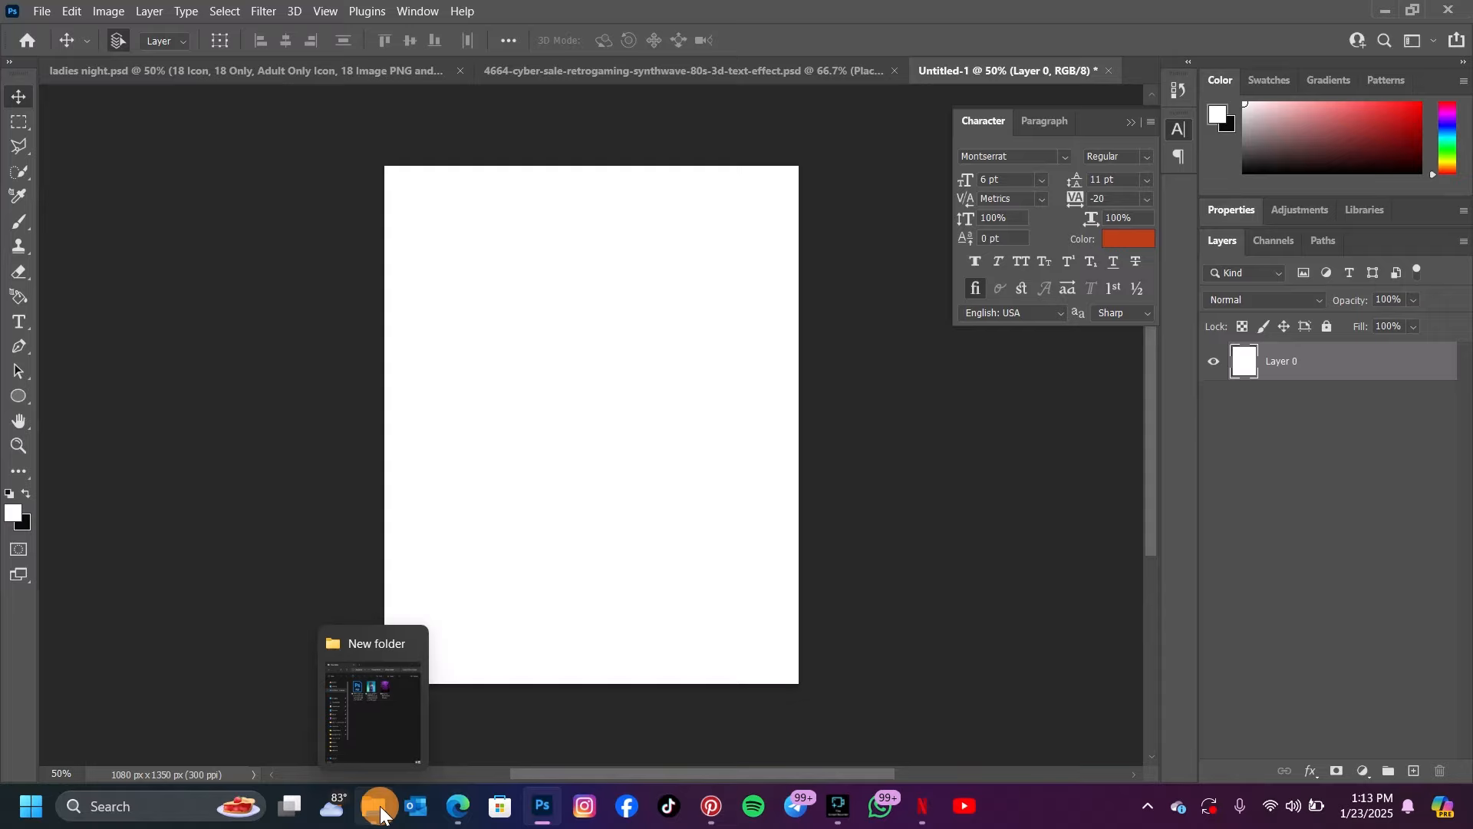
click(381, 814)
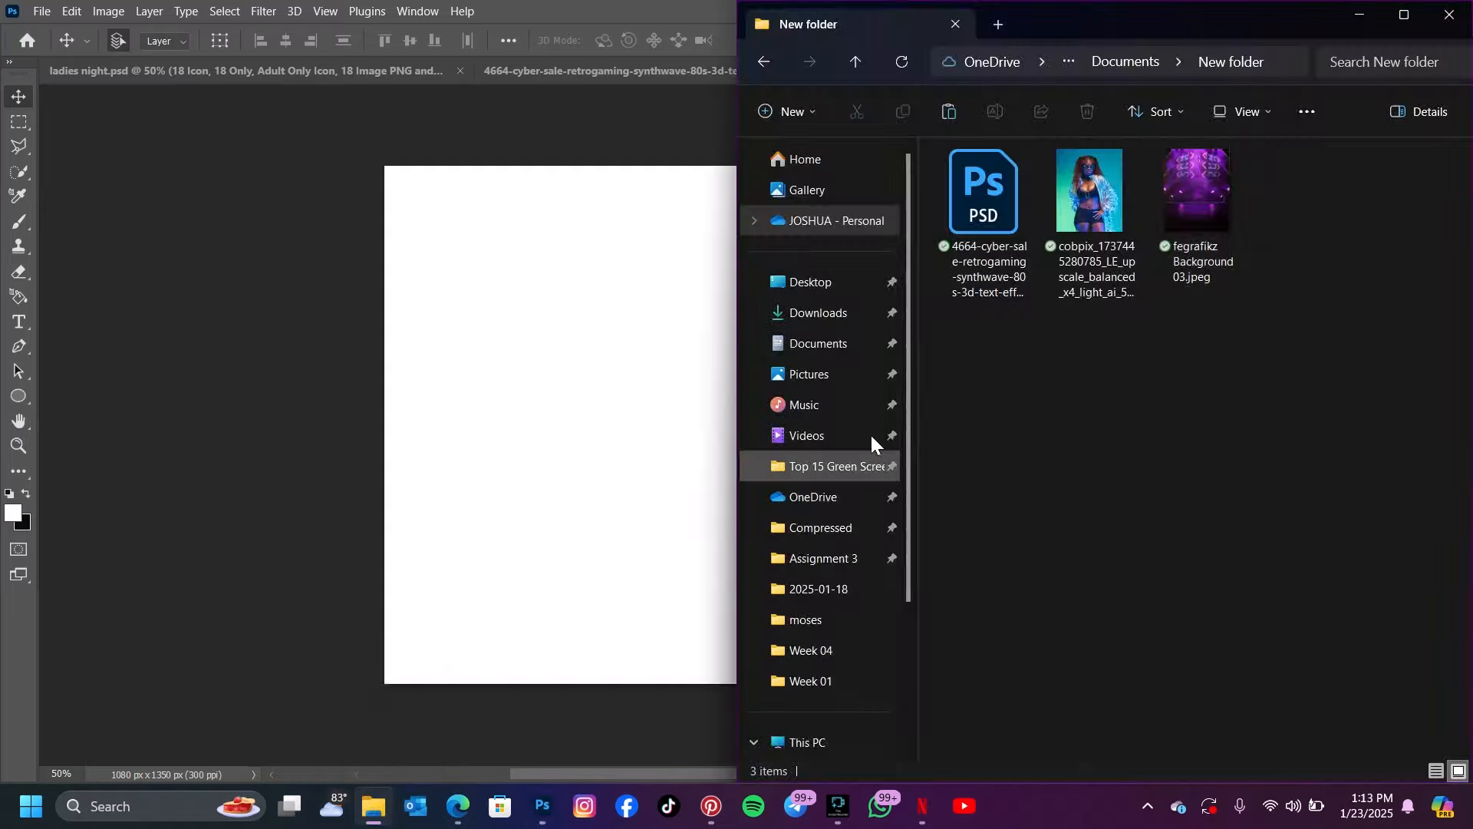
drag(1191, 192, 491, 399)
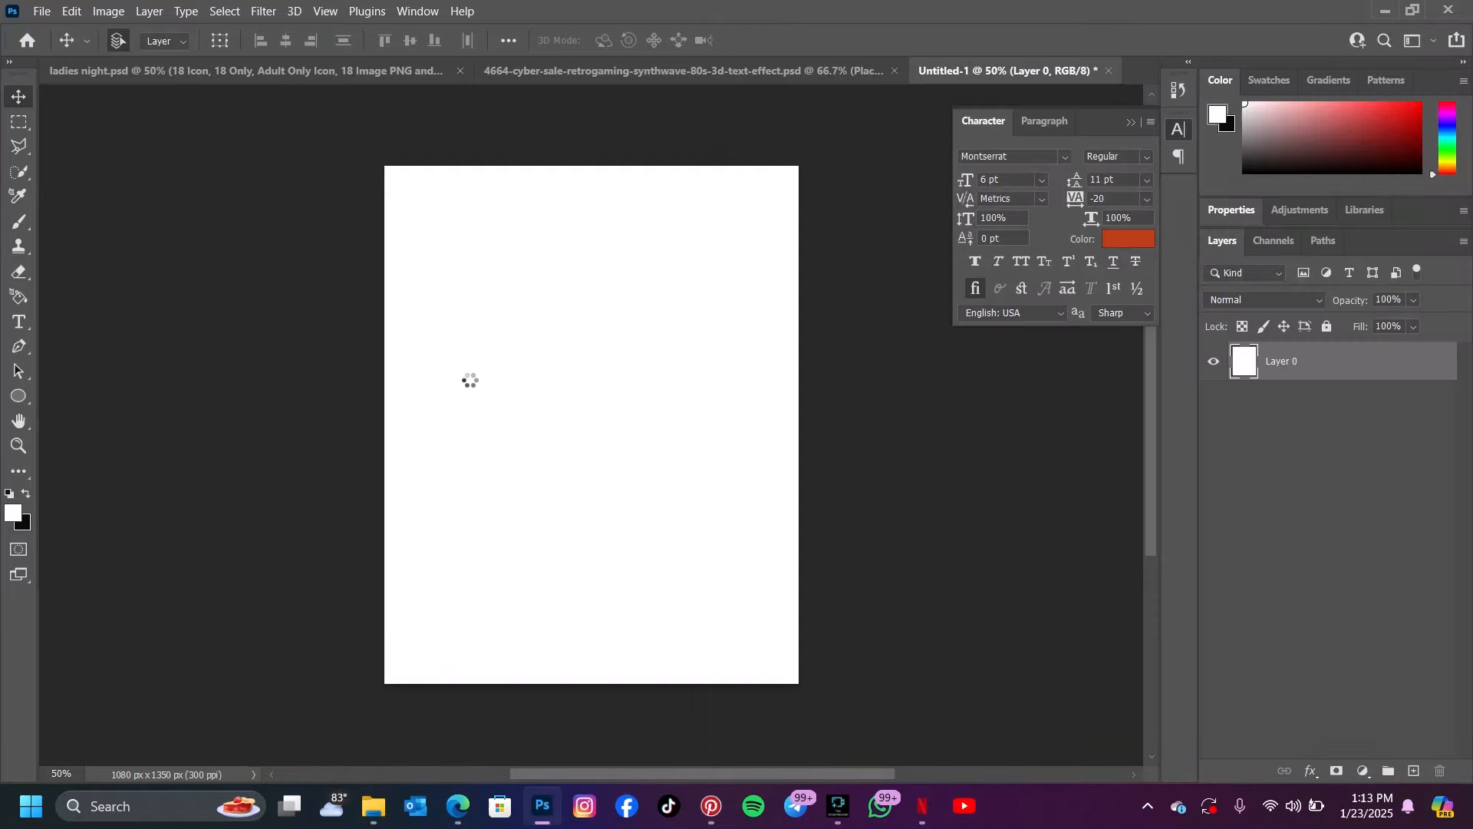
click(811, 427)
drag(592, 681, 593, 692)
drag(597, 167, 596, 156)
click(950, 40)
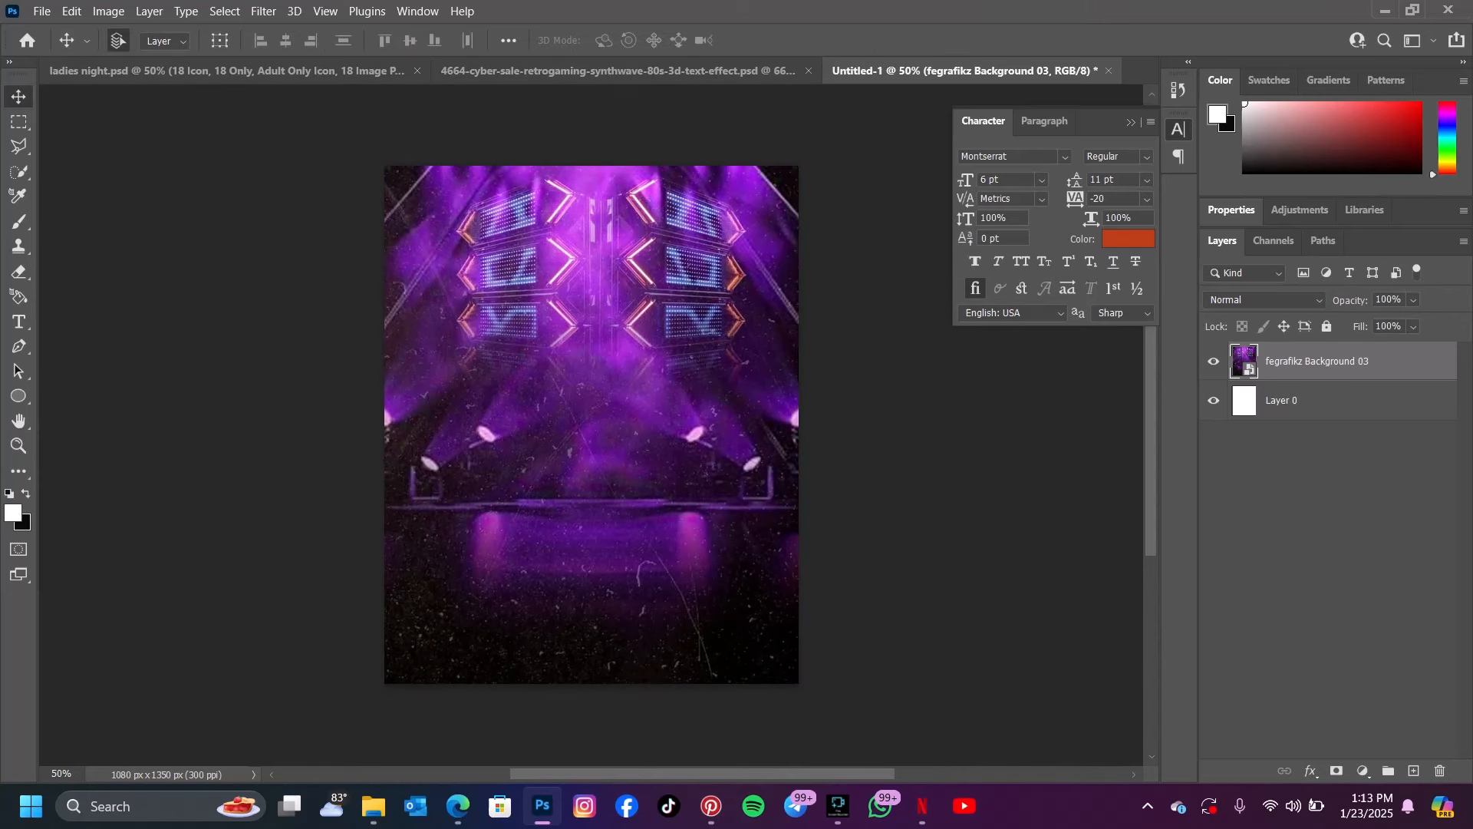
Place the cobpix model photo above the purple stage background and shift it slightly upward
click(374, 806)
drag(1078, 215, 551, 358)
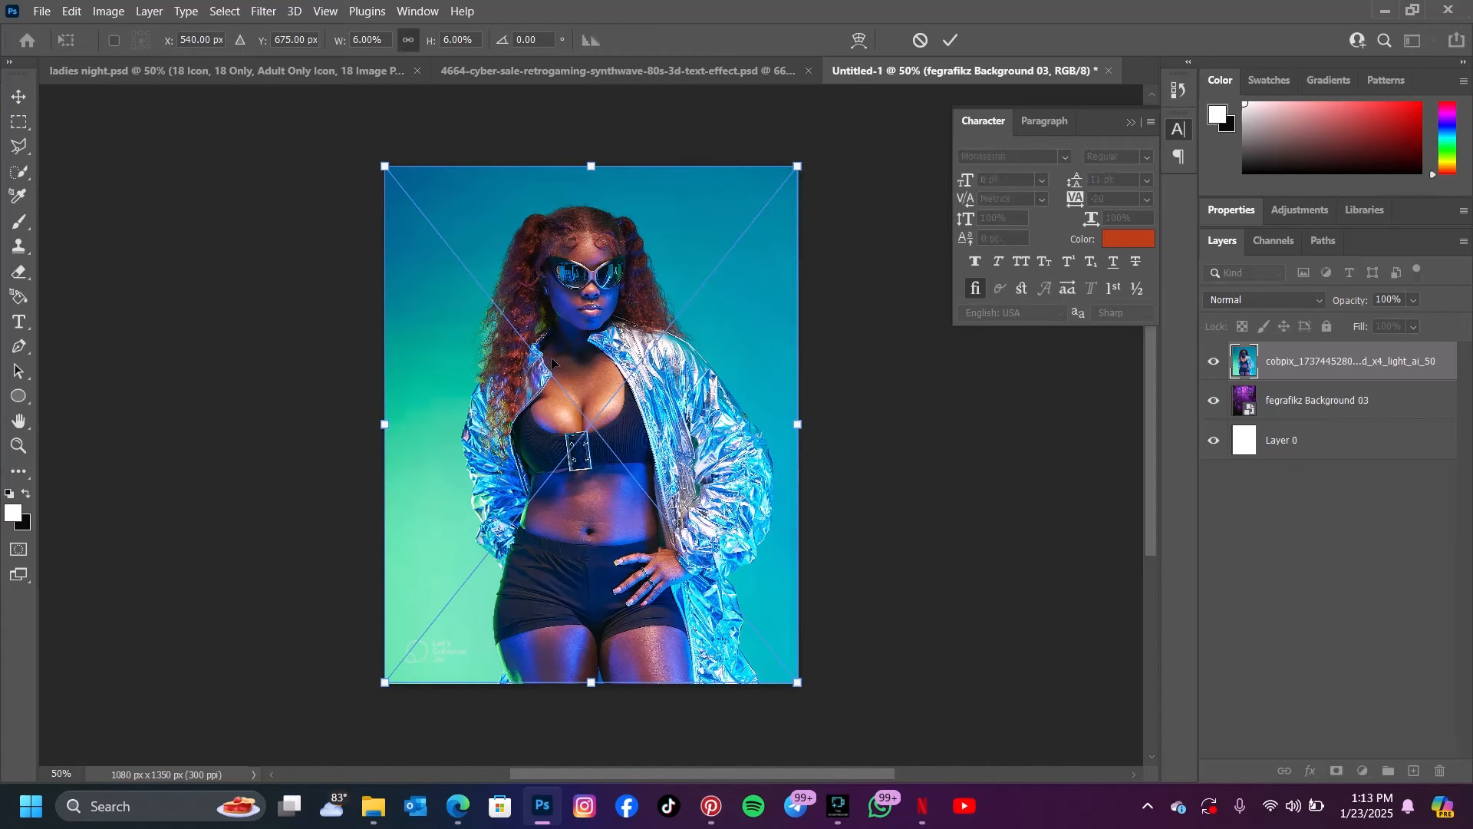
click(955, 38)
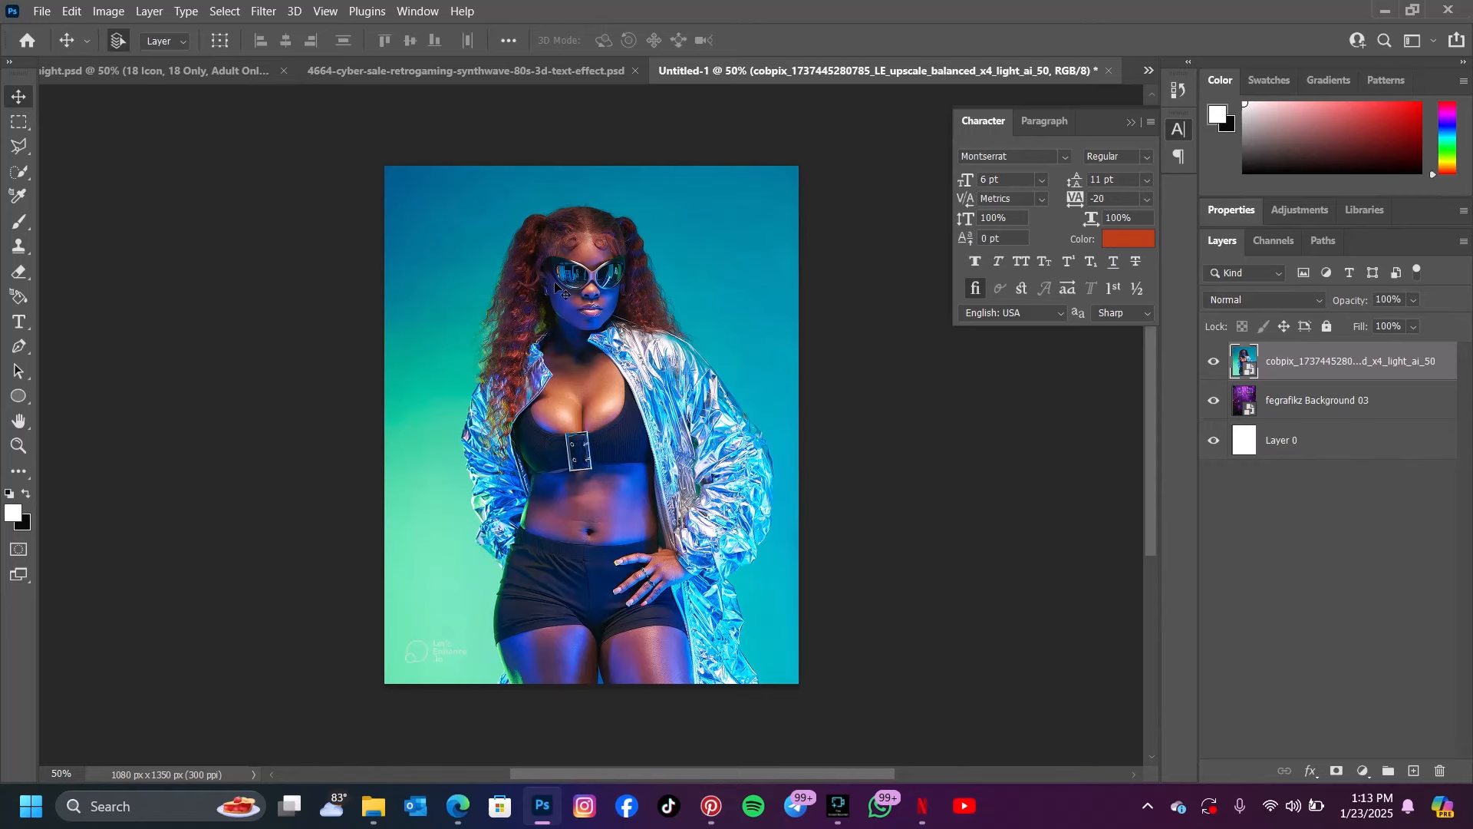
drag(557, 287, 600, 386)
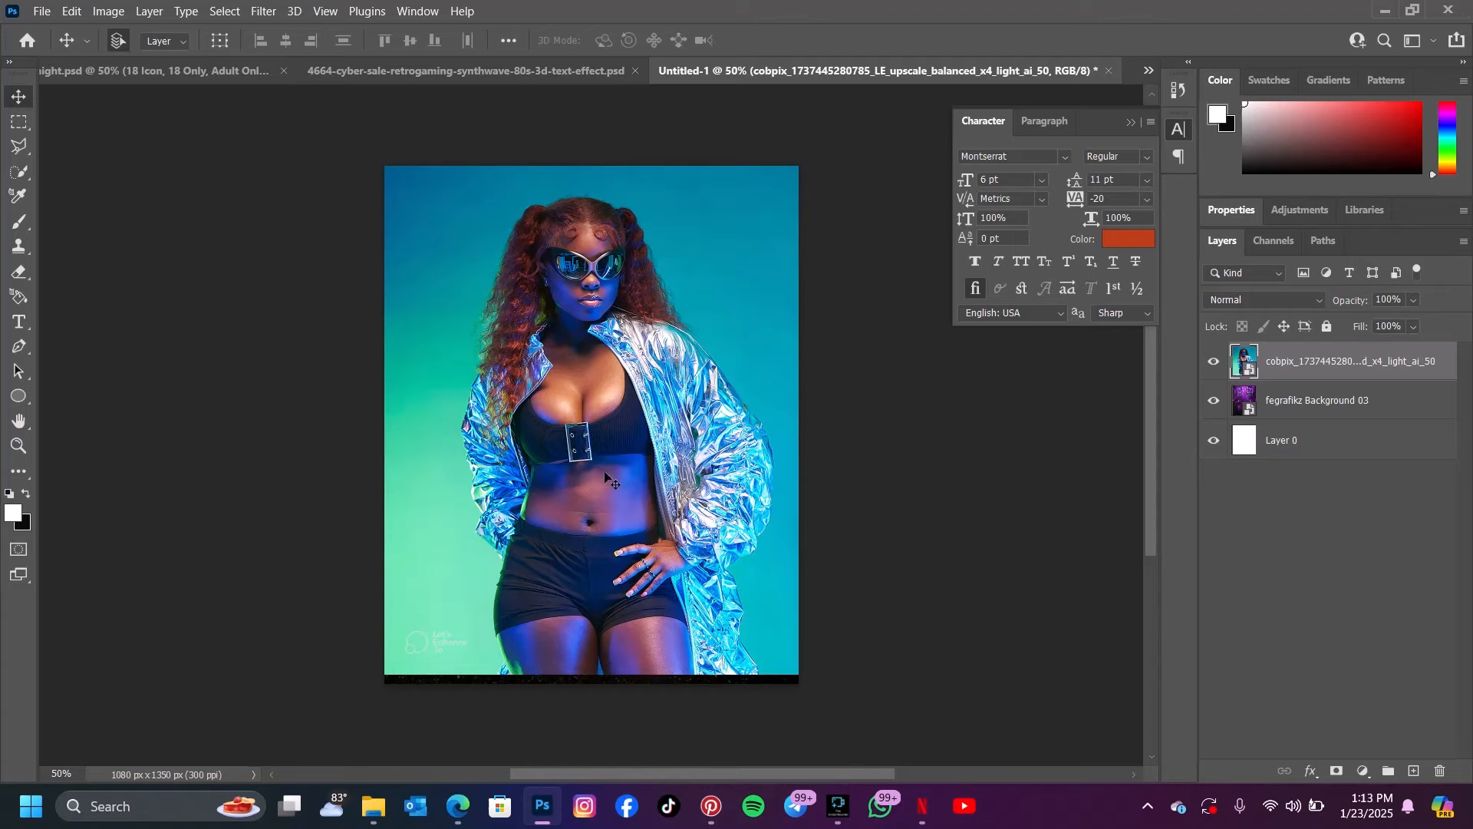
drag(643, 442, 615, 426)
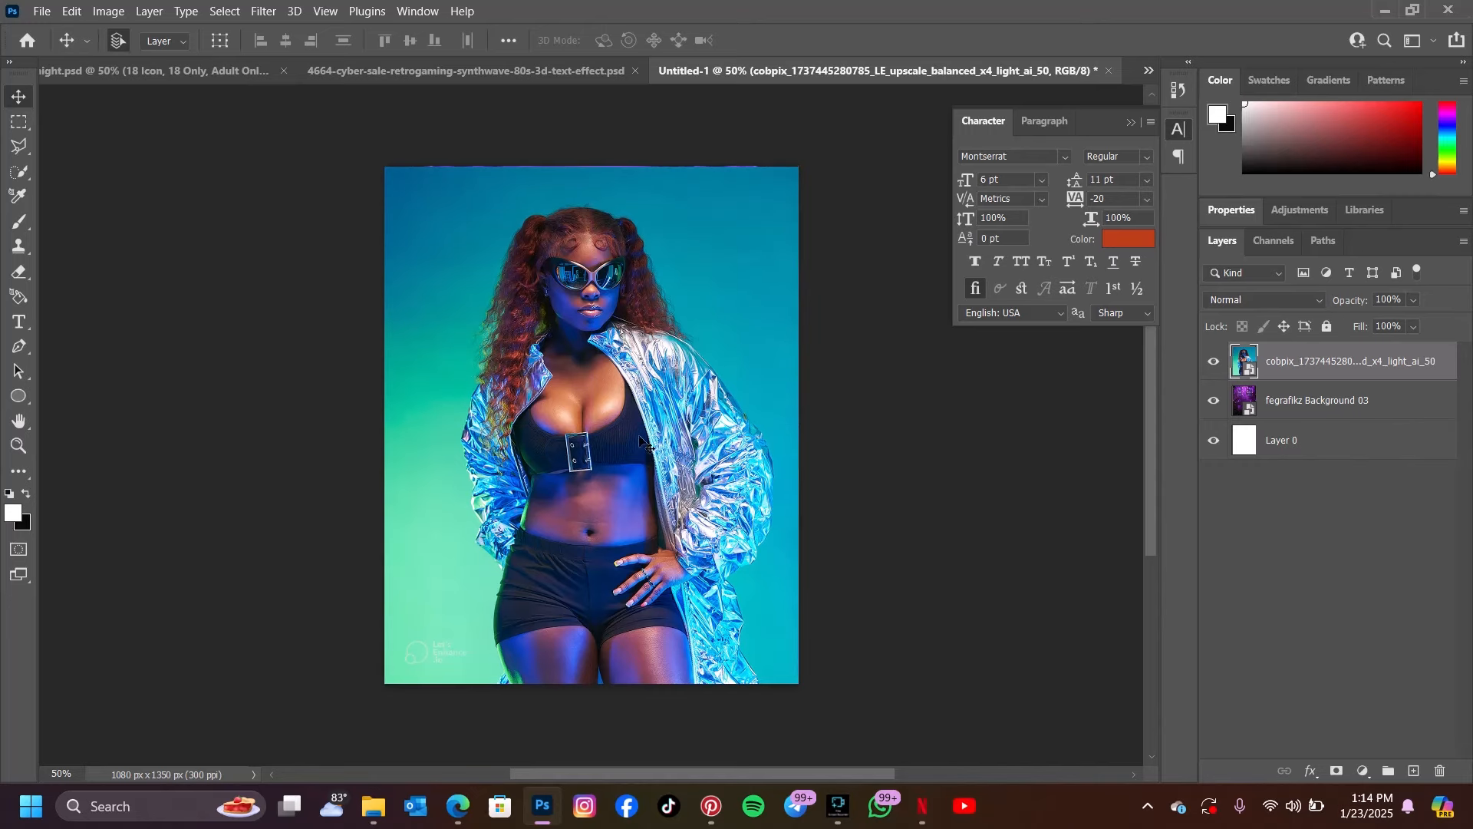
mouse_move(548, 452)
mouse_down()
mouse_move(560, 508)
mouse_move(668, 388)
mouse_move(554, 438)
mouse_move(571, 441)
mouse_up()
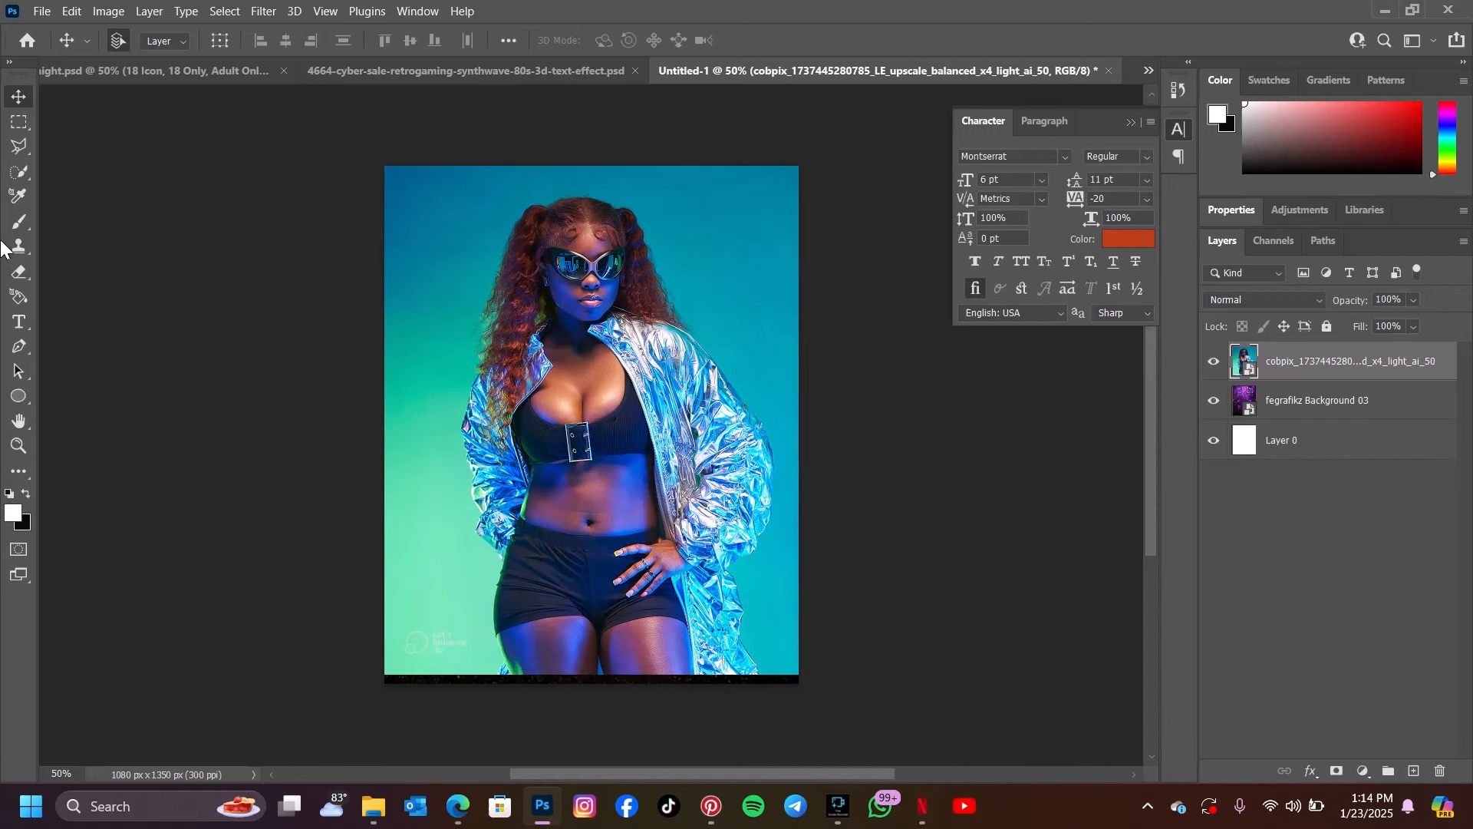
Mask out the model photo's backdrop with Select Subject and convert the masked layer to a smart object
click(20, 172)
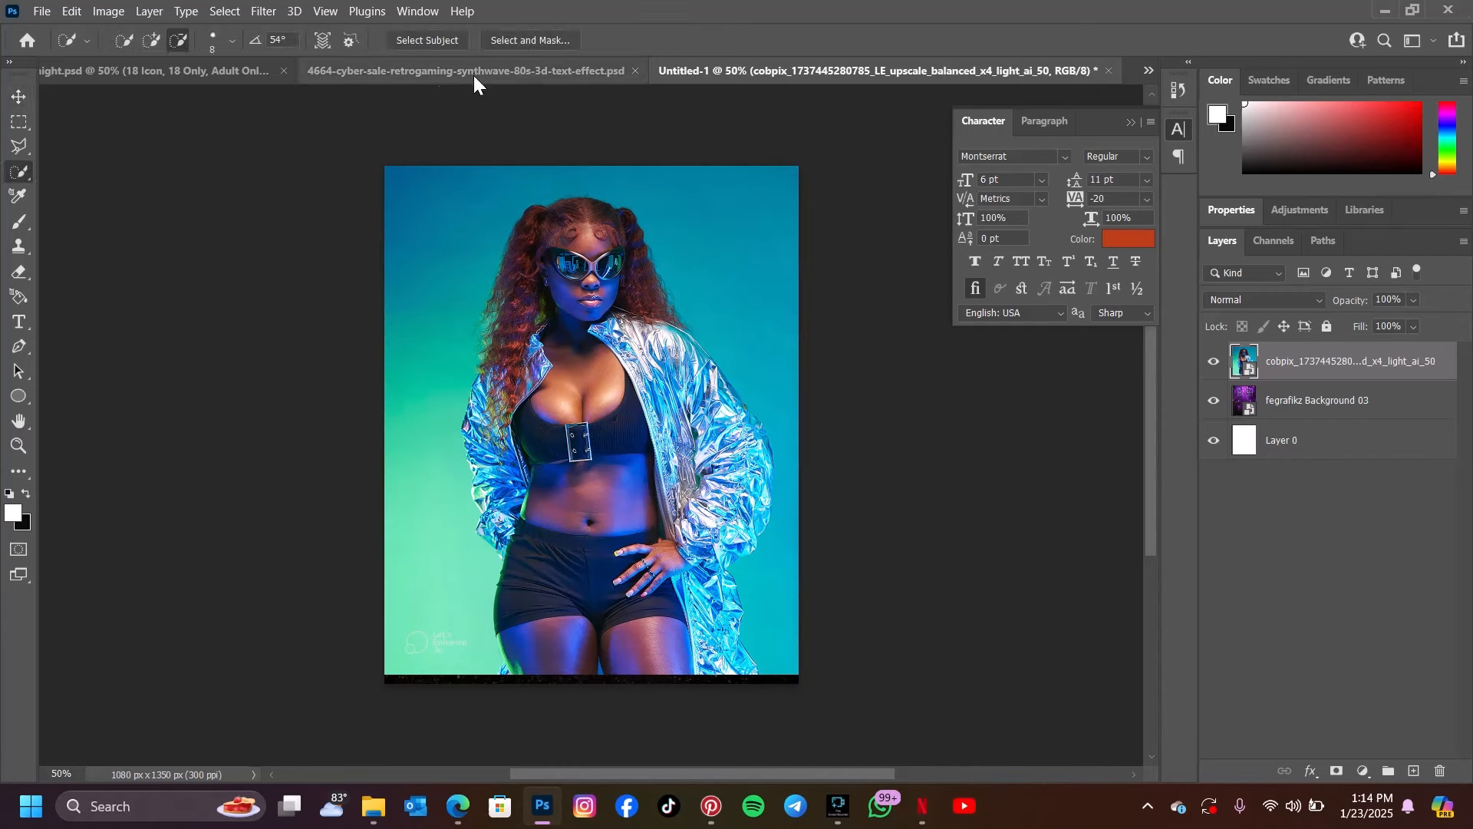
click(439, 40)
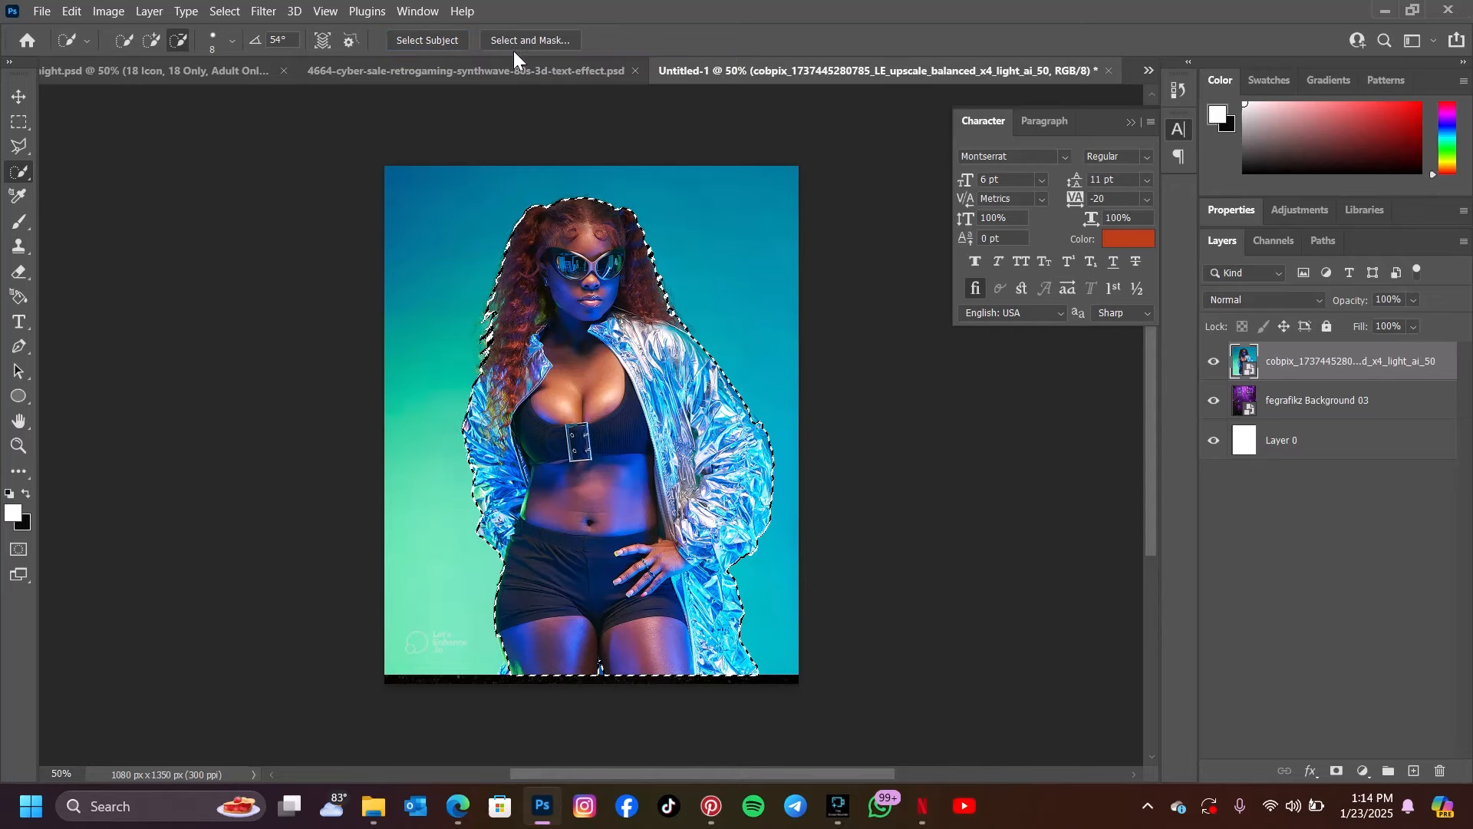
click(1337, 771)
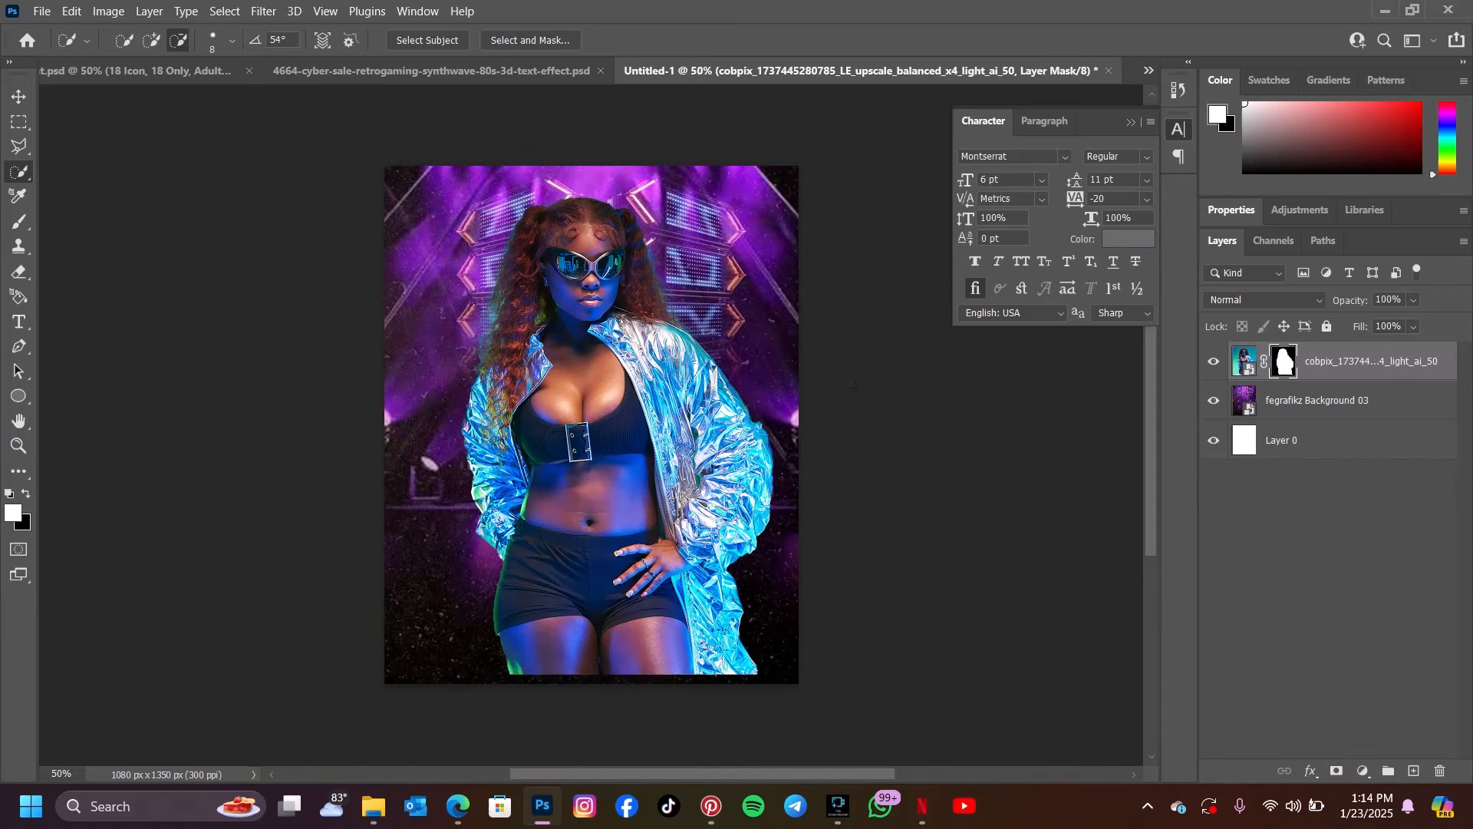
right_click(1357, 361)
click(1227, 177)
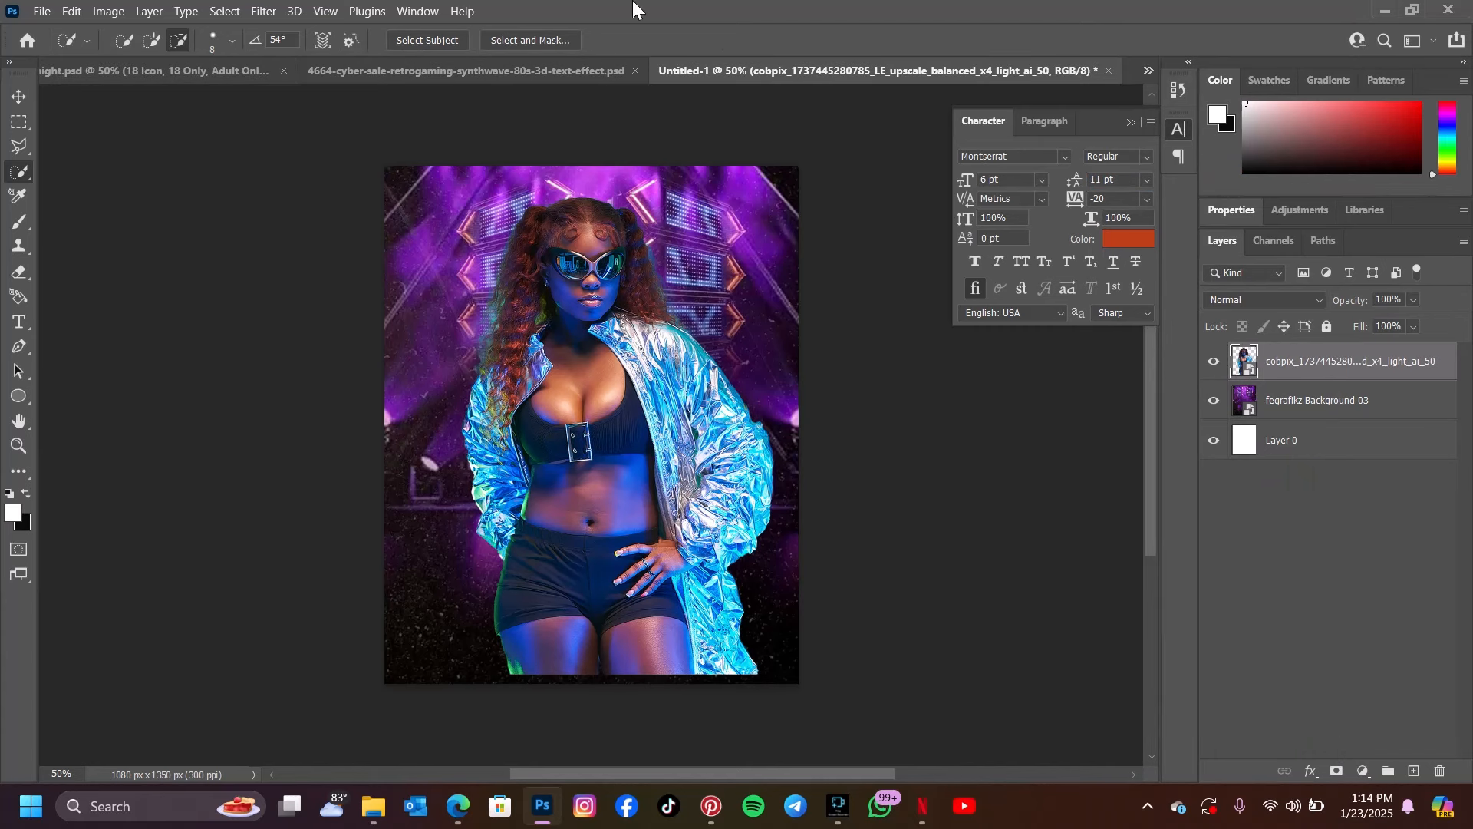
Scale the model cutout to 82.77% and position it near the canvas centre in front of the stage
click(23, 95)
drag(563, 497, 536, 471)
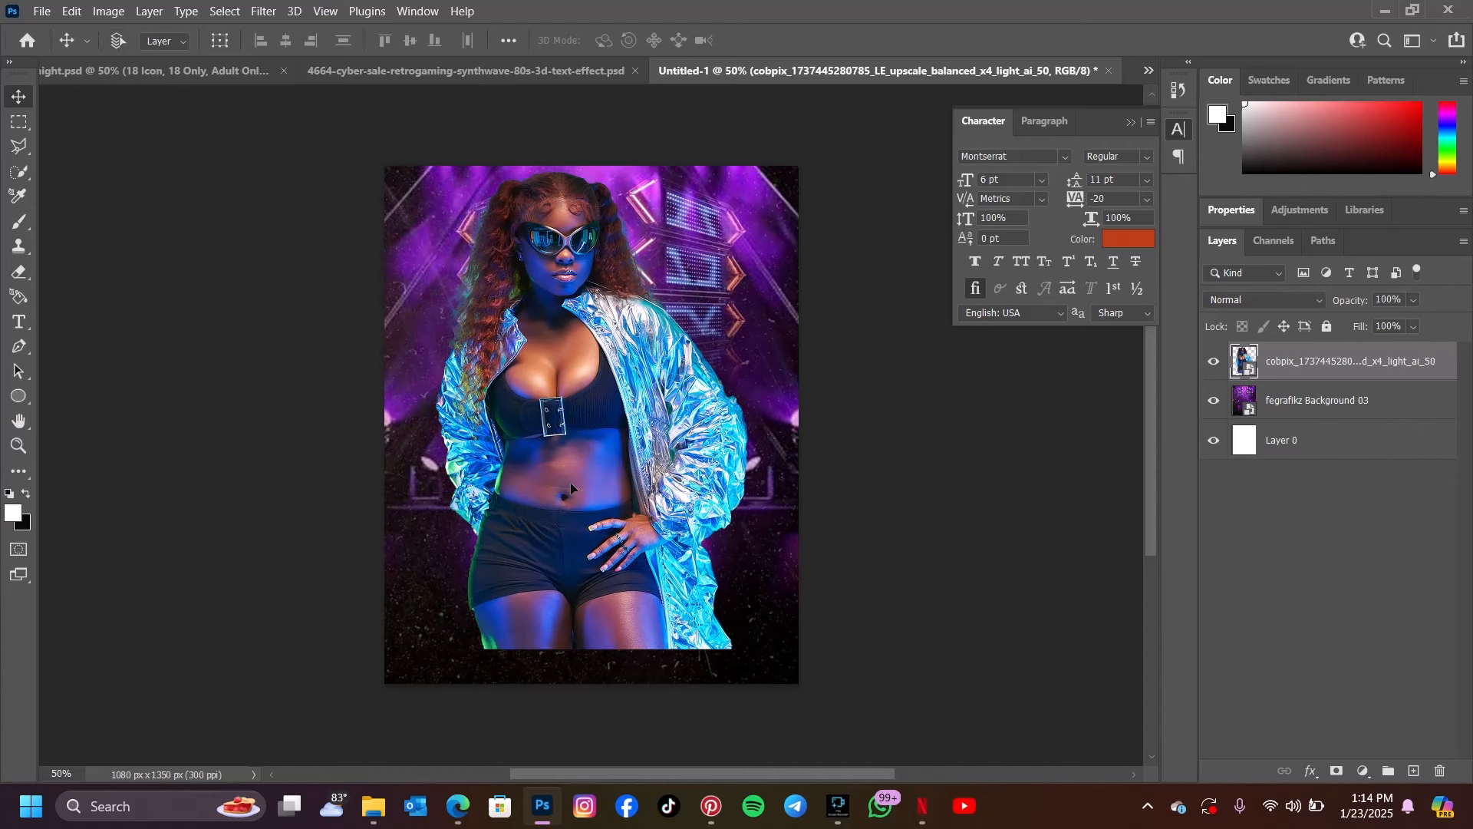
key(ctrl+t)
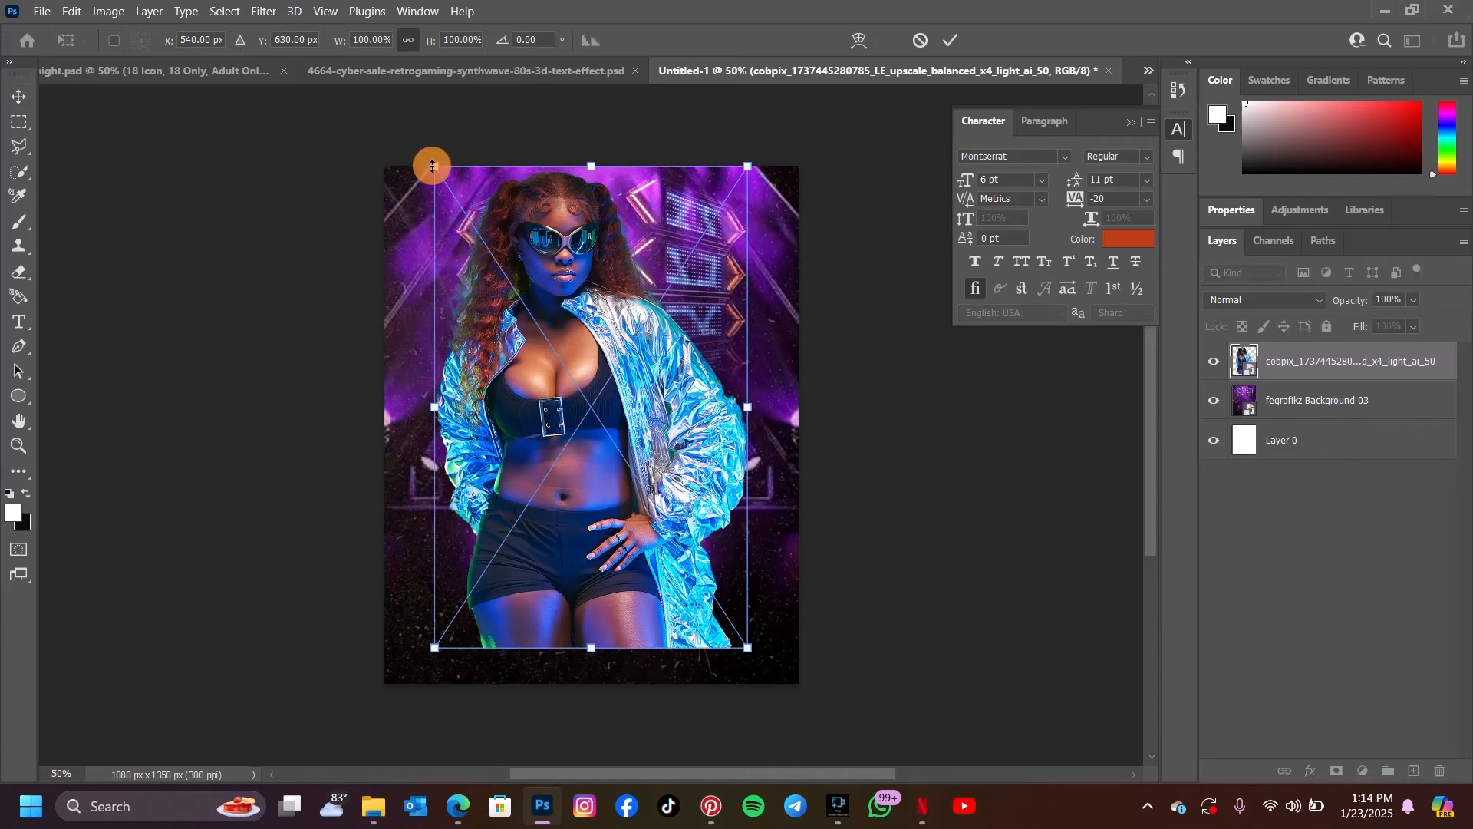
drag(430, 161, 481, 307)
drag(594, 454, 593, 411)
drag(706, 437, 740, 429)
drag(477, 430, 466, 434)
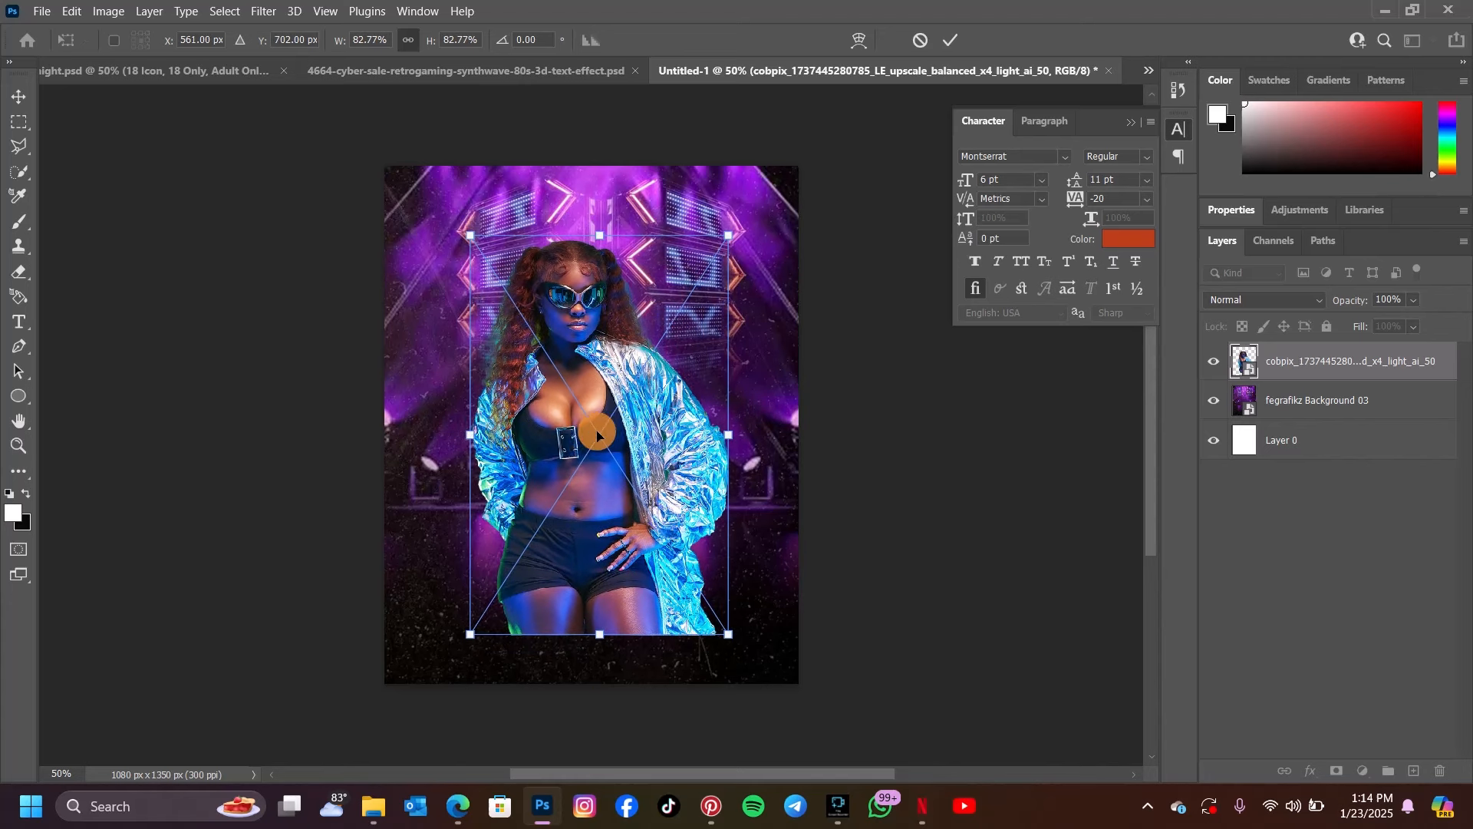
drag(598, 433, 606, 426)
click(949, 41)
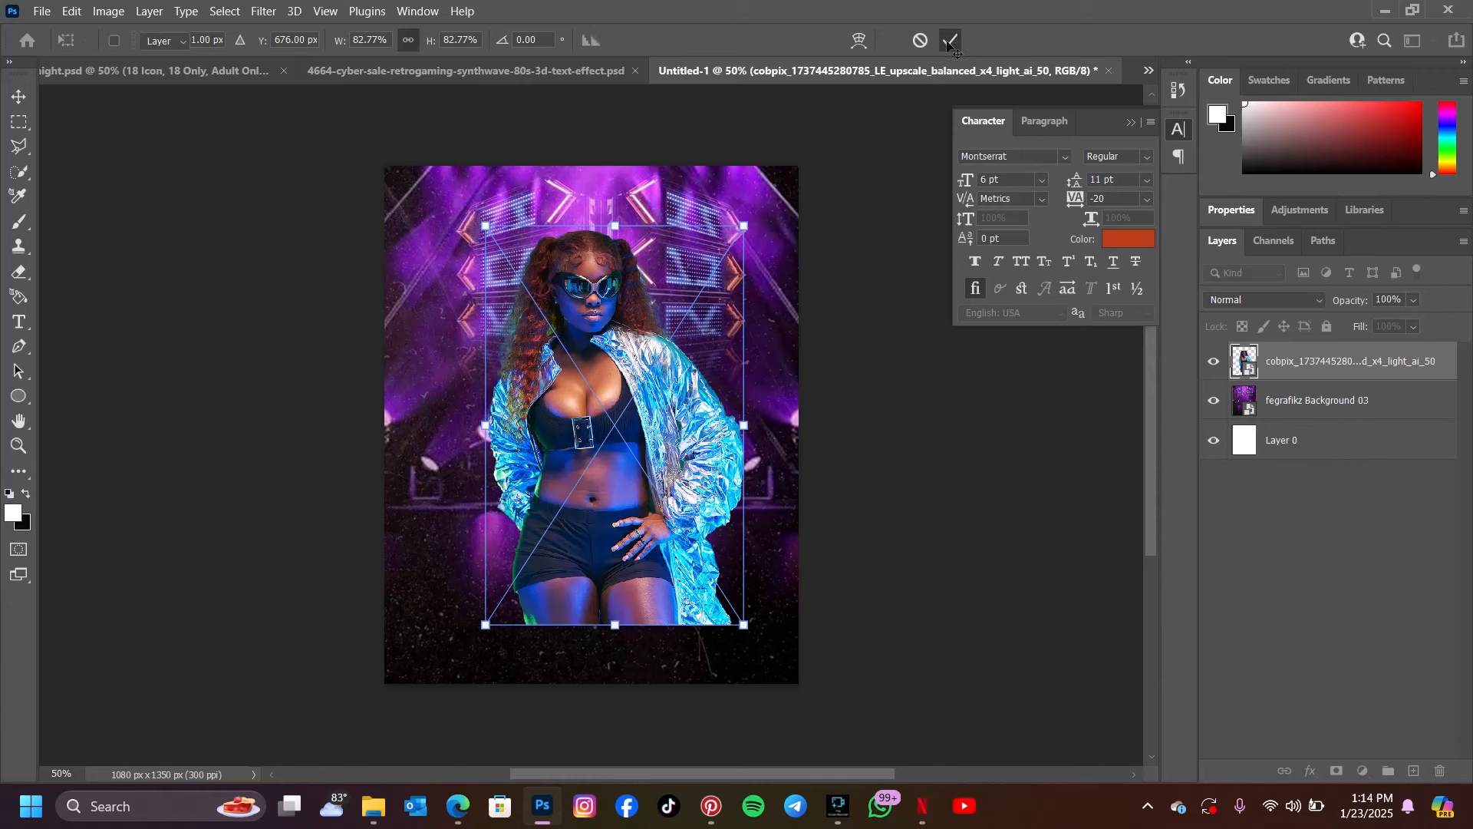
Reorder the open documents so the cyber sale text effect follows Untitled-1, and bring up the ladies night flyer
drag(789, 70, 422, 61)
click(421, 70)
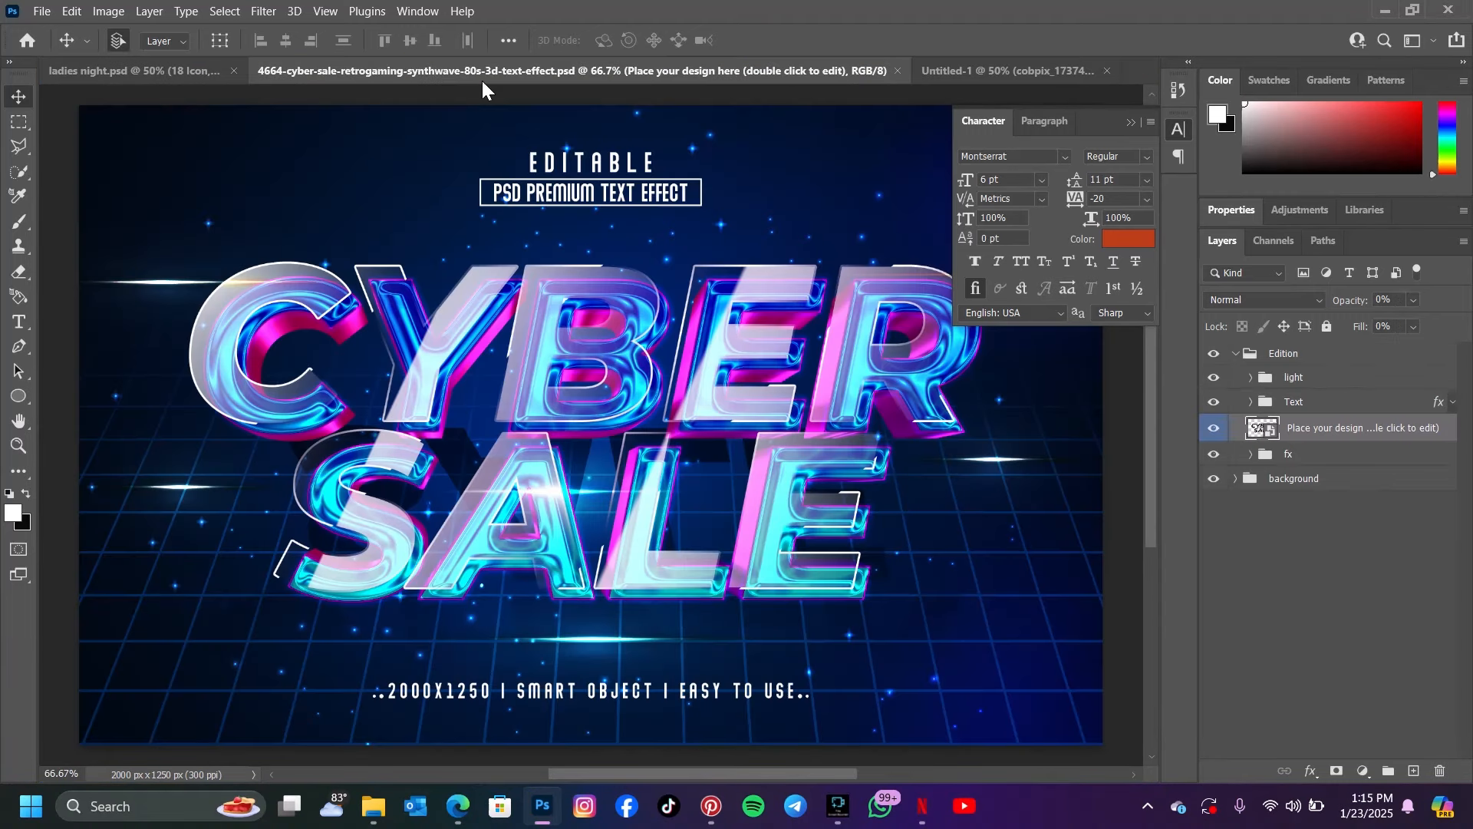
drag(752, 73, 969, 80)
click(311, 68)
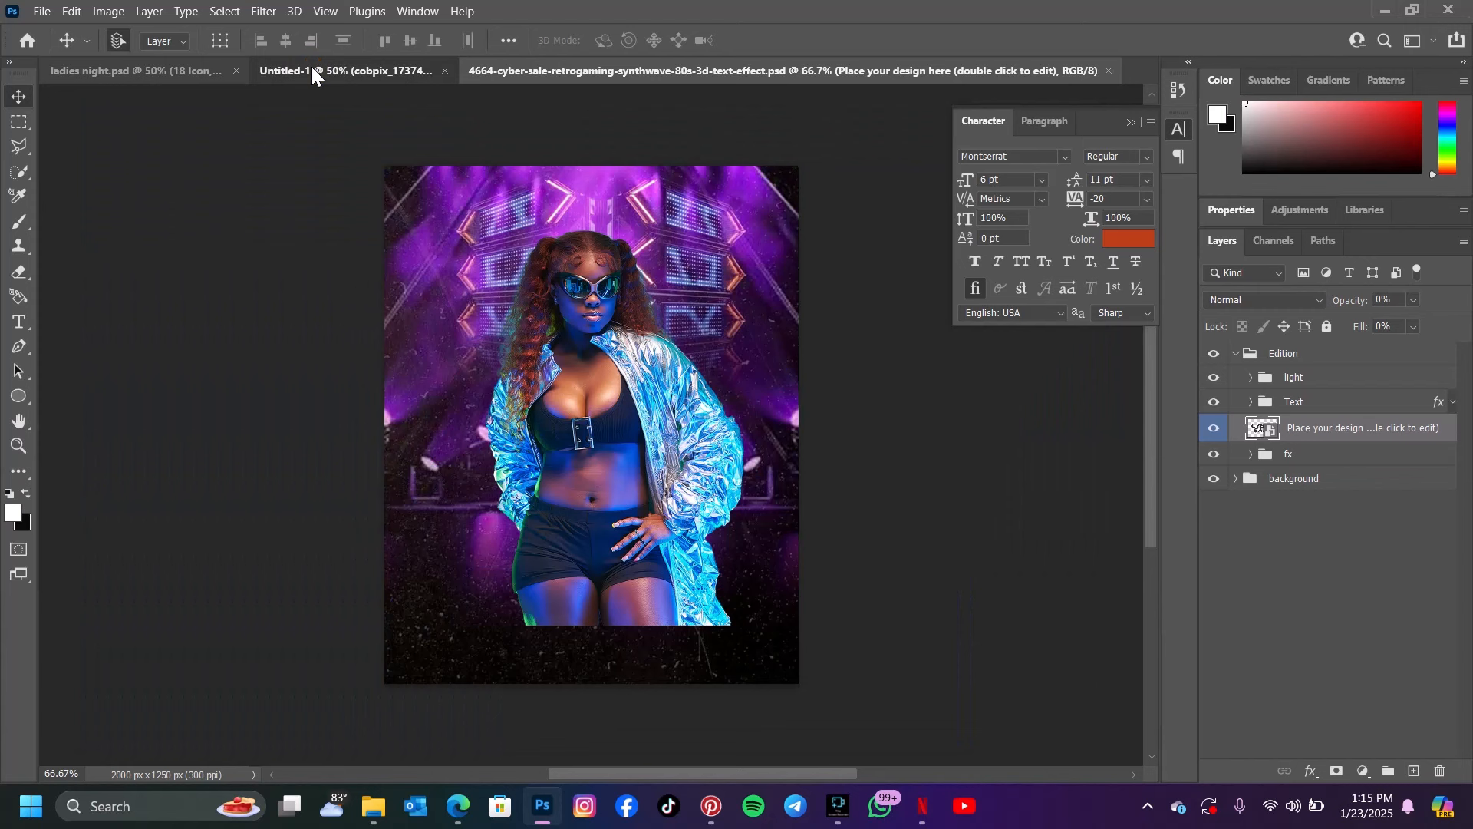
click(184, 67)
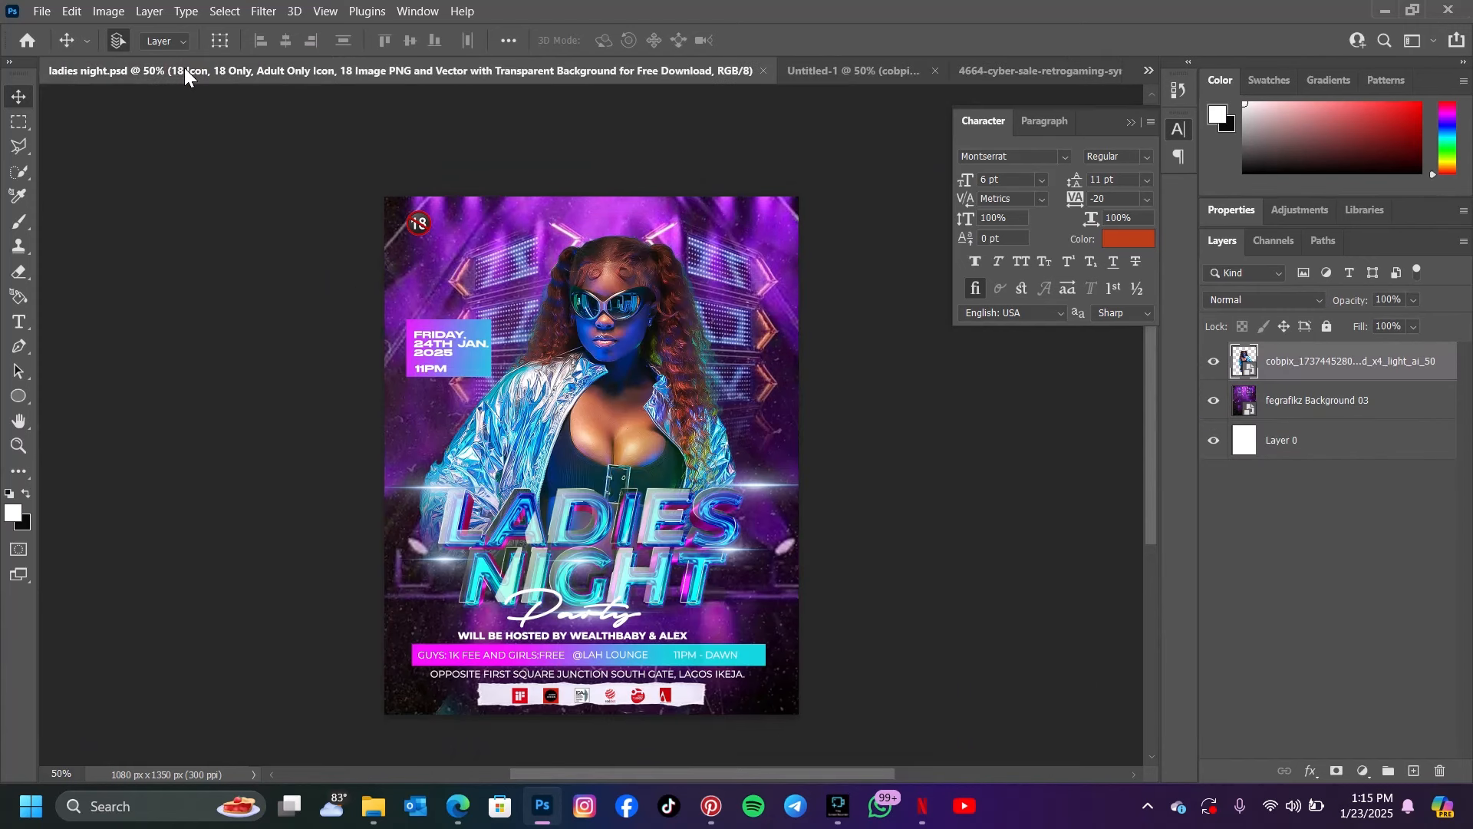
Enlarge the model cutout in Untitled-1 to 101.90%, flip it horizontally, and centre it lower over the stage
click(813, 71)
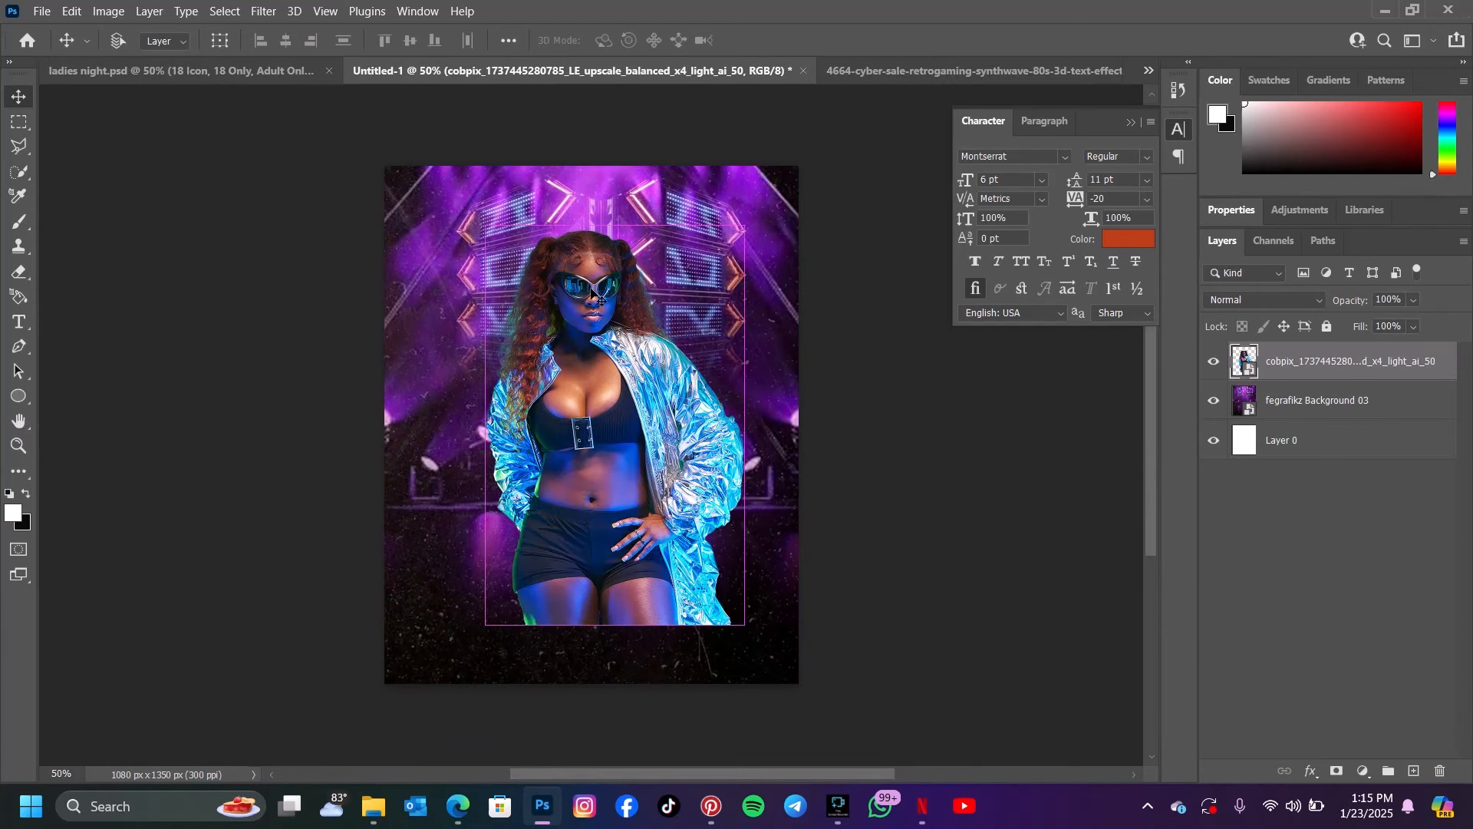
key(ctrl+t)
drag(744, 425, 799, 425)
drag(483, 428, 481, 425)
drag(720, 431, 681, 453)
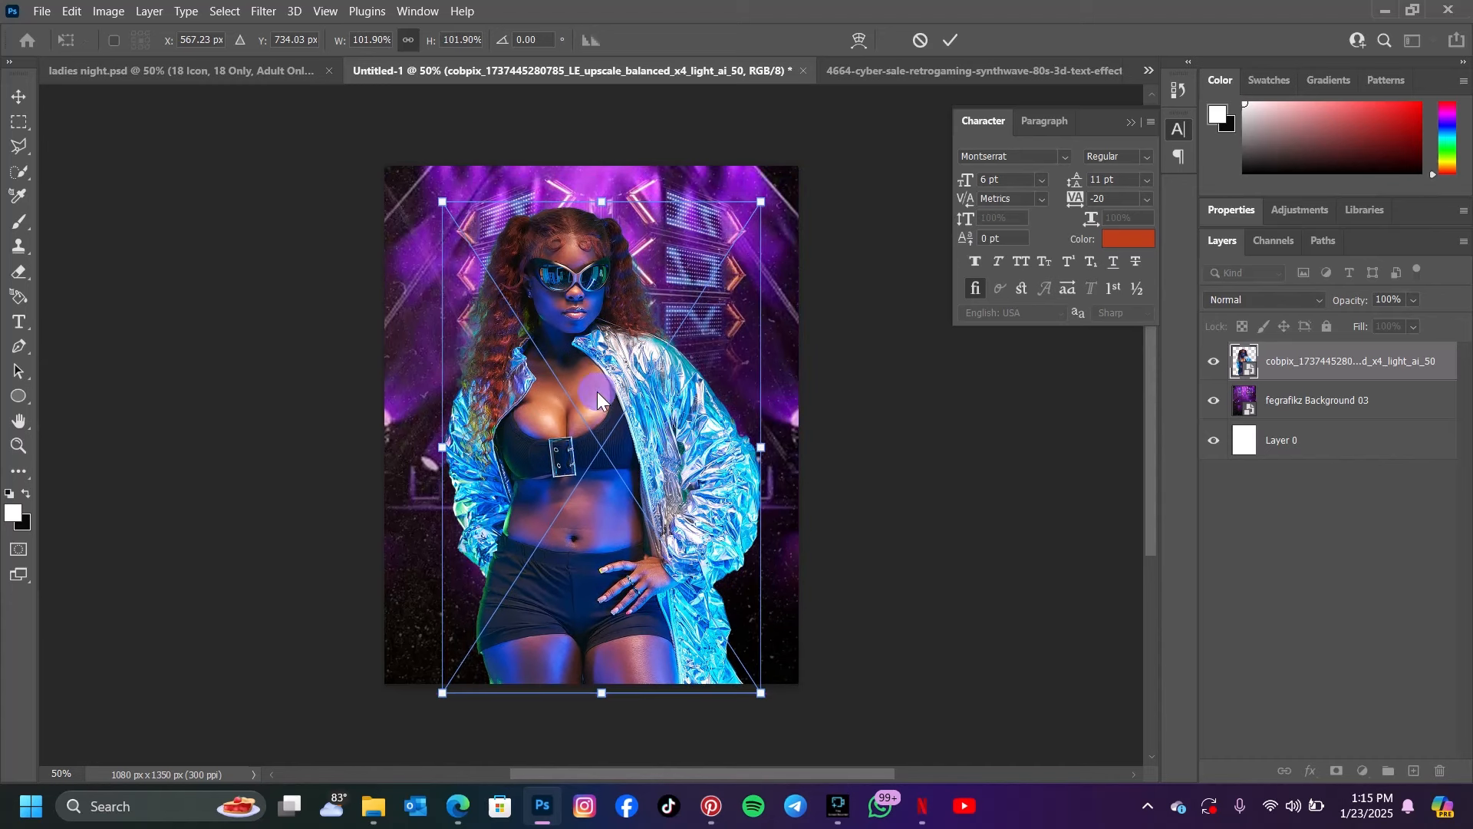
right_click(597, 392)
click(686, 737)
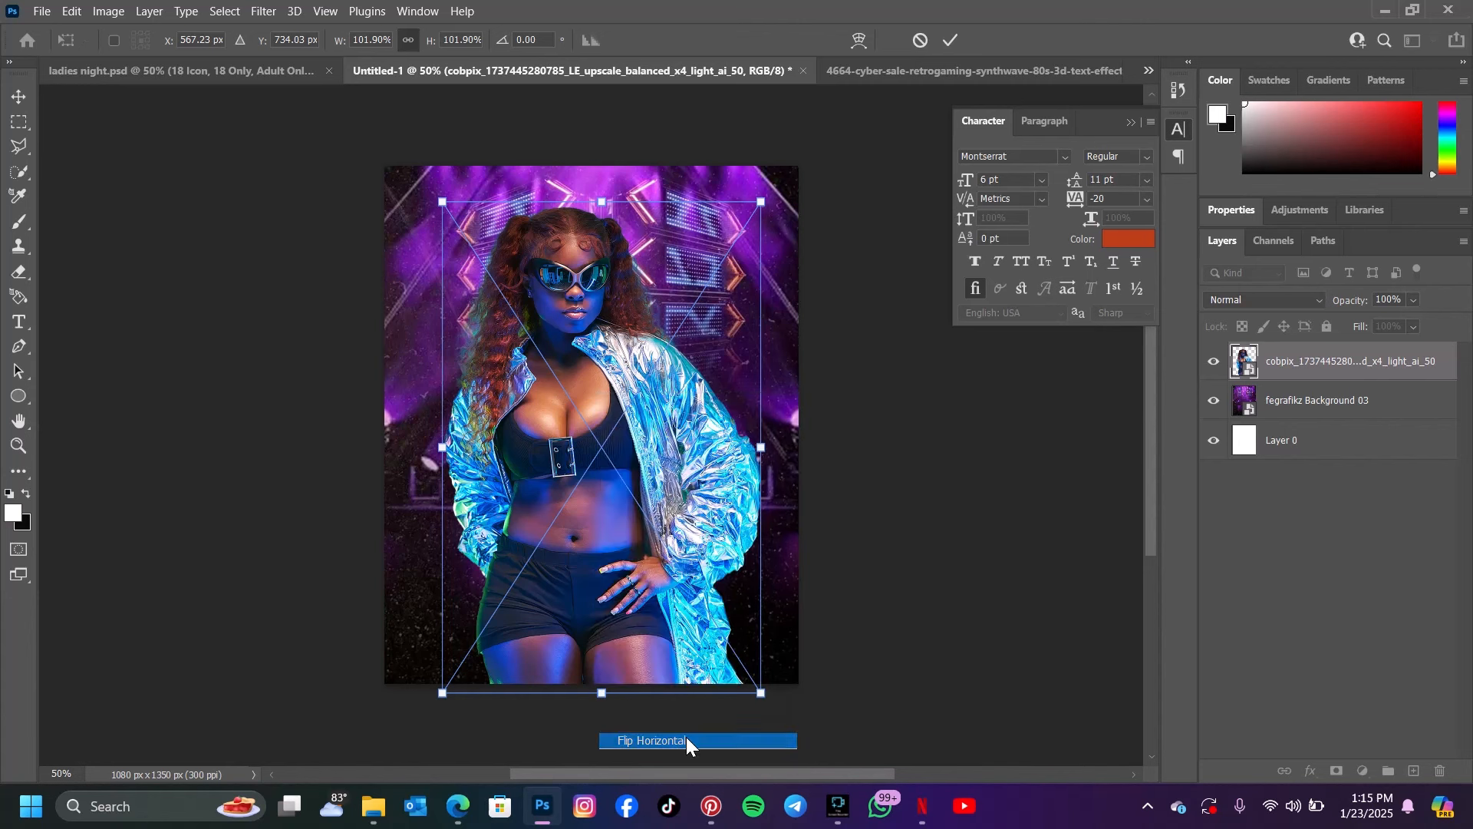
drag(646, 502, 614, 519)
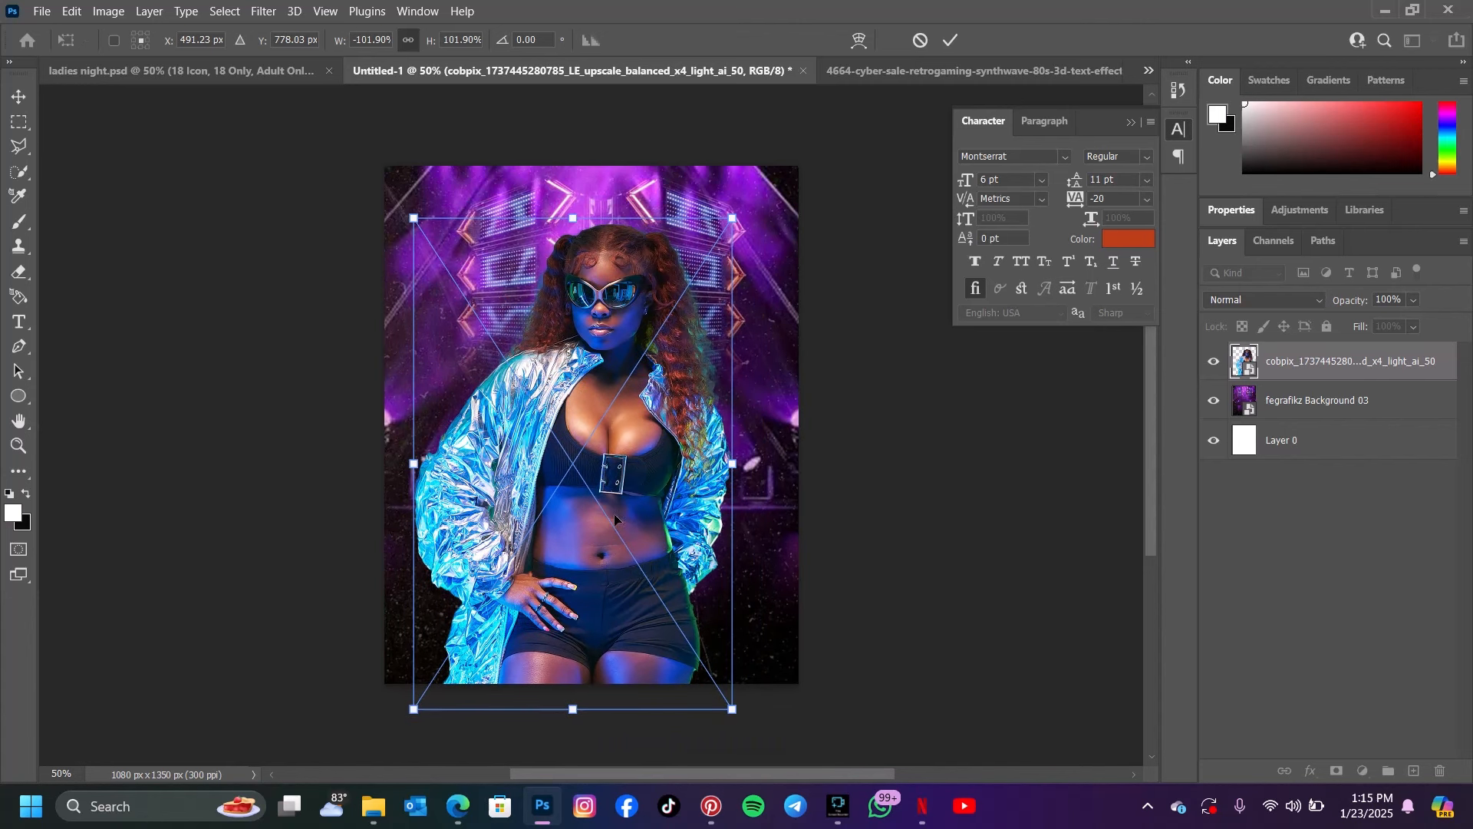
click(951, 40)
Following the ladies night flyer's layout, lower the model cutout slightly and scale it to 99.54%
click(218, 76)
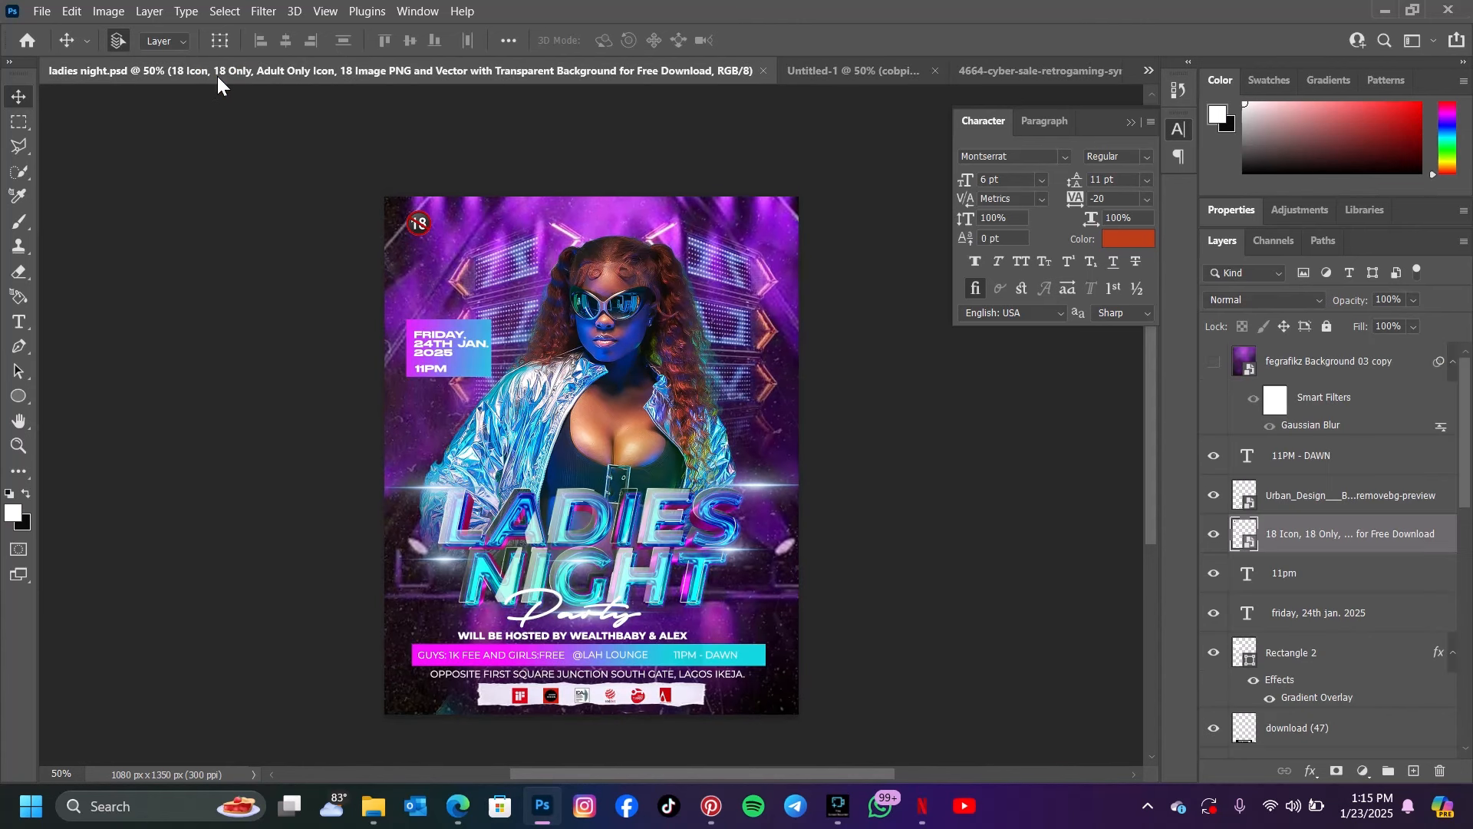
click(828, 74)
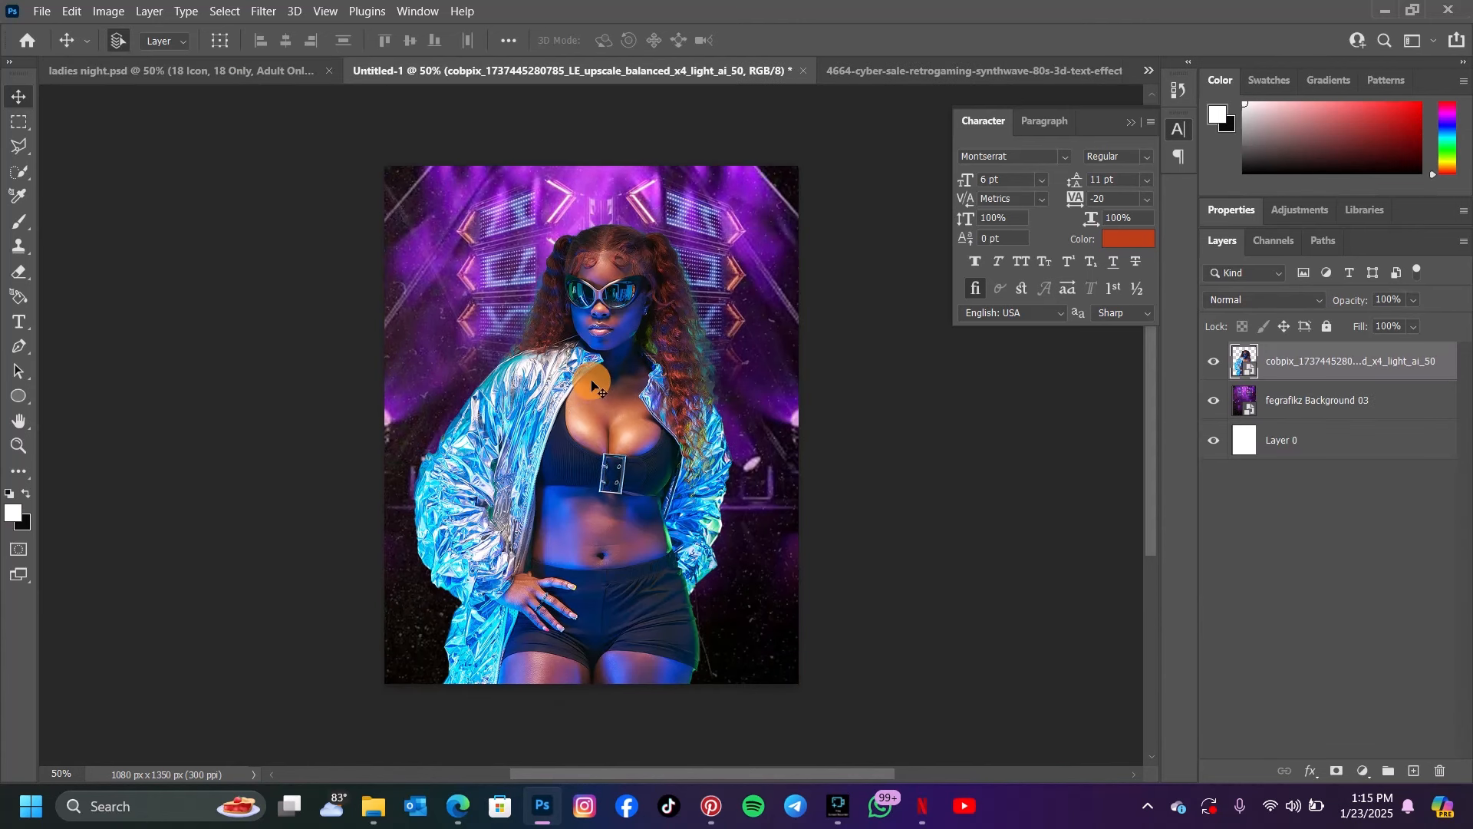
drag(592, 387, 591, 406)
key(ctrl+t)
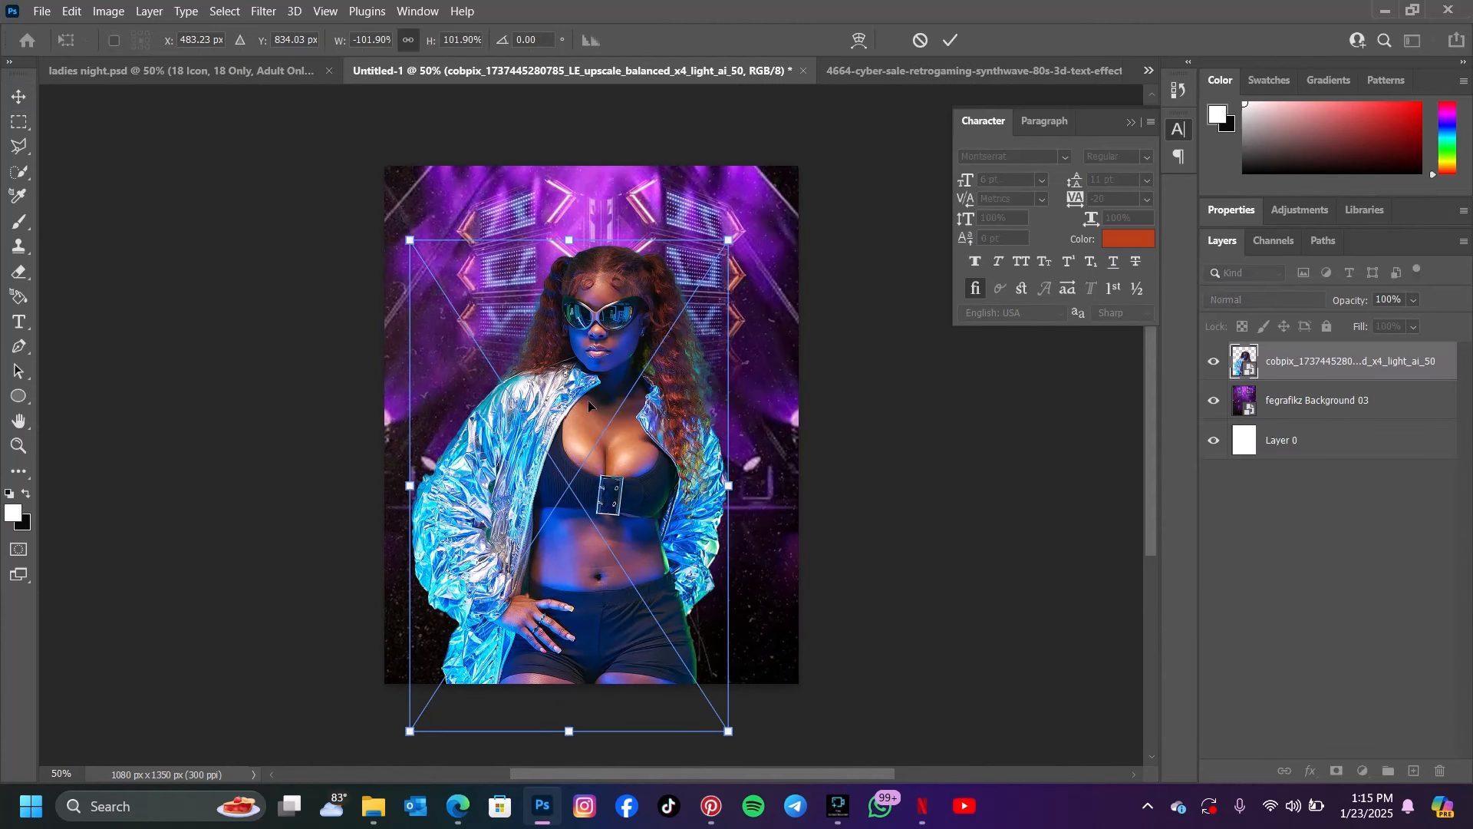
drag(415, 233, 422, 244)
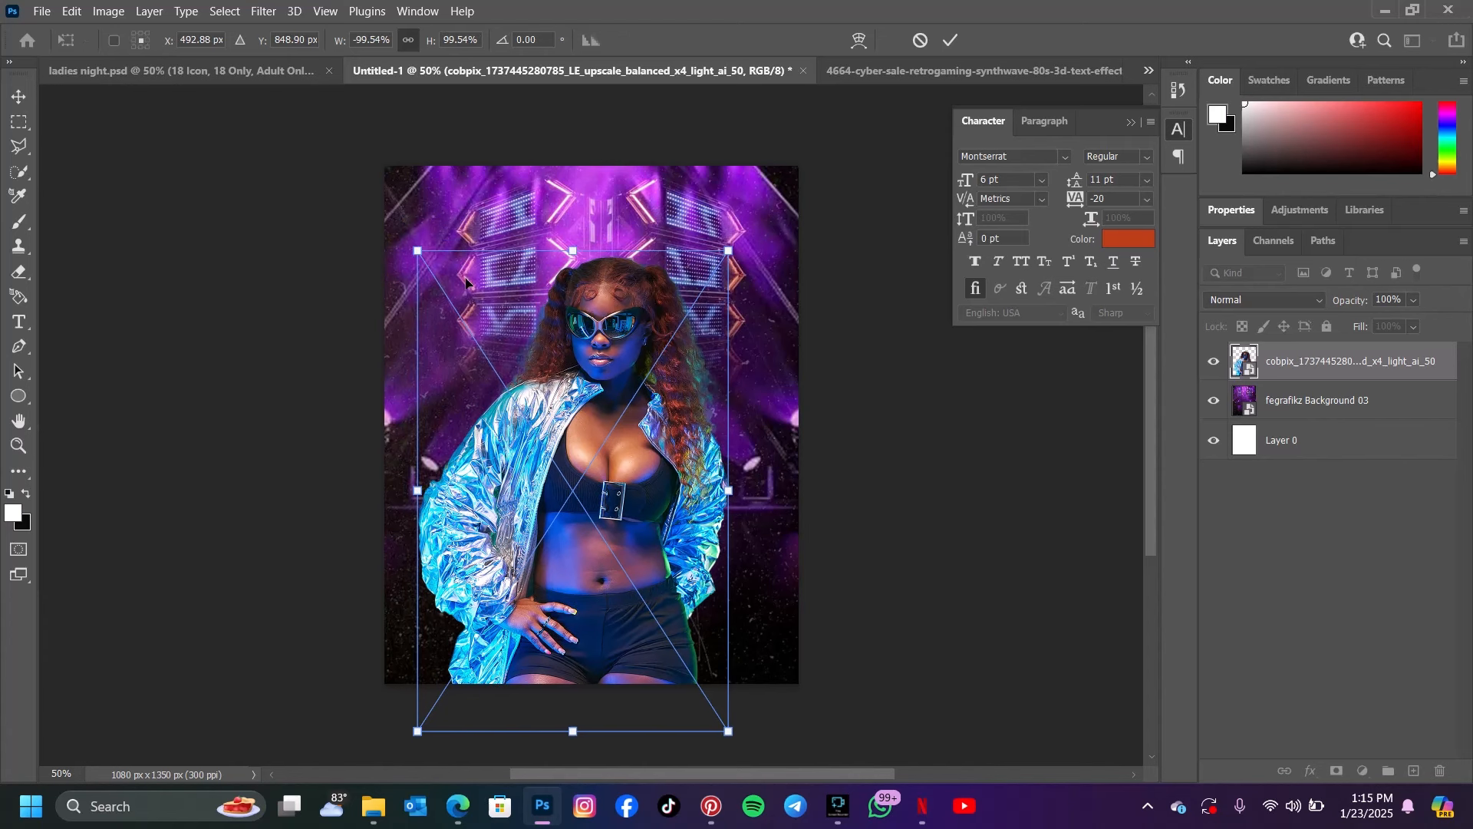
drag(594, 346, 599, 340)
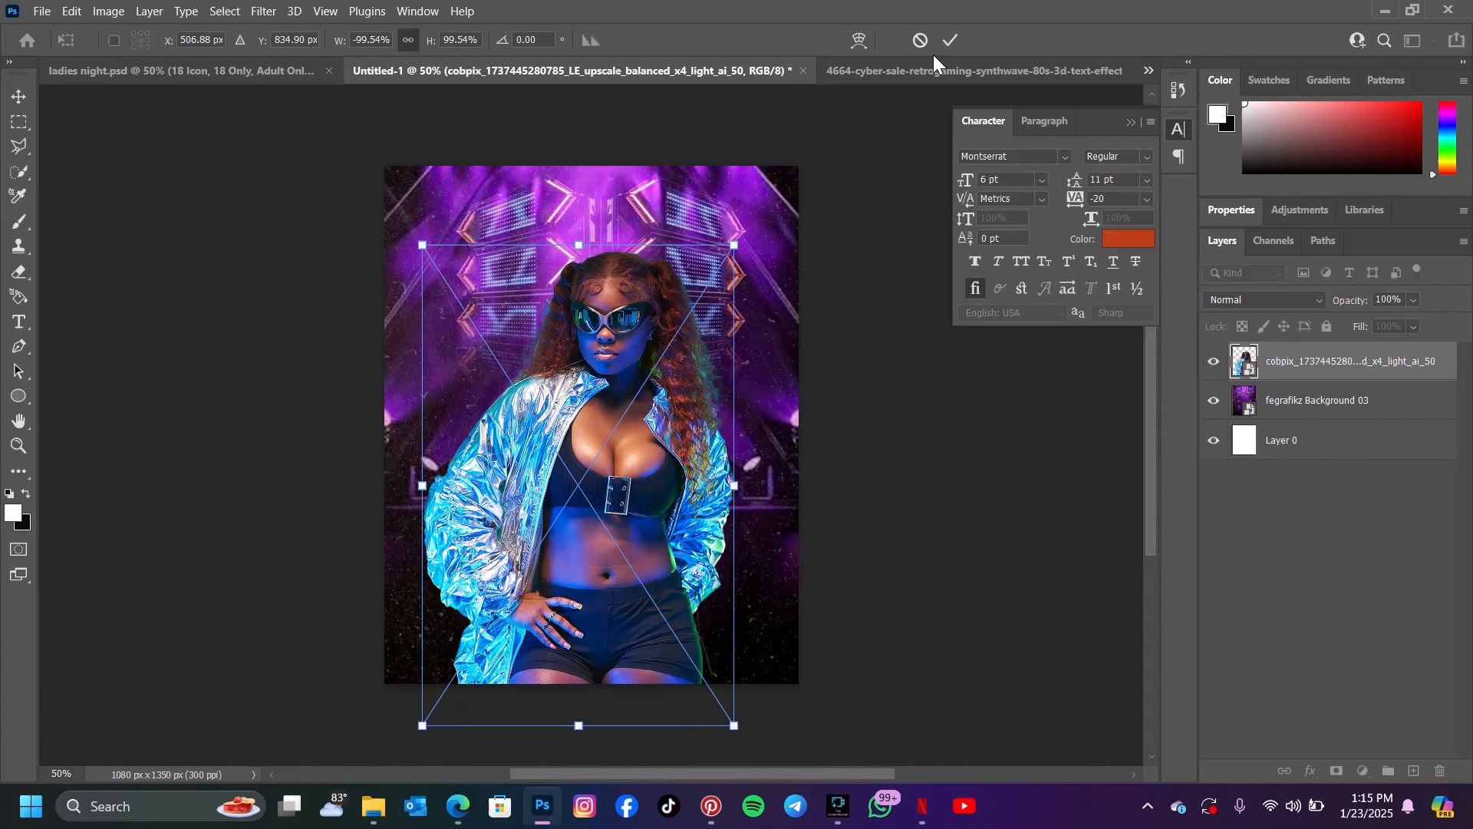
click(951, 40)
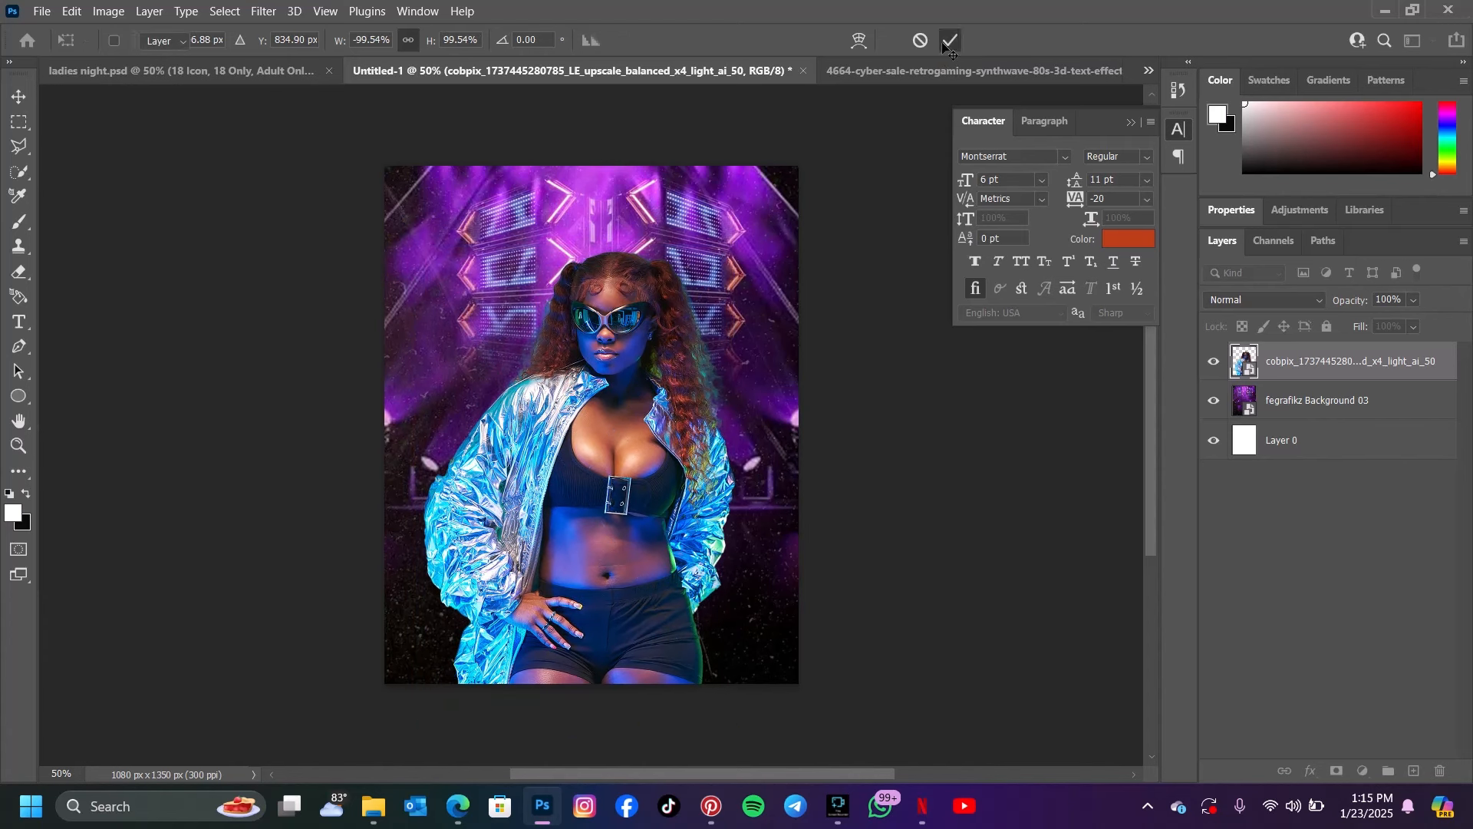
Add a layer mask to the model cutout and brush black across its lower body to fade it below the waist
click(1337, 771)
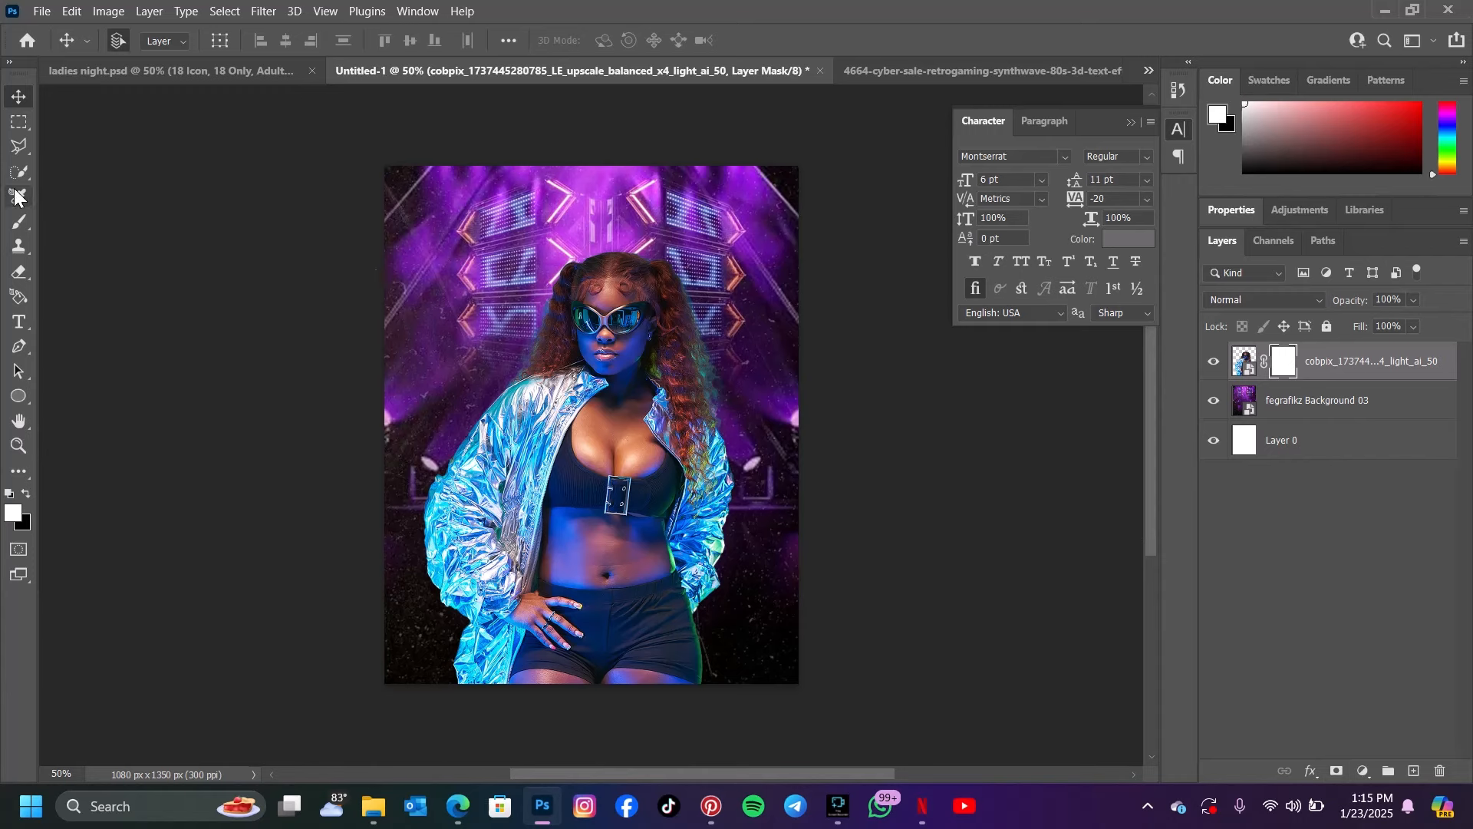
click(25, 222)
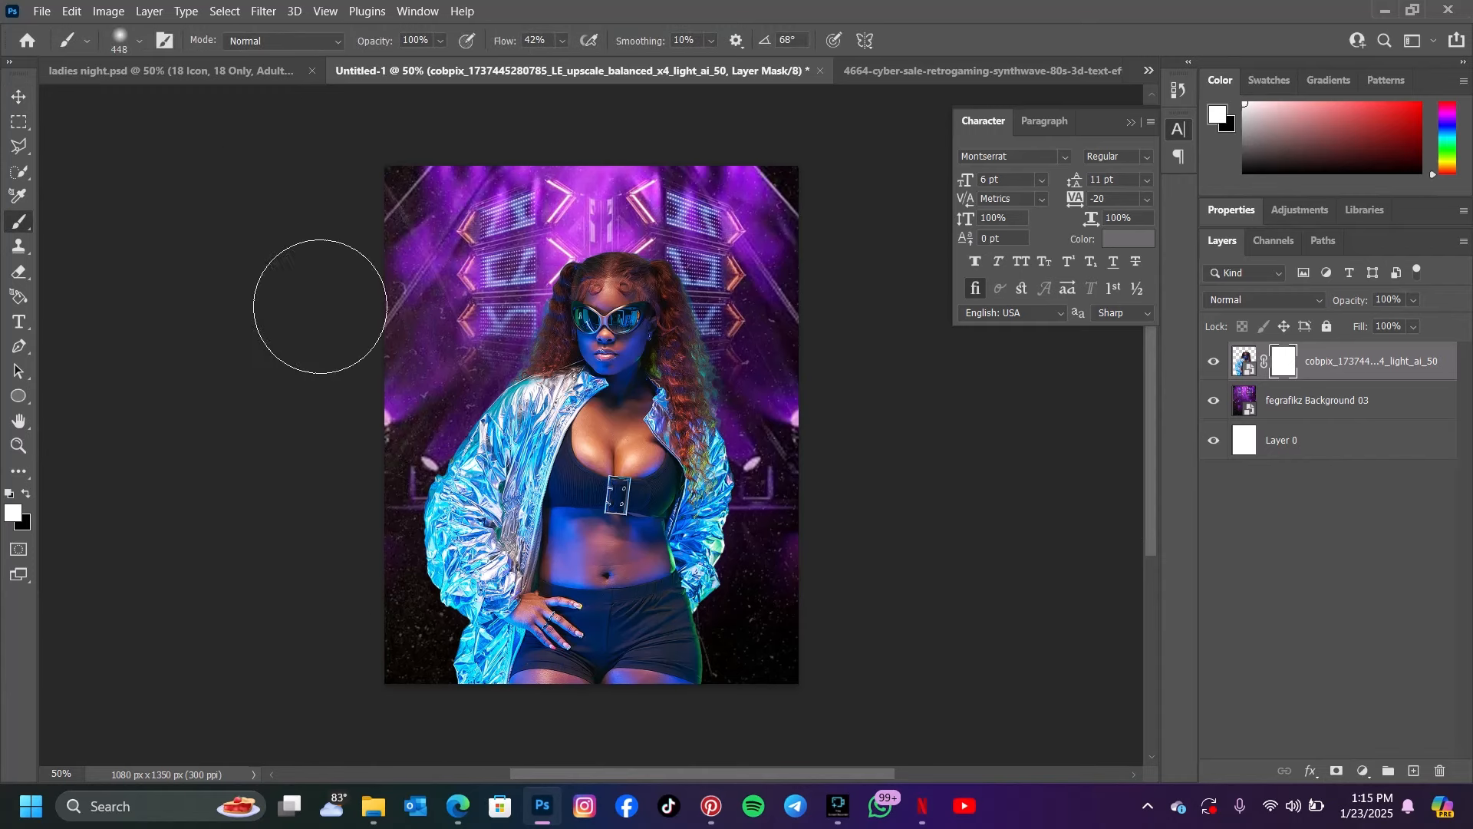
mouse_move(629, 662)
mouse_down()
mouse_move(567, 668)
mouse_move(703, 651)
mouse_up()
mouse_move(560, 650)
mouse_down()
mouse_move(519, 646)
mouse_move(706, 648)
mouse_move(691, 641)
mouse_up()
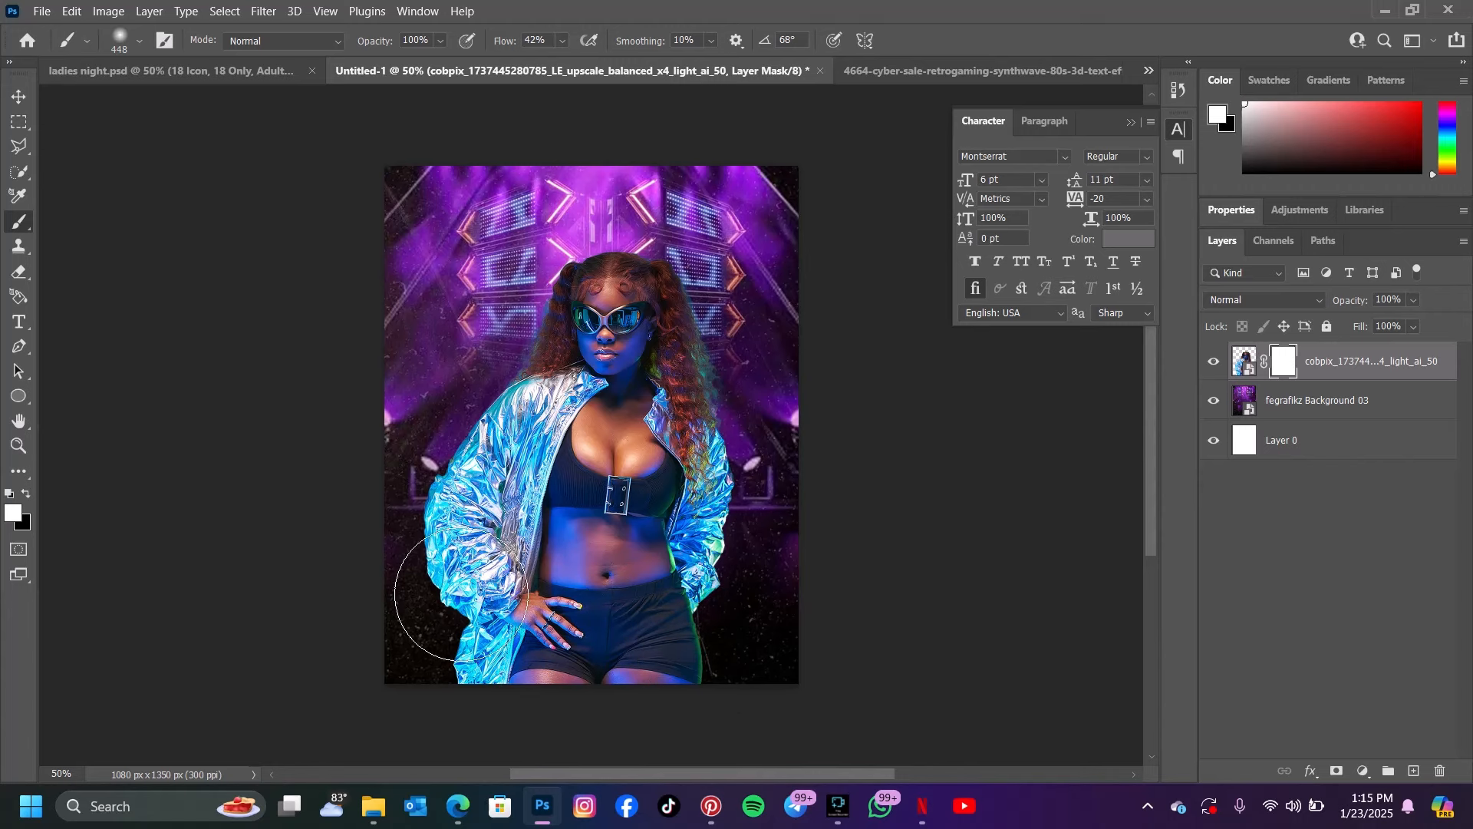
click(26, 494)
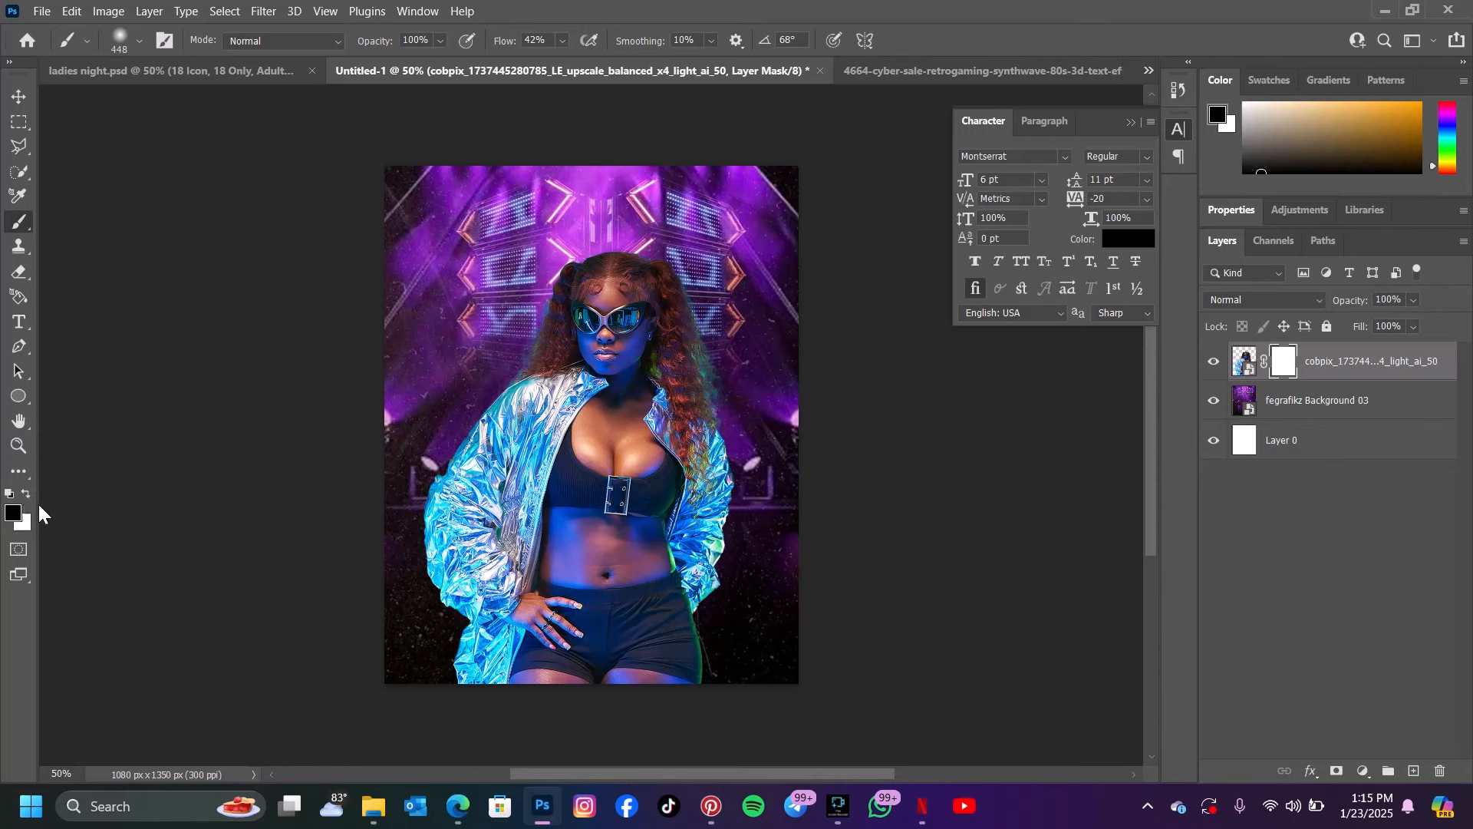
mouse_move(425, 628)
mouse_down()
mouse_move(577, 666)
mouse_move(551, 679)
mouse_move(626, 707)
mouse_move(778, 659)
mouse_move(848, 612)
mouse_move(710, 647)
mouse_move(714, 595)
mouse_move(689, 598)
mouse_move(716, 583)
mouse_move(512, 631)
mouse_move(437, 607)
mouse_move(415, 568)
mouse_move(440, 613)
mouse_move(401, 561)
mouse_move(470, 579)
mouse_move(528, 630)
mouse_move(632, 619)
mouse_move(487, 605)
mouse_move(621, 619)
mouse_move(761, 585)
mouse_move(742, 605)
mouse_move(772, 538)
mouse_up()
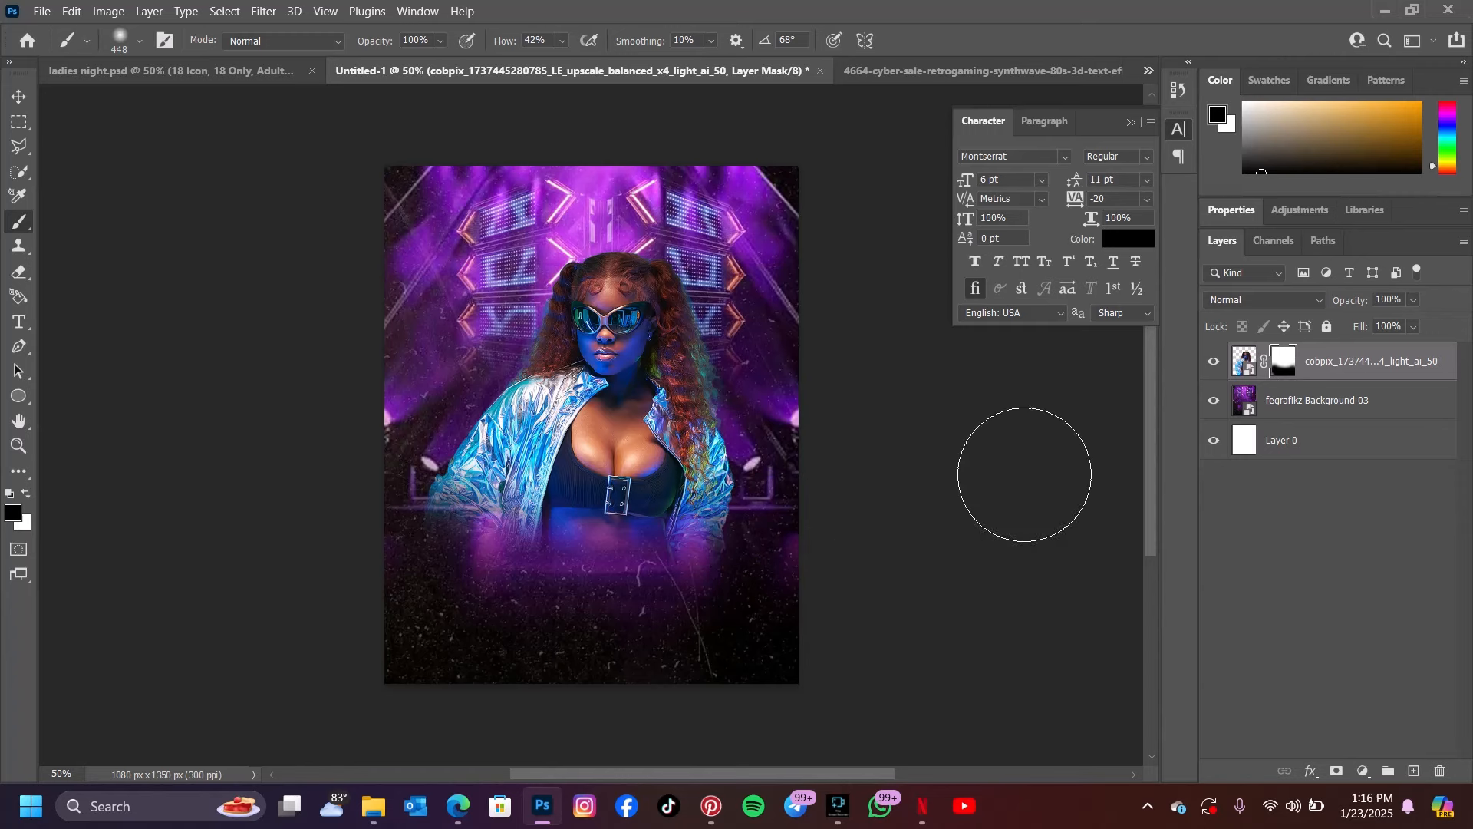
Duplicate the fegrafikz Background 03 layer and place the copy above the model cutout
click(1301, 401)
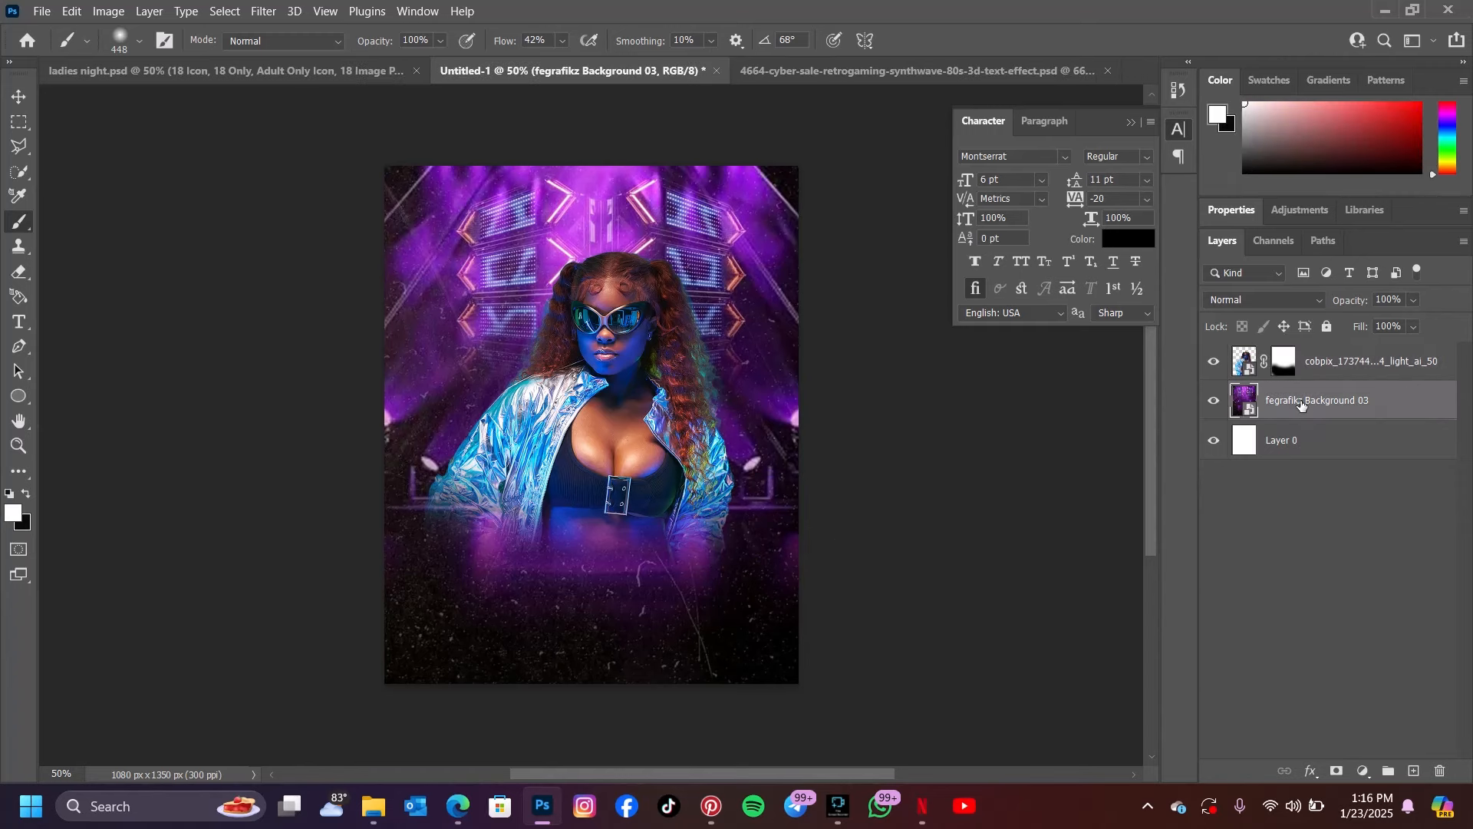
key(ctrl+j)
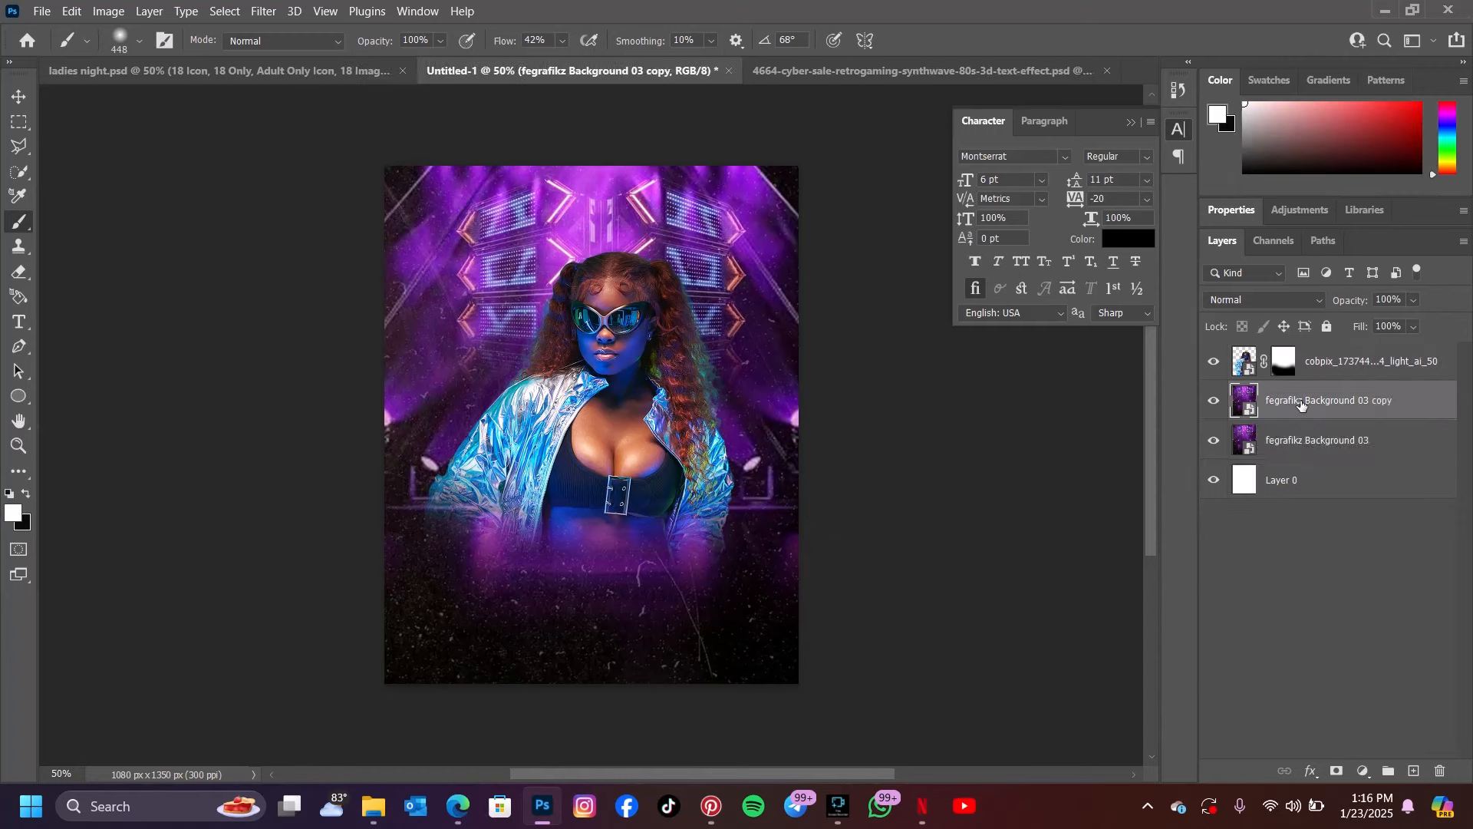
drag(1328, 401, 1328, 353)
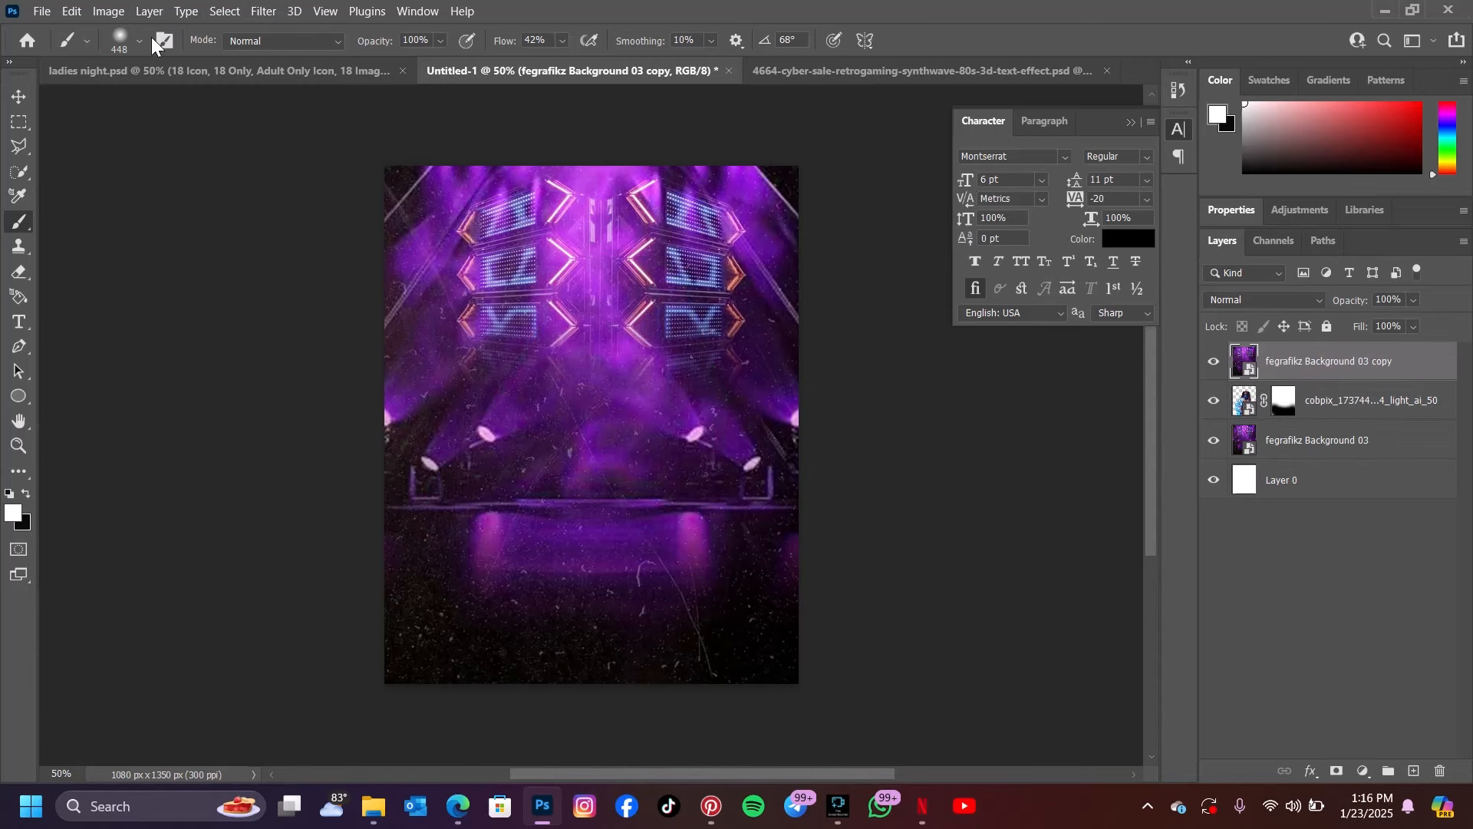
Apply a Gaussian Blur with a 72.6-pixel radius to the background copy
click(270, 10)
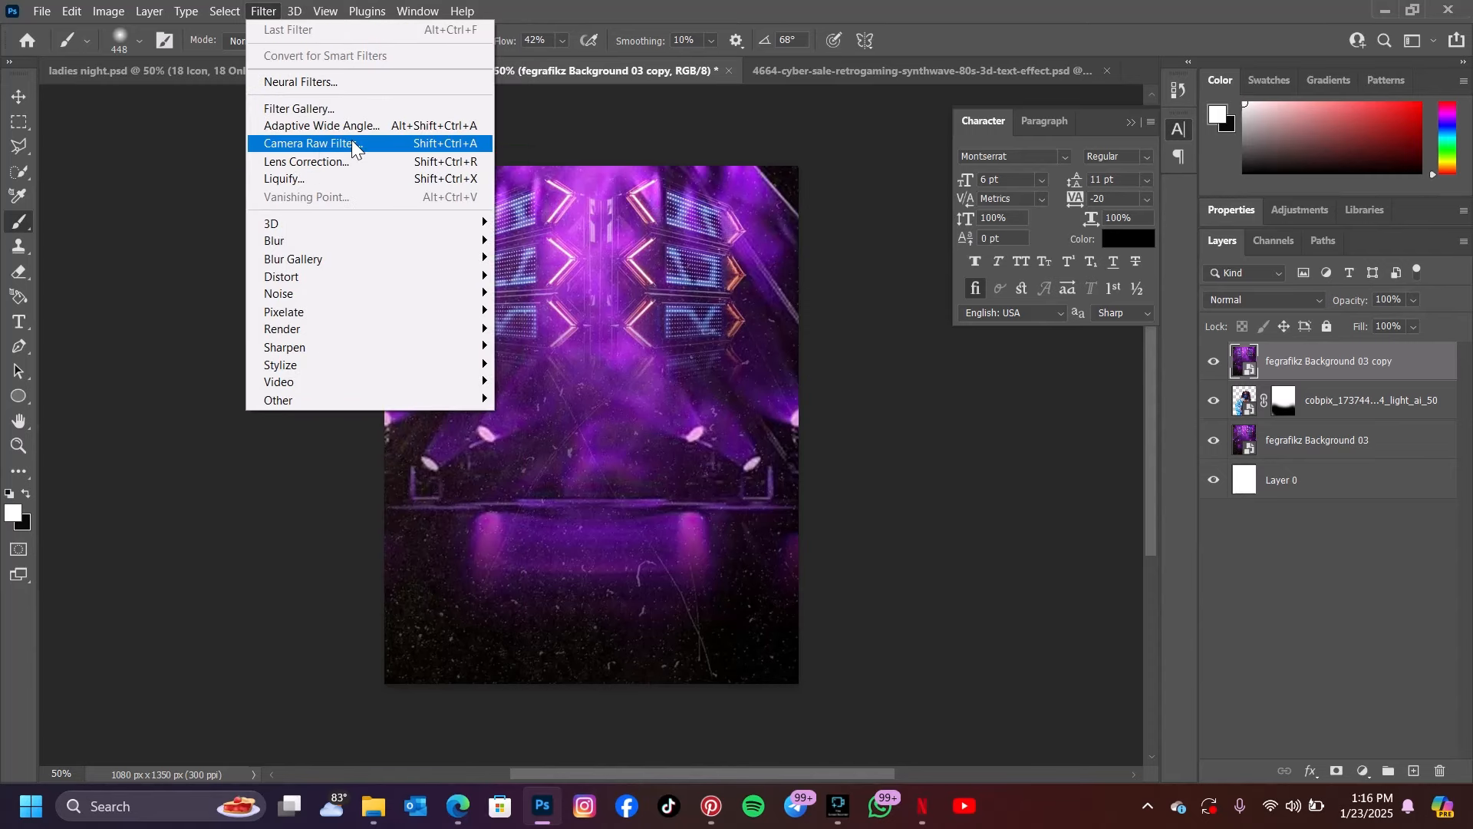
mouse_move(463, 243)
click(537, 310)
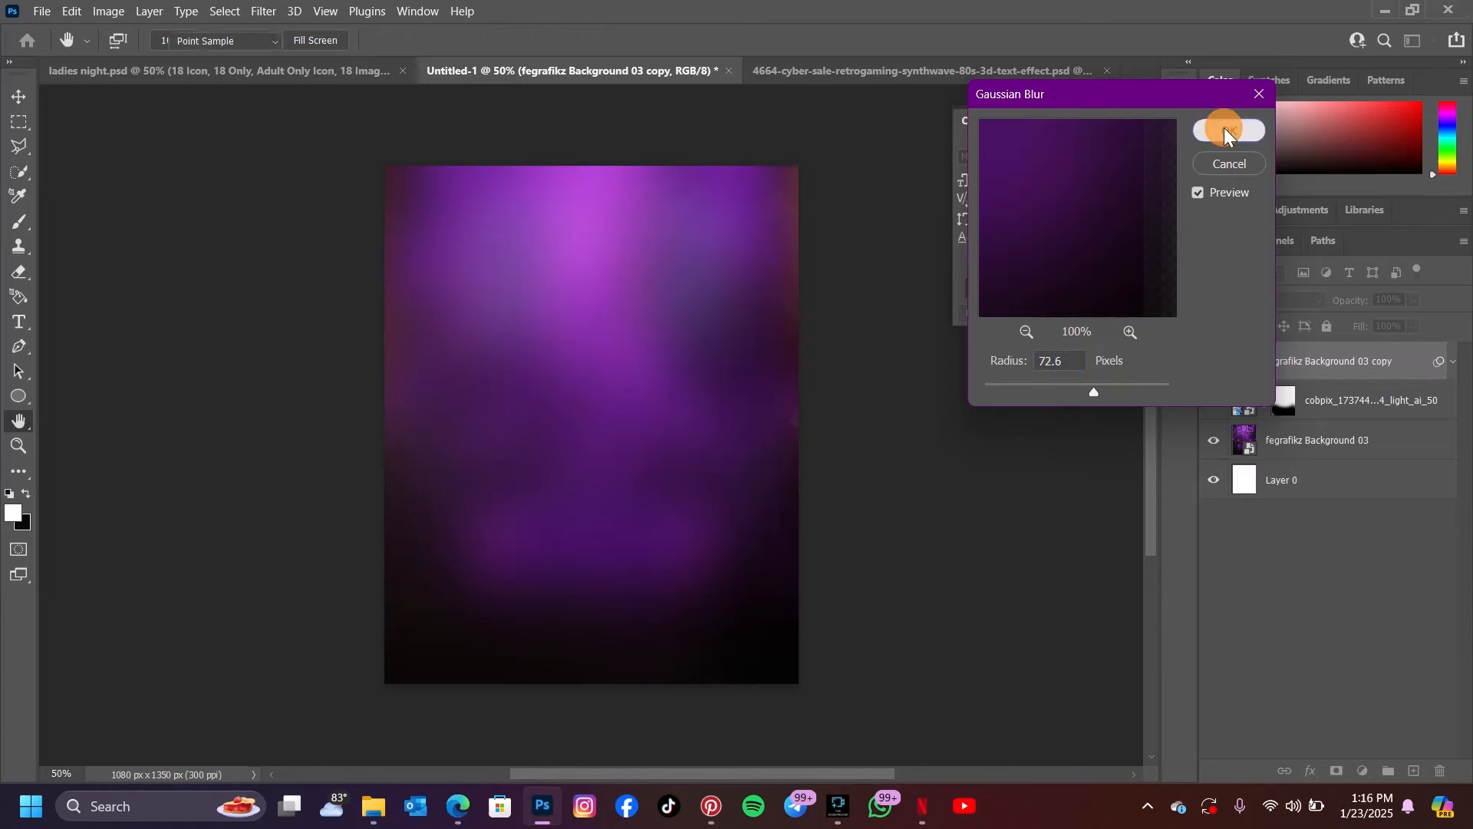
click(1225, 129)
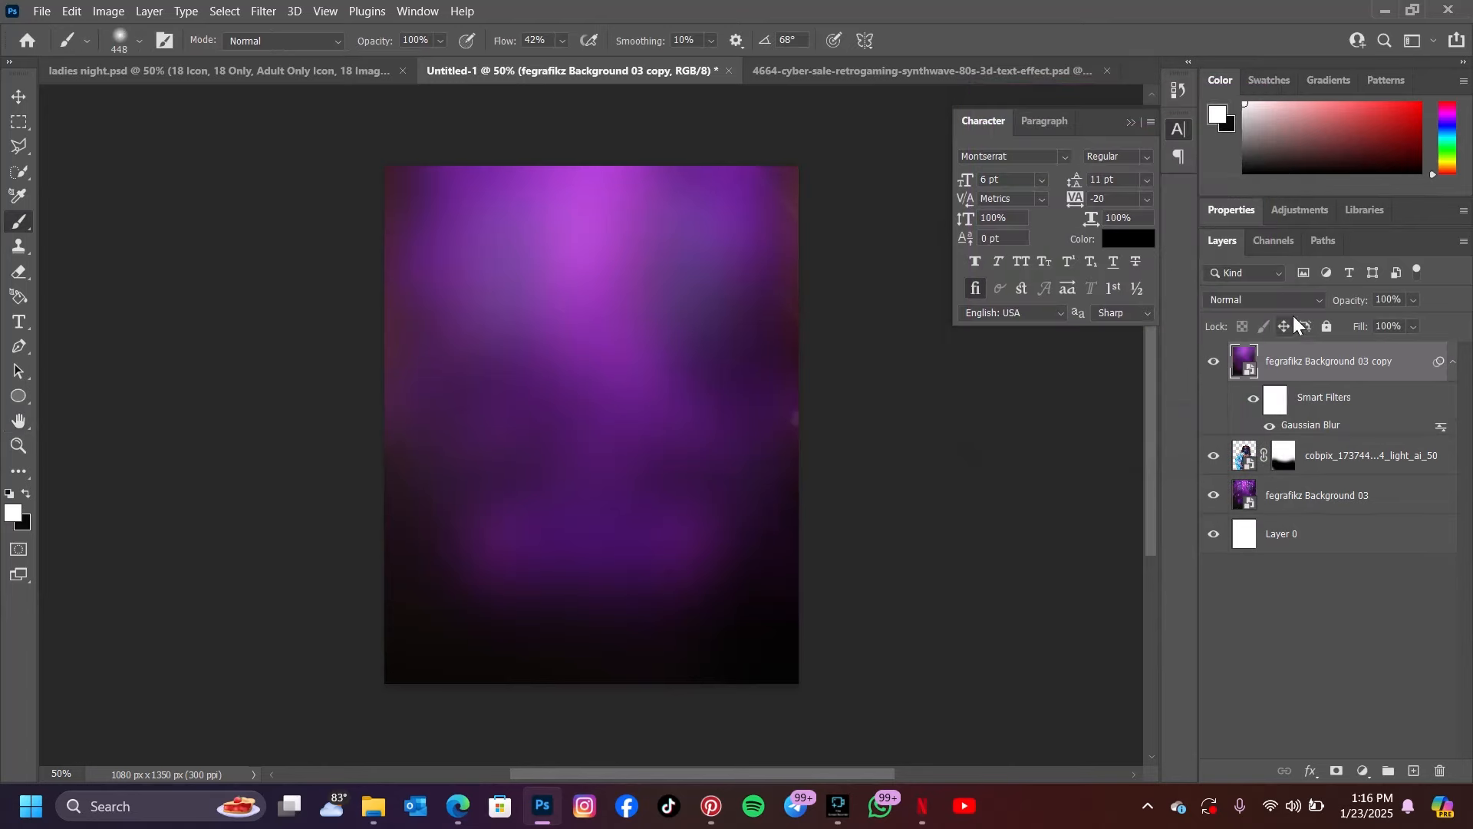
Blend the blurred background copy in Soft Light with 49% fill and 50% opacity, and hide the layer
click(1284, 304)
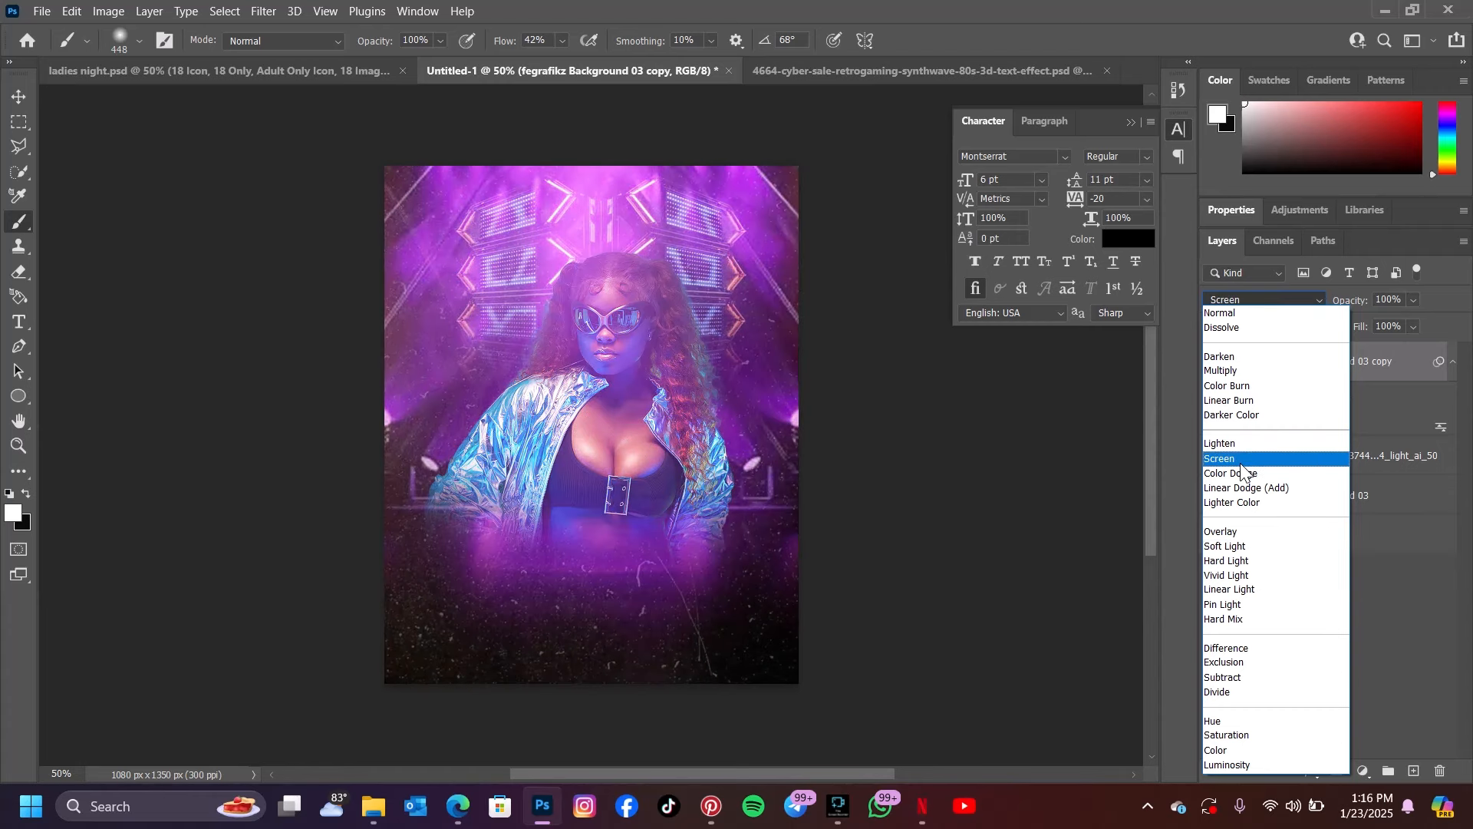
click(1225, 546)
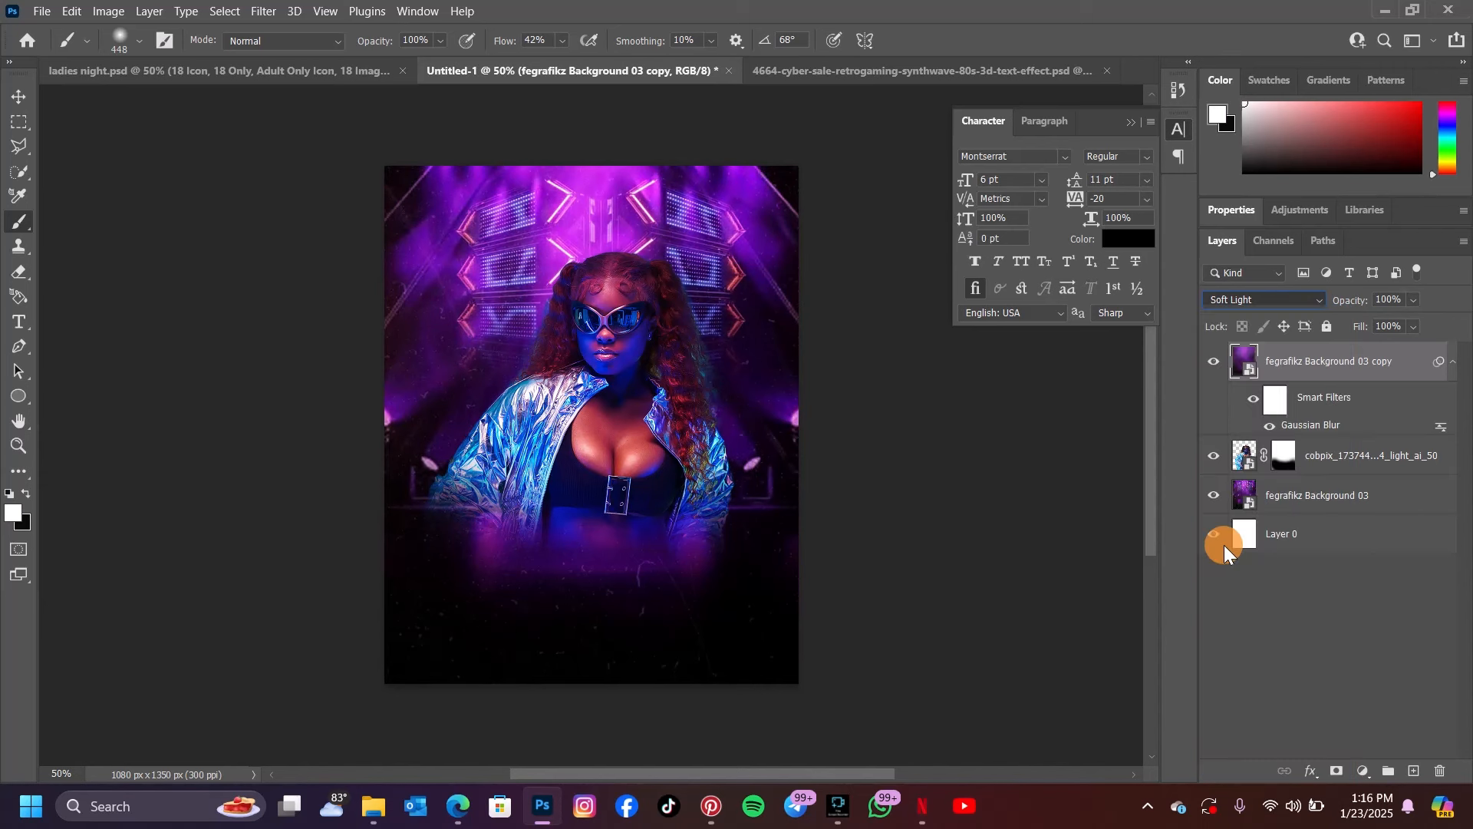
drag(1413, 325, 1391, 352)
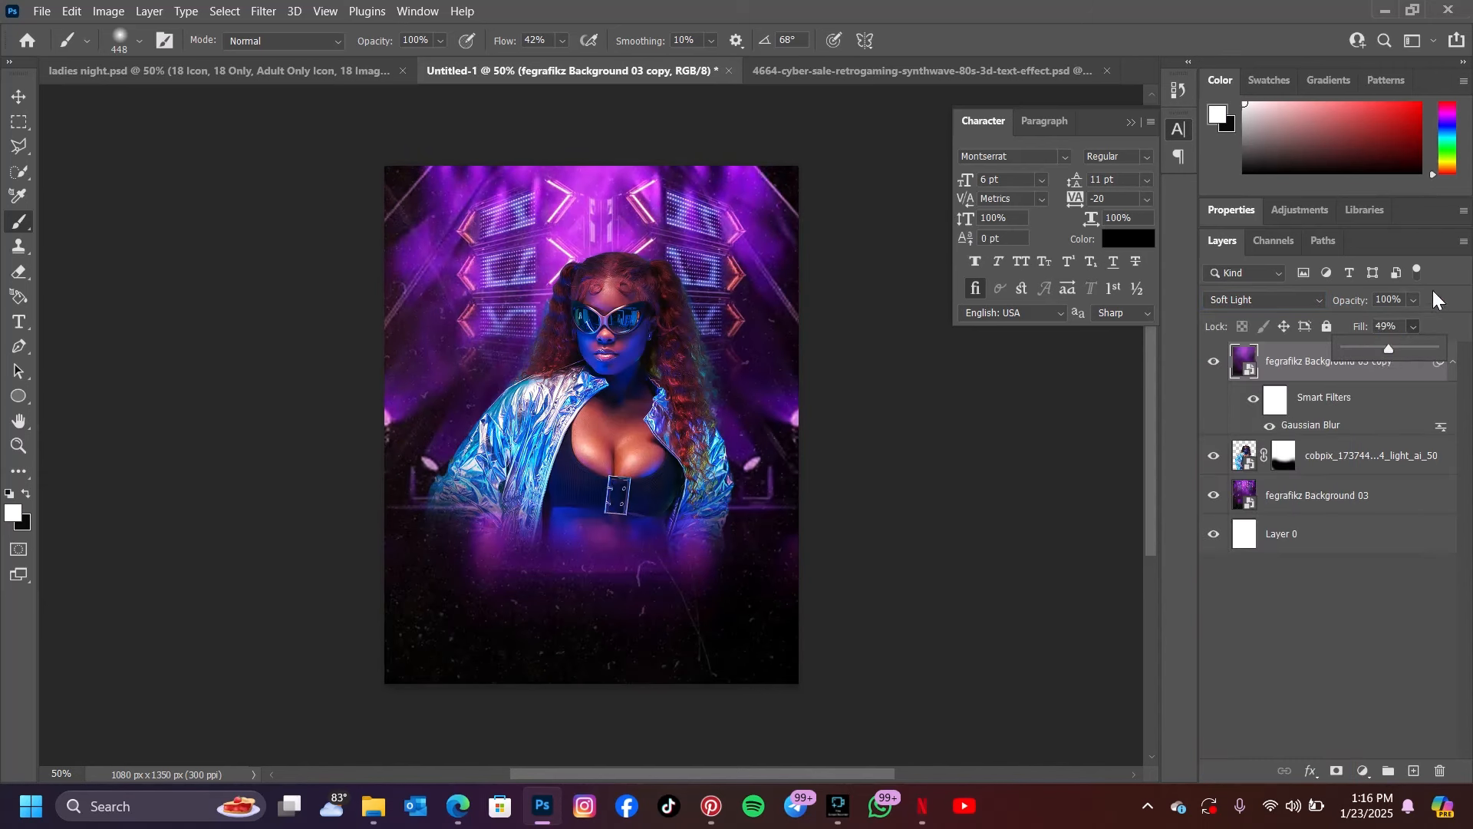
click(1416, 299)
click(1390, 323)
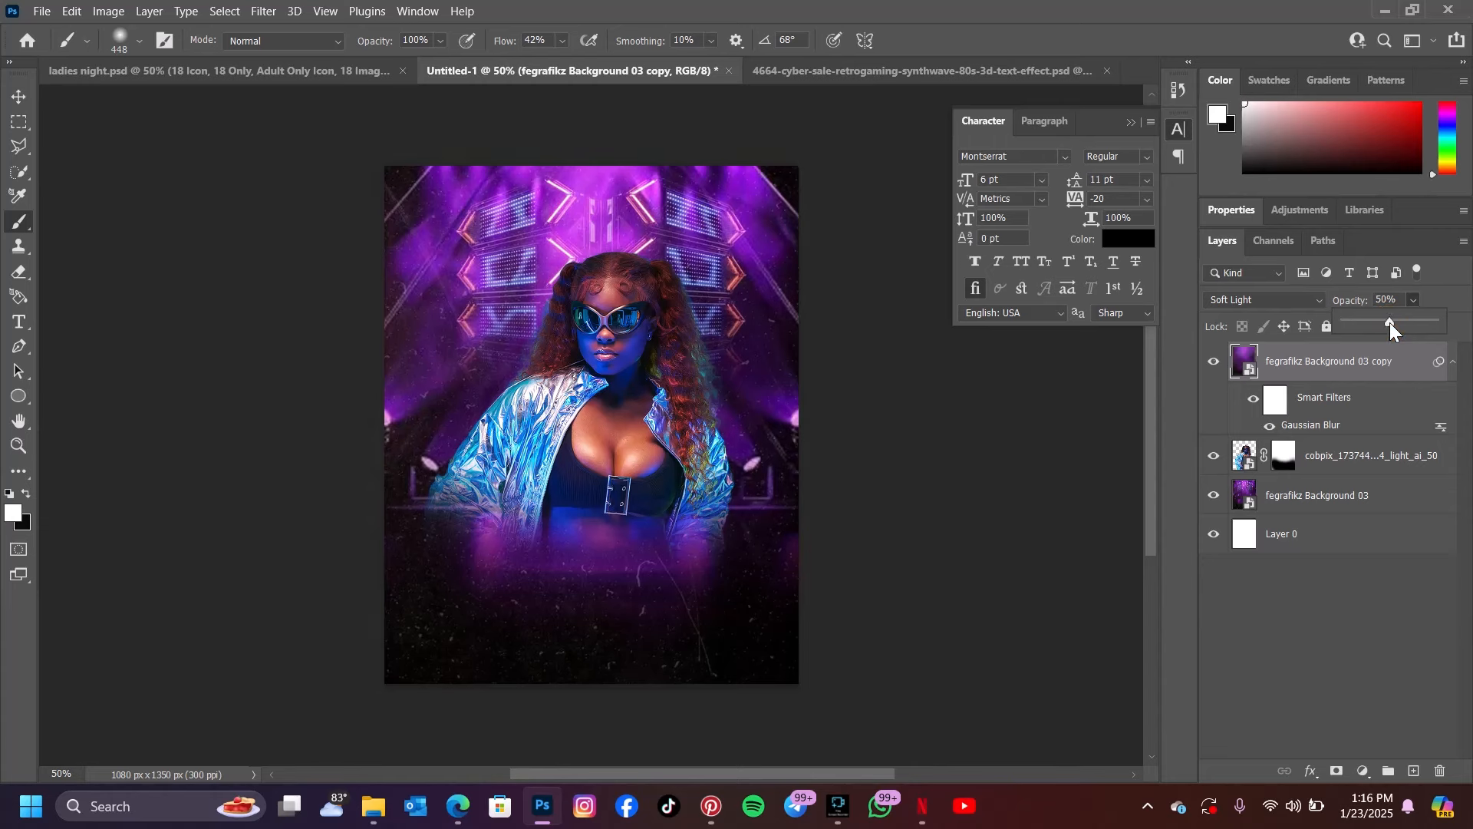
click(1447, 301)
click(1210, 367)
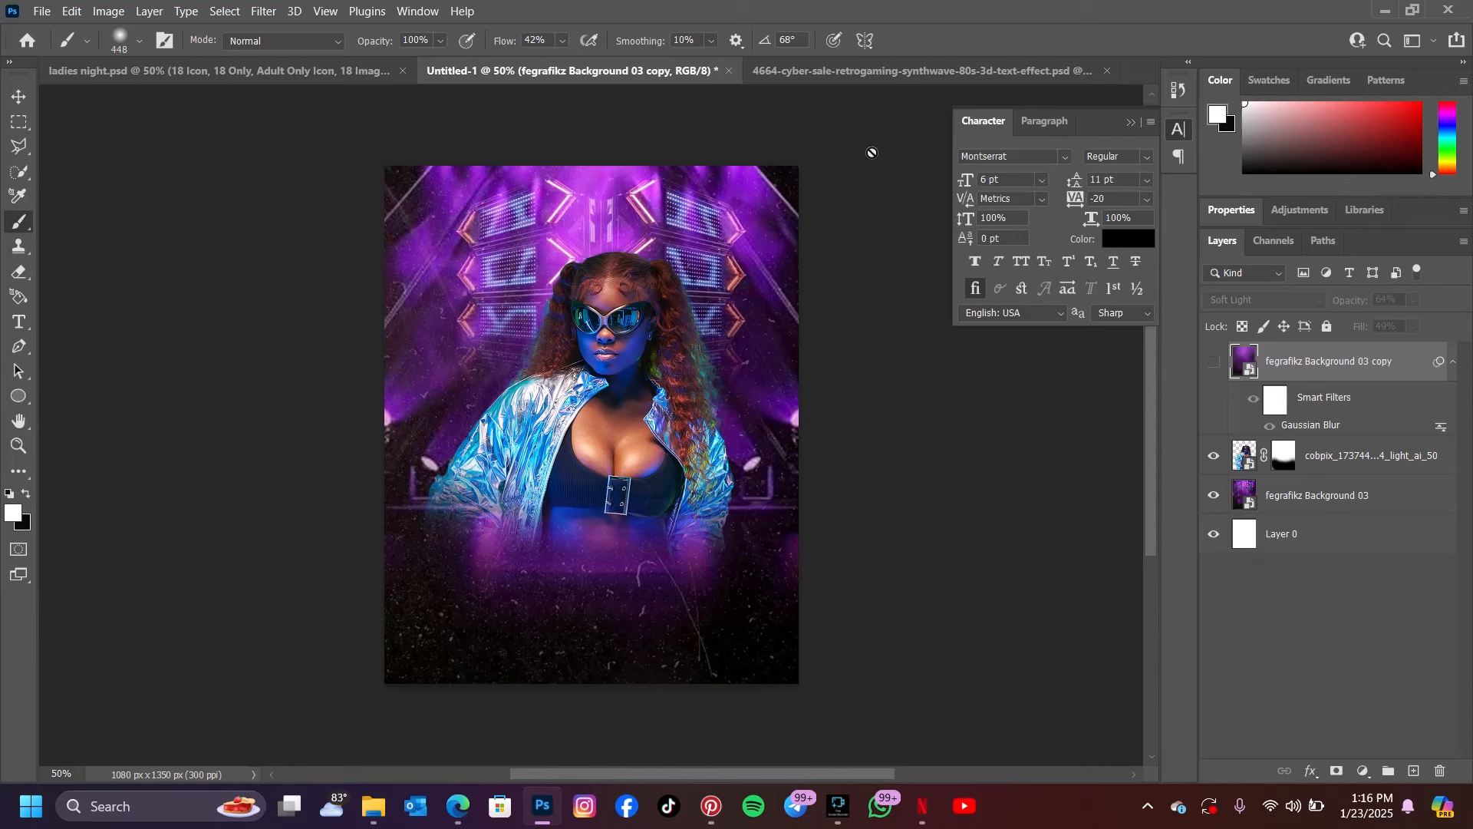
Open the editable design smart object of the cyber sale text effect and update its text layers
click(19, 96)
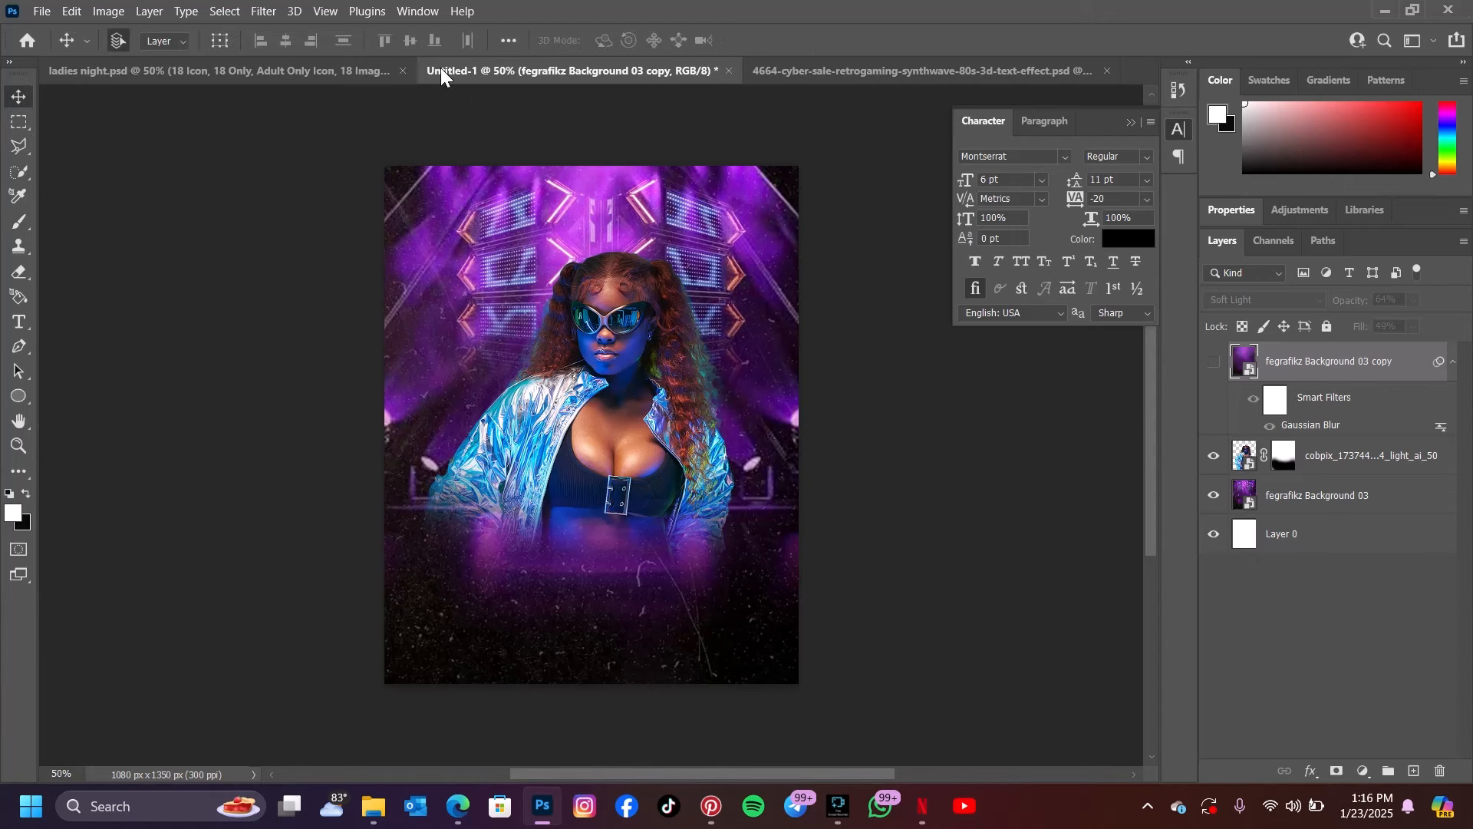
click(814, 73)
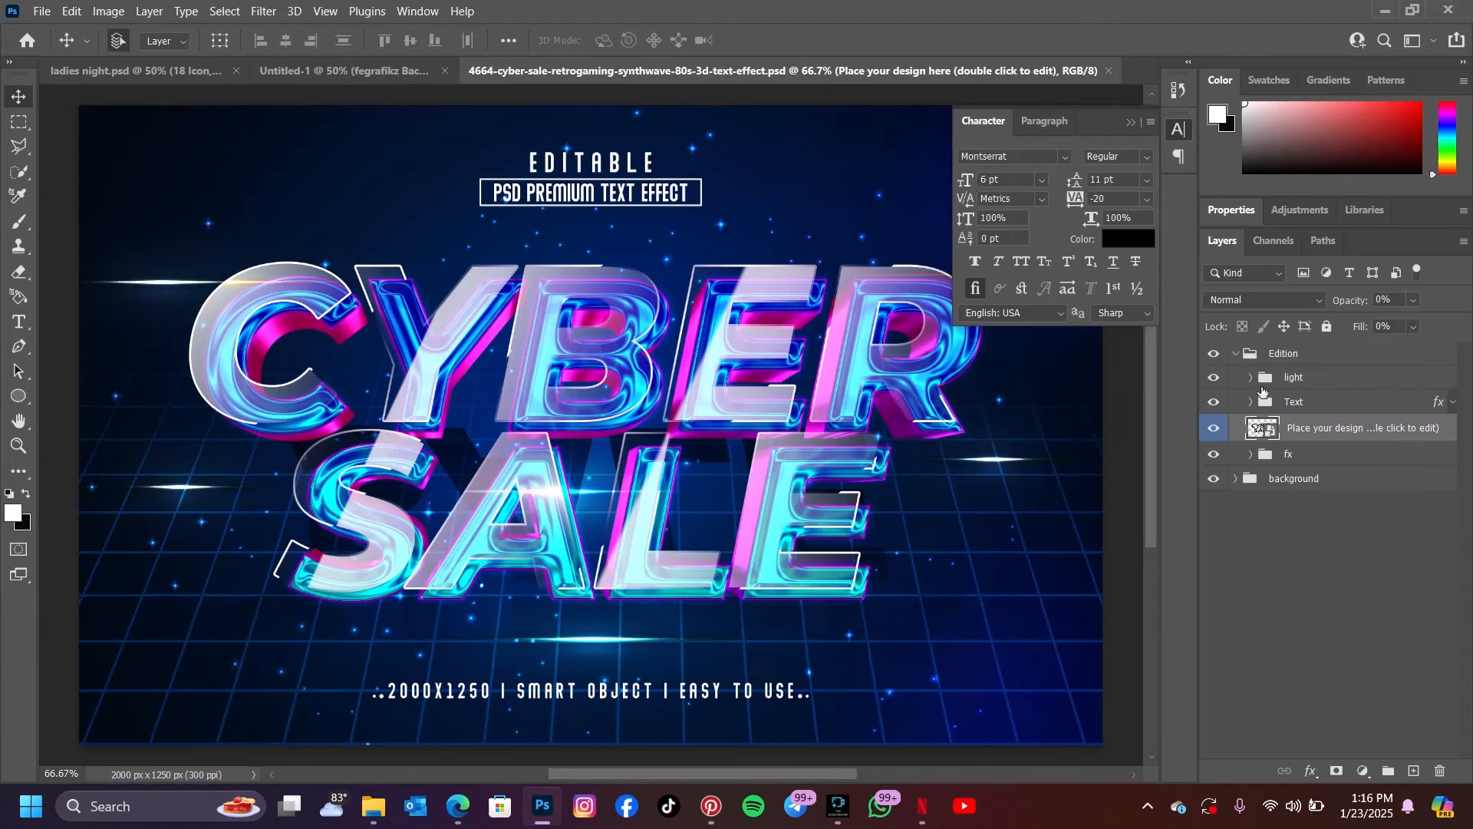
double_click(1262, 427)
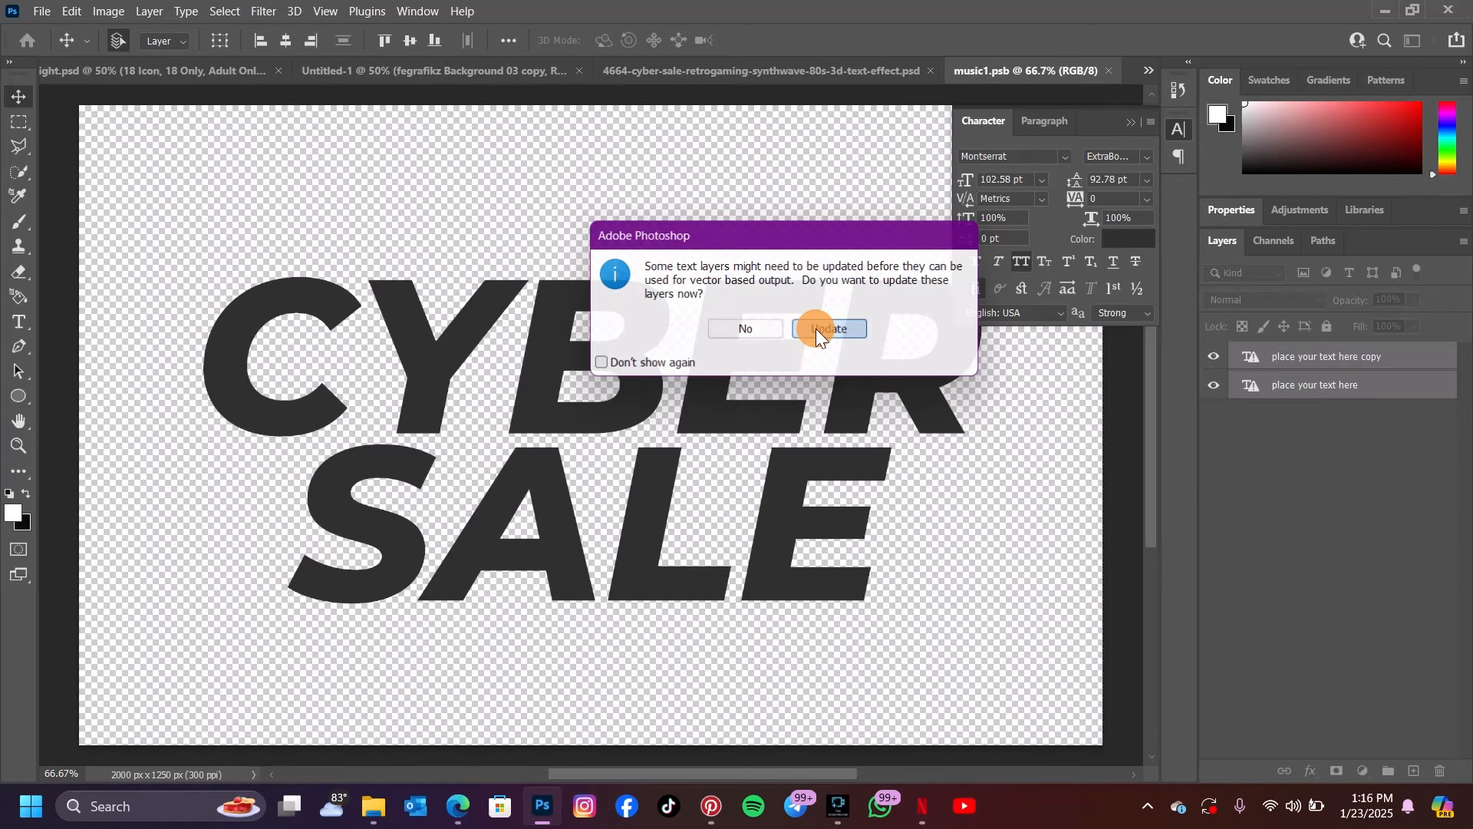
click(817, 328)
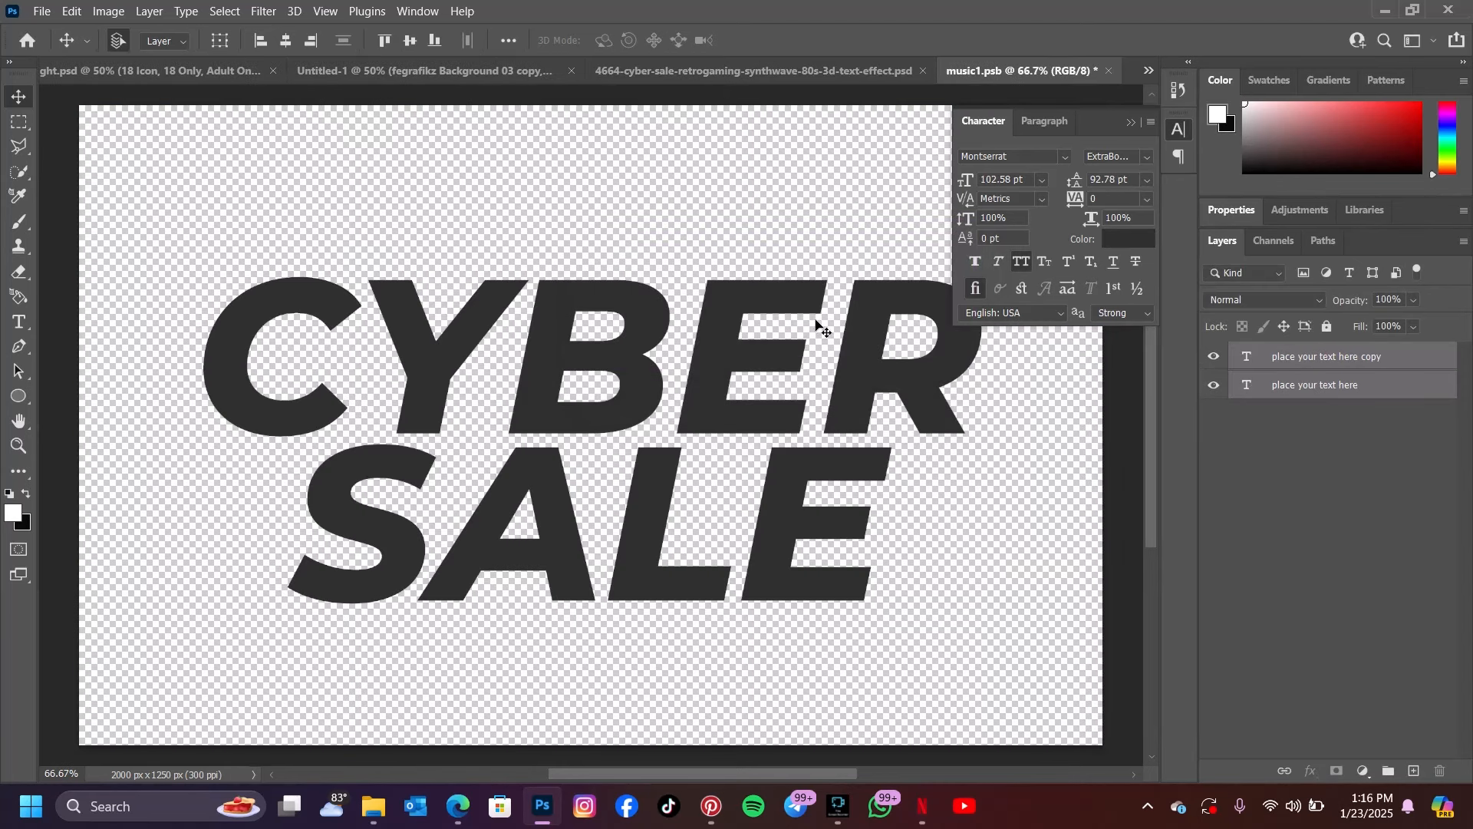
Replace the word CYBER with LADIES in the smart object's upper text line
click(20, 321)
drag(220, 320, 1023, 574)
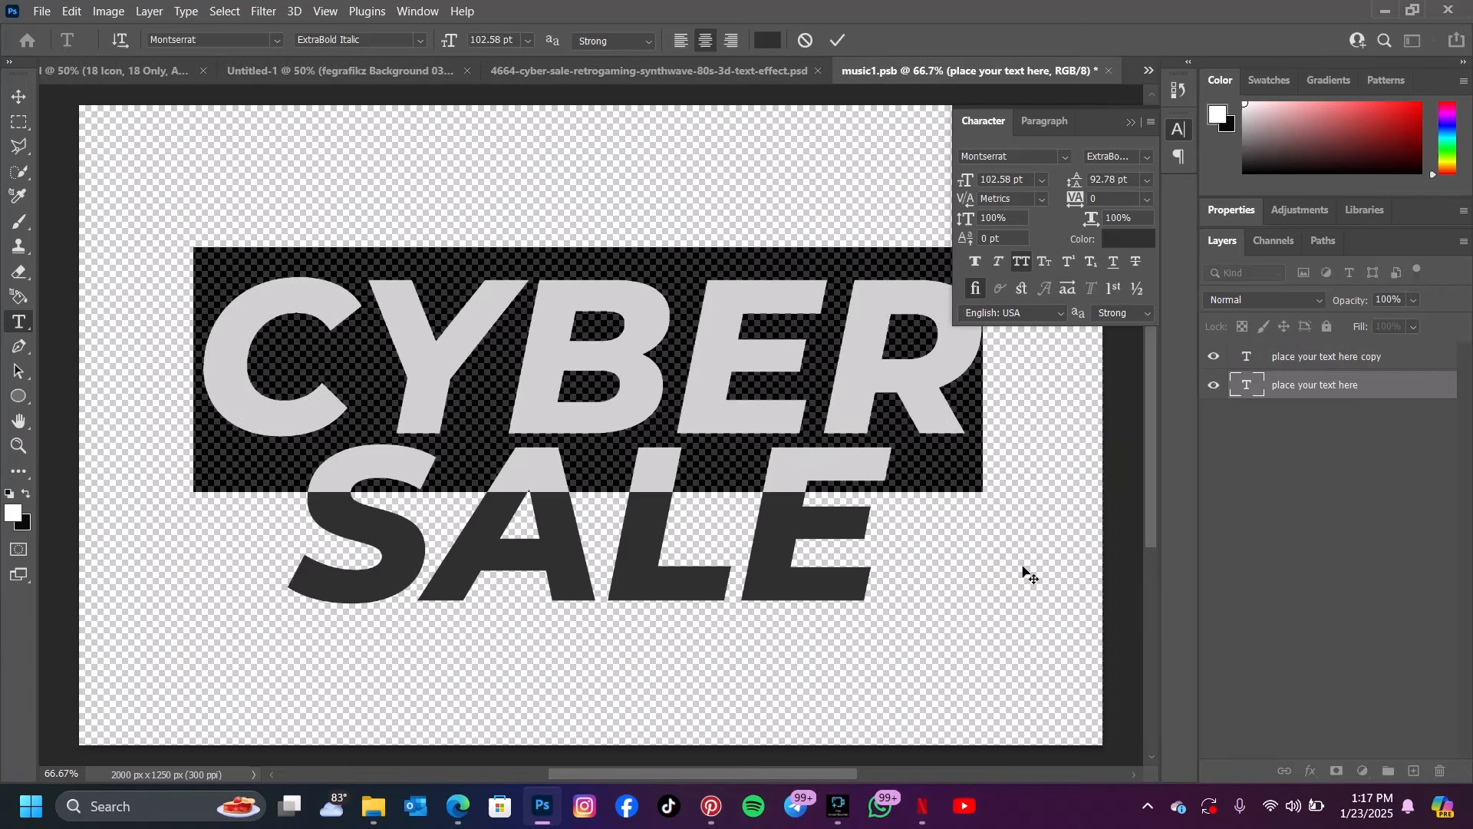
text(LADIES)
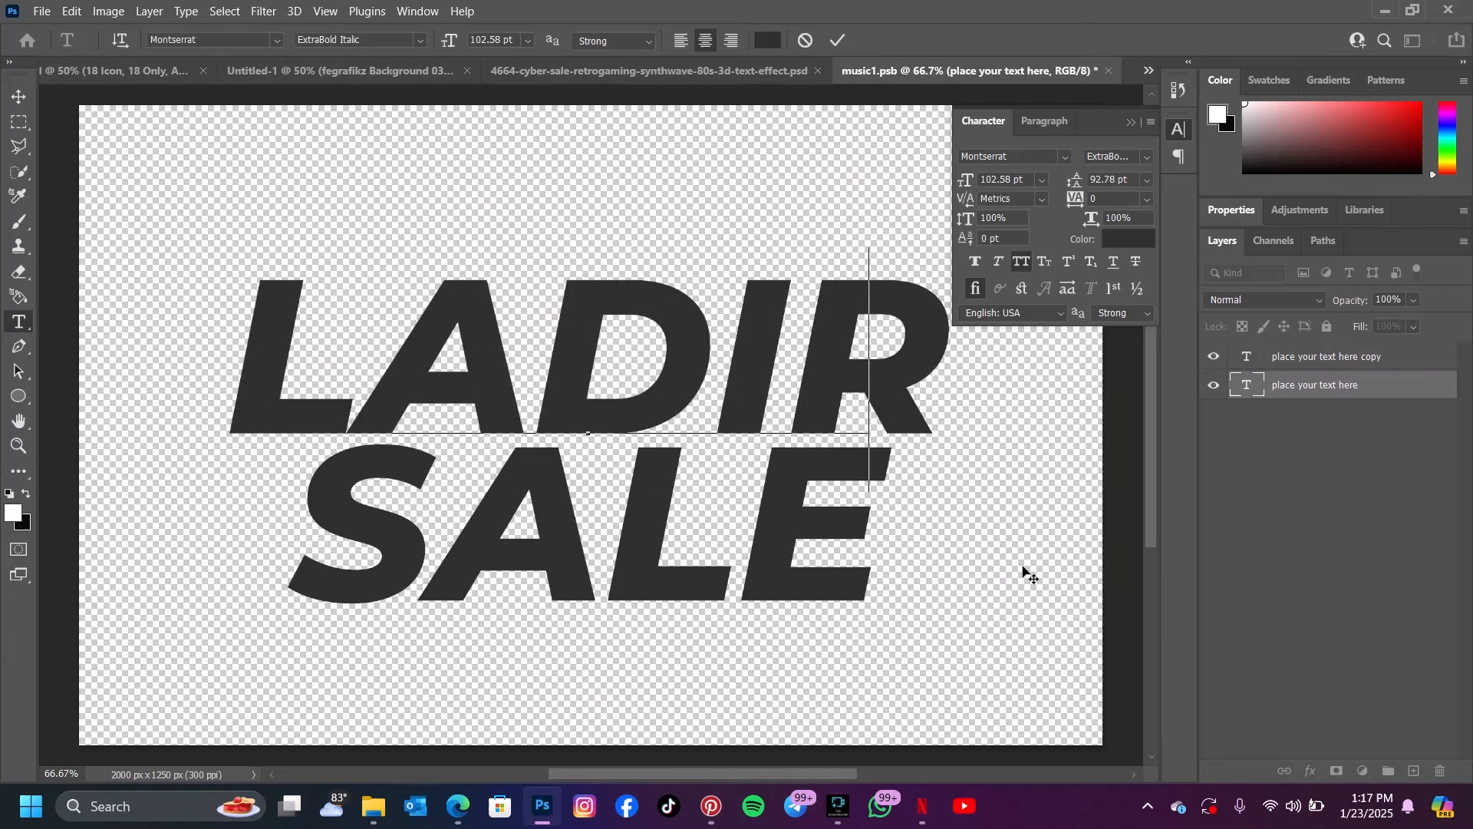
click(837, 40)
Replace the word SALE with NIGHT, save the smart object, and return to the cyber sale text effect document
double_click(461, 520)
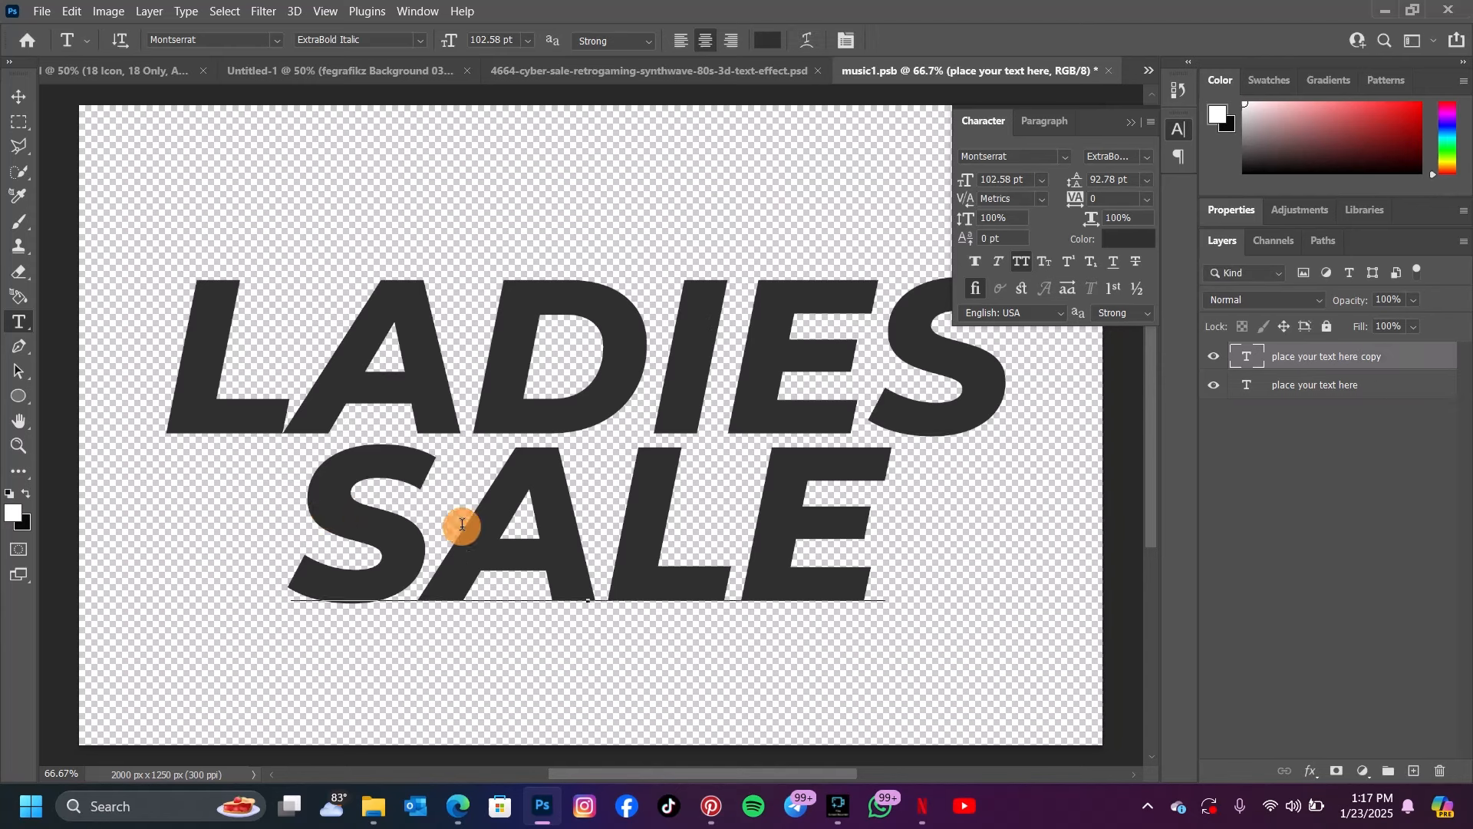
text(NIGHT)
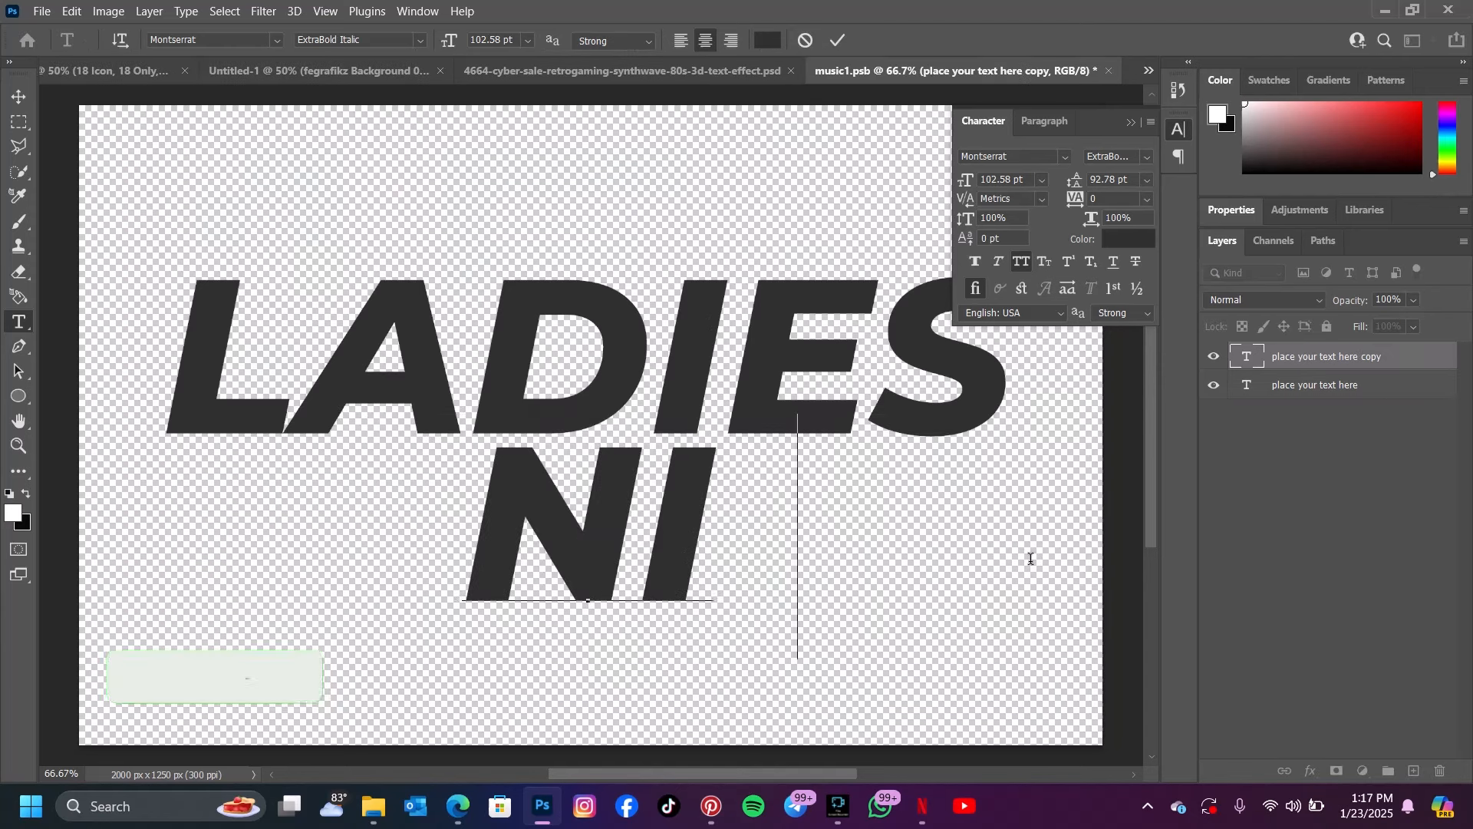
click(838, 42)
key(ctrl+s)
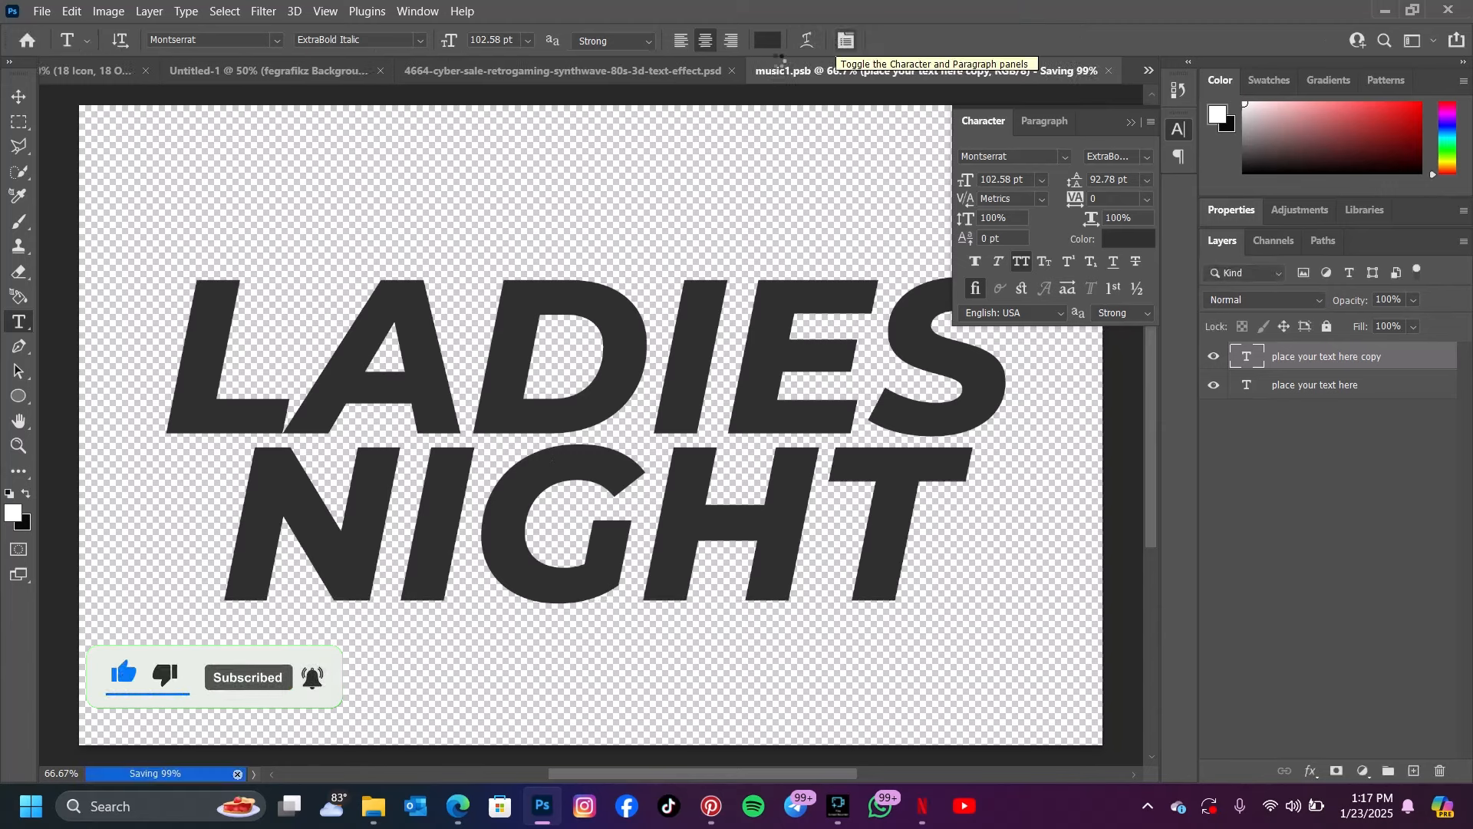
click(725, 72)
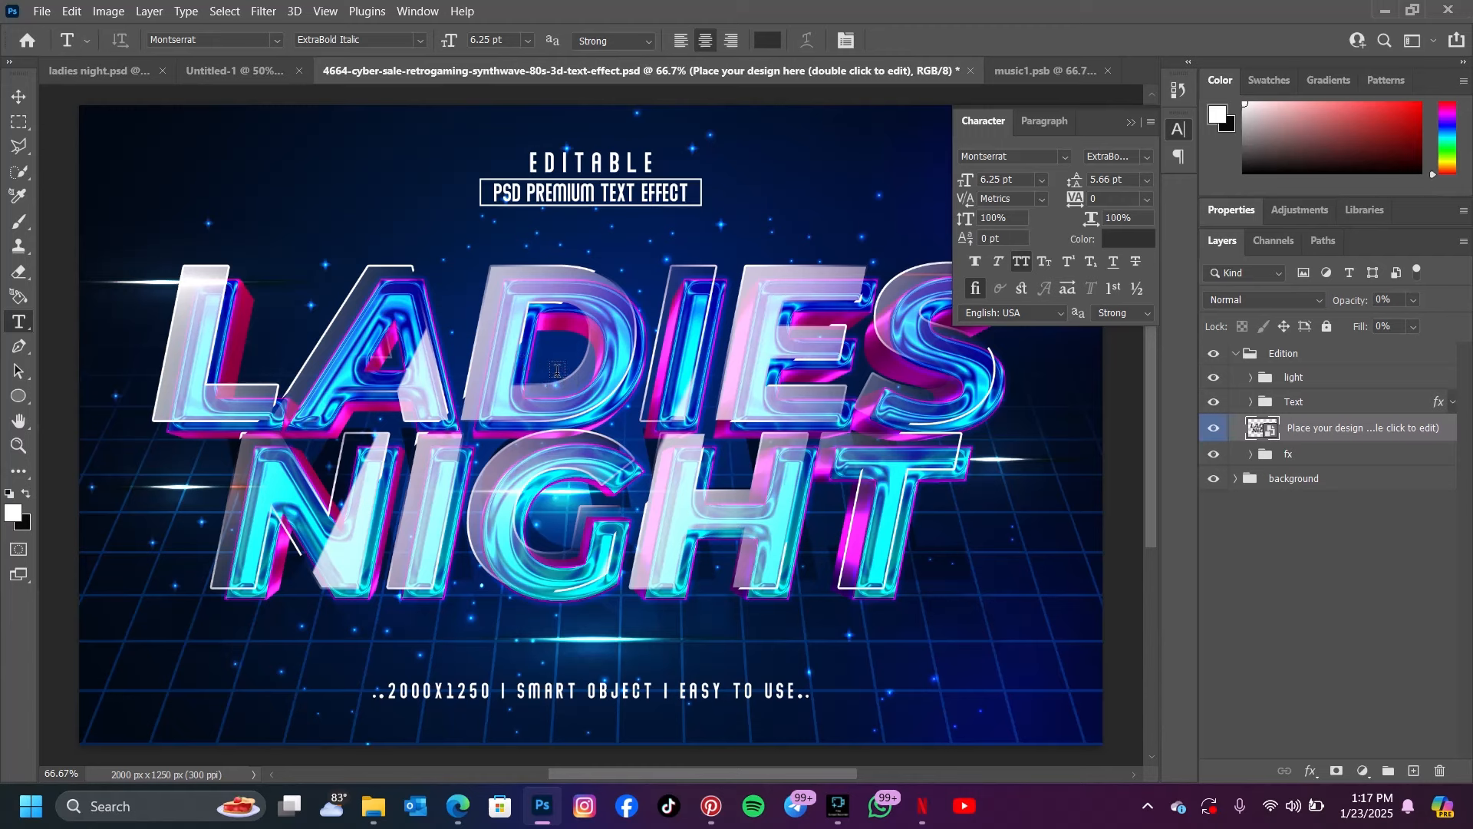
Check the fx group's visibility in the cyber sale text effect and convert the group to a smart object
click(1268, 458)
click(1217, 457)
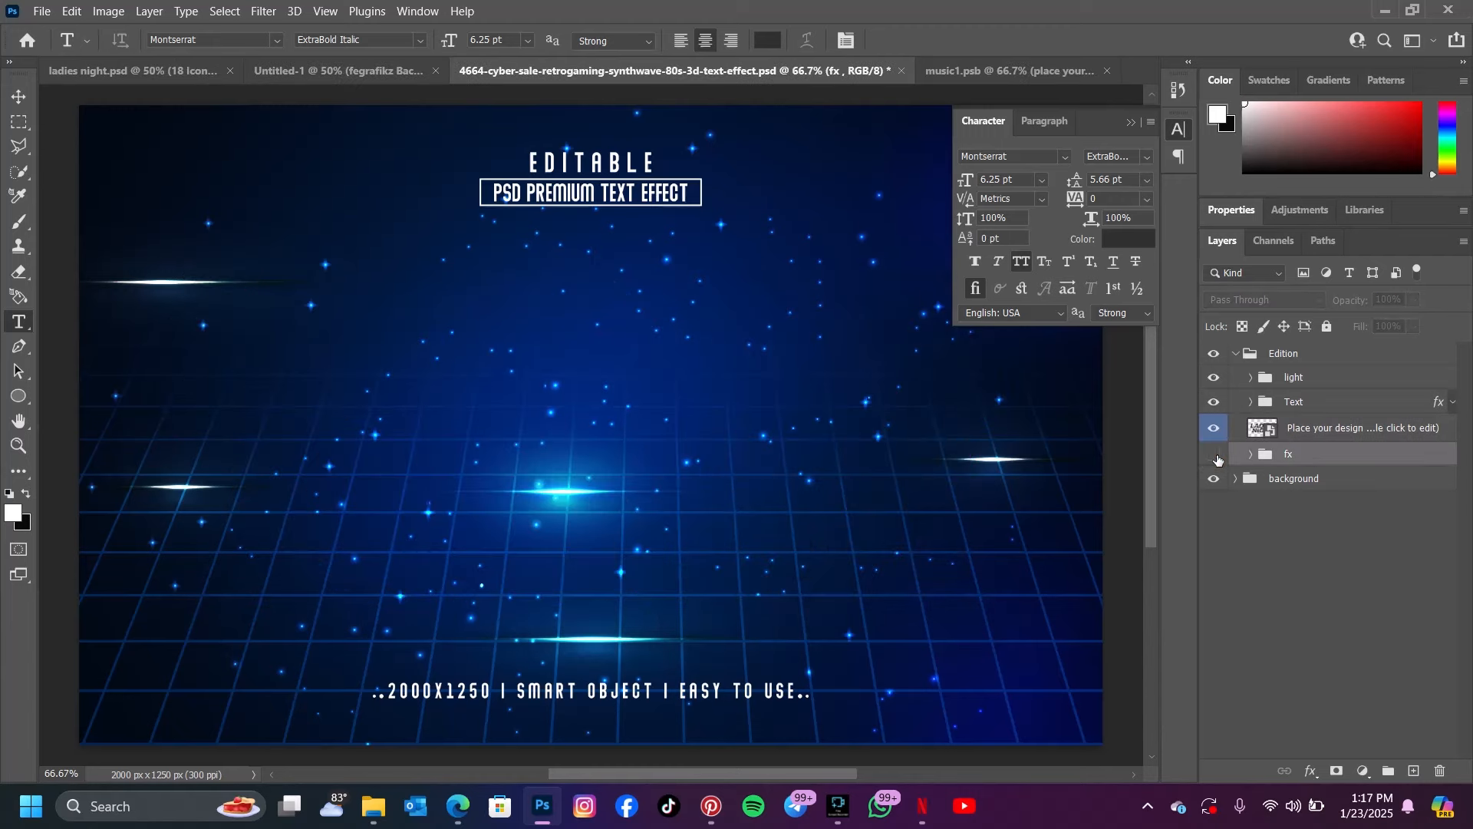
click(1216, 458)
click(1319, 459)
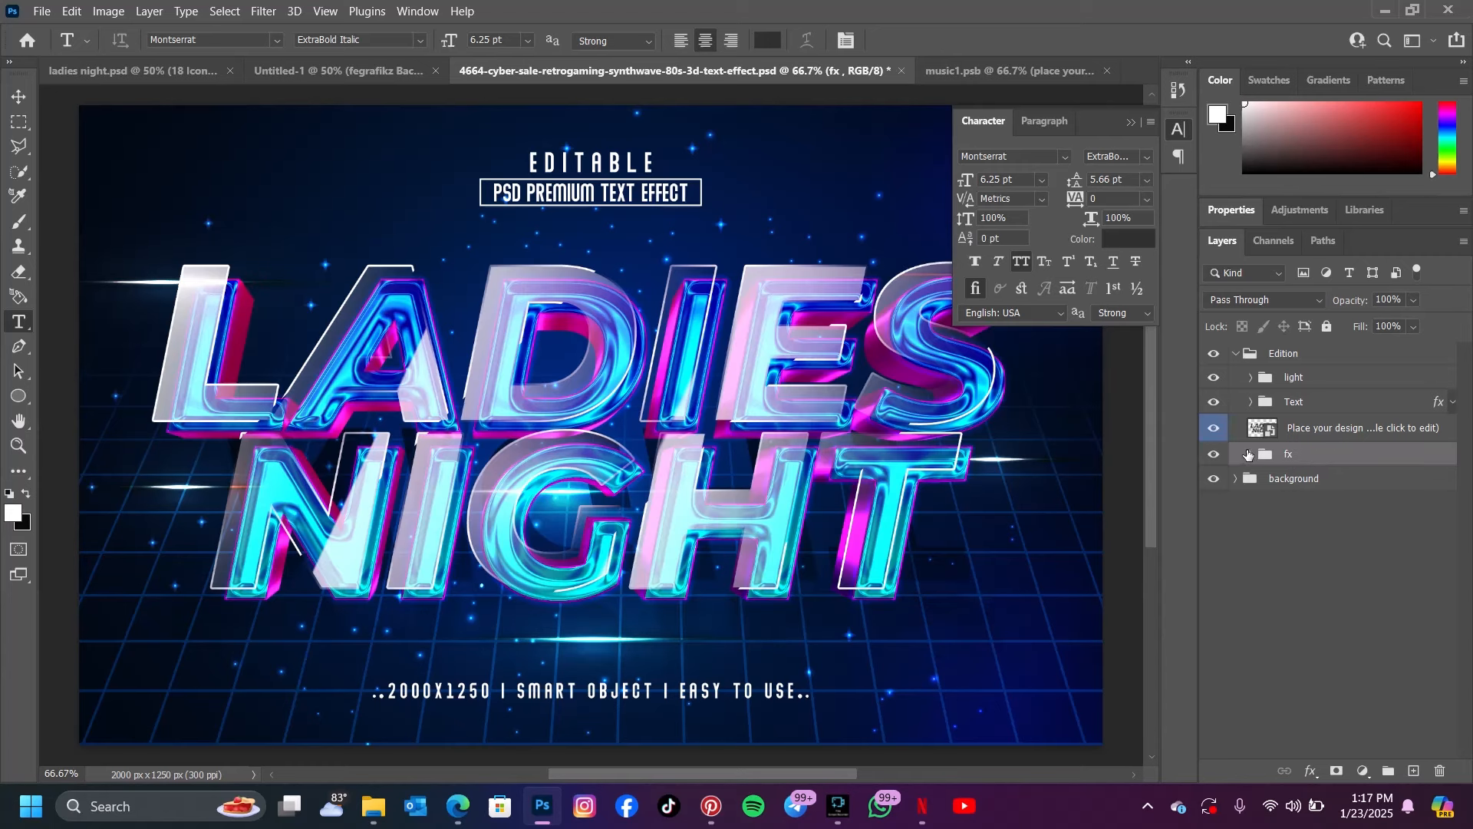
right_click(1277, 454)
click(1353, 258)
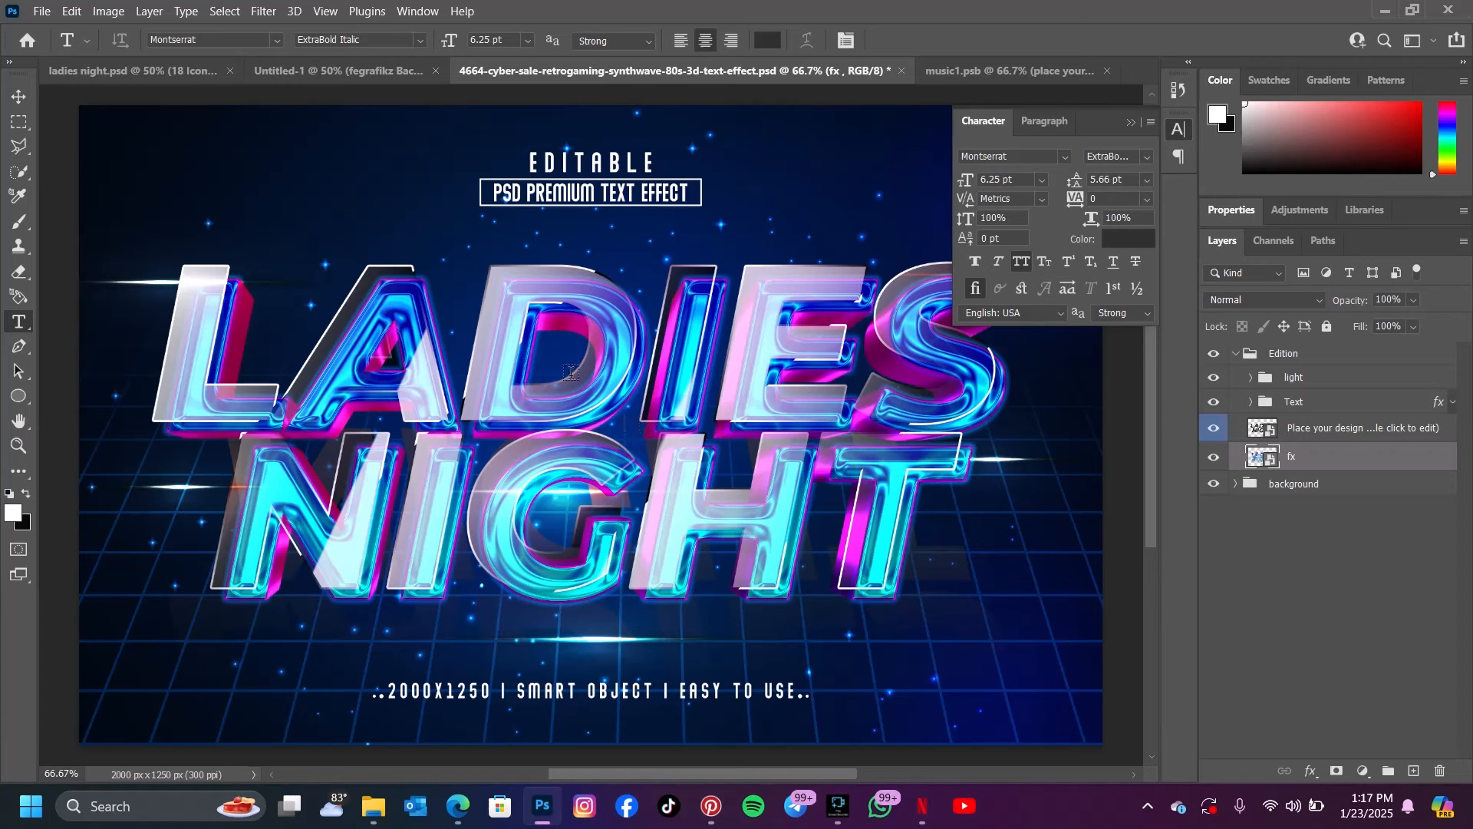
Hide the light, Text and placeholder design layers, and copy the fx smart object into the Untitled-1 flyer
click(20, 97)
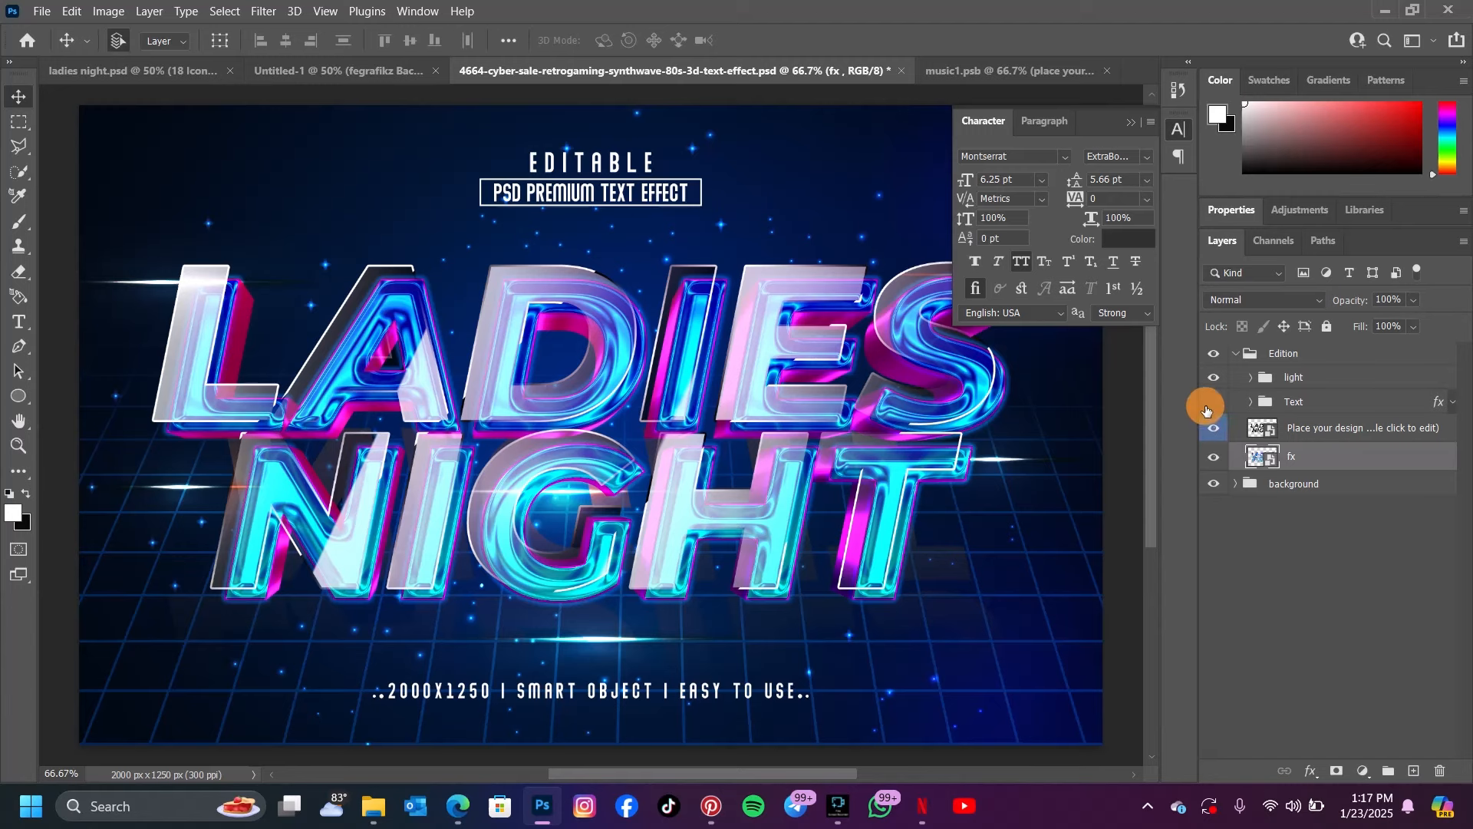
drag(1213, 401, 1213, 376)
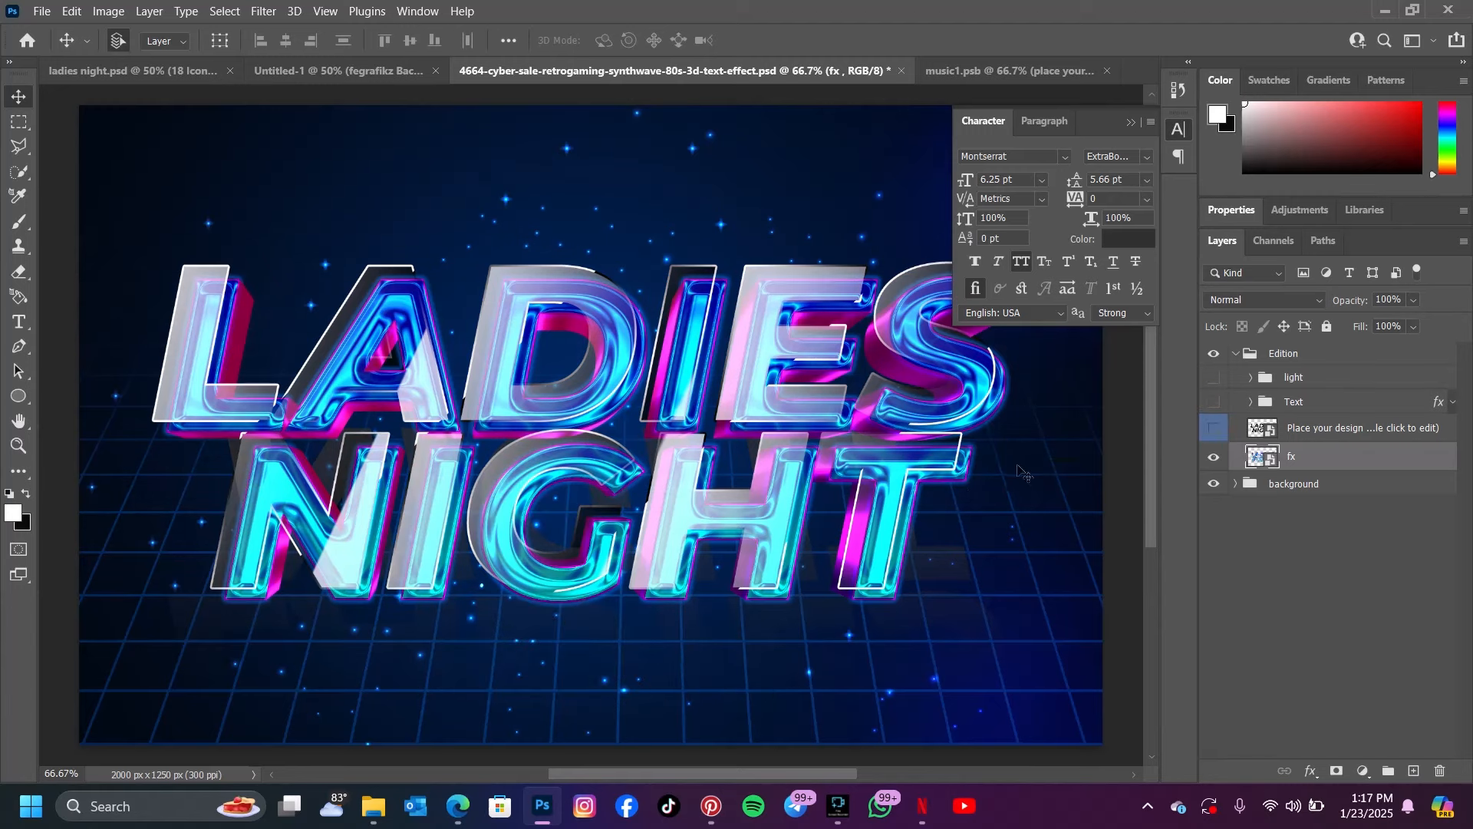
drag(864, 508, 572, 574)
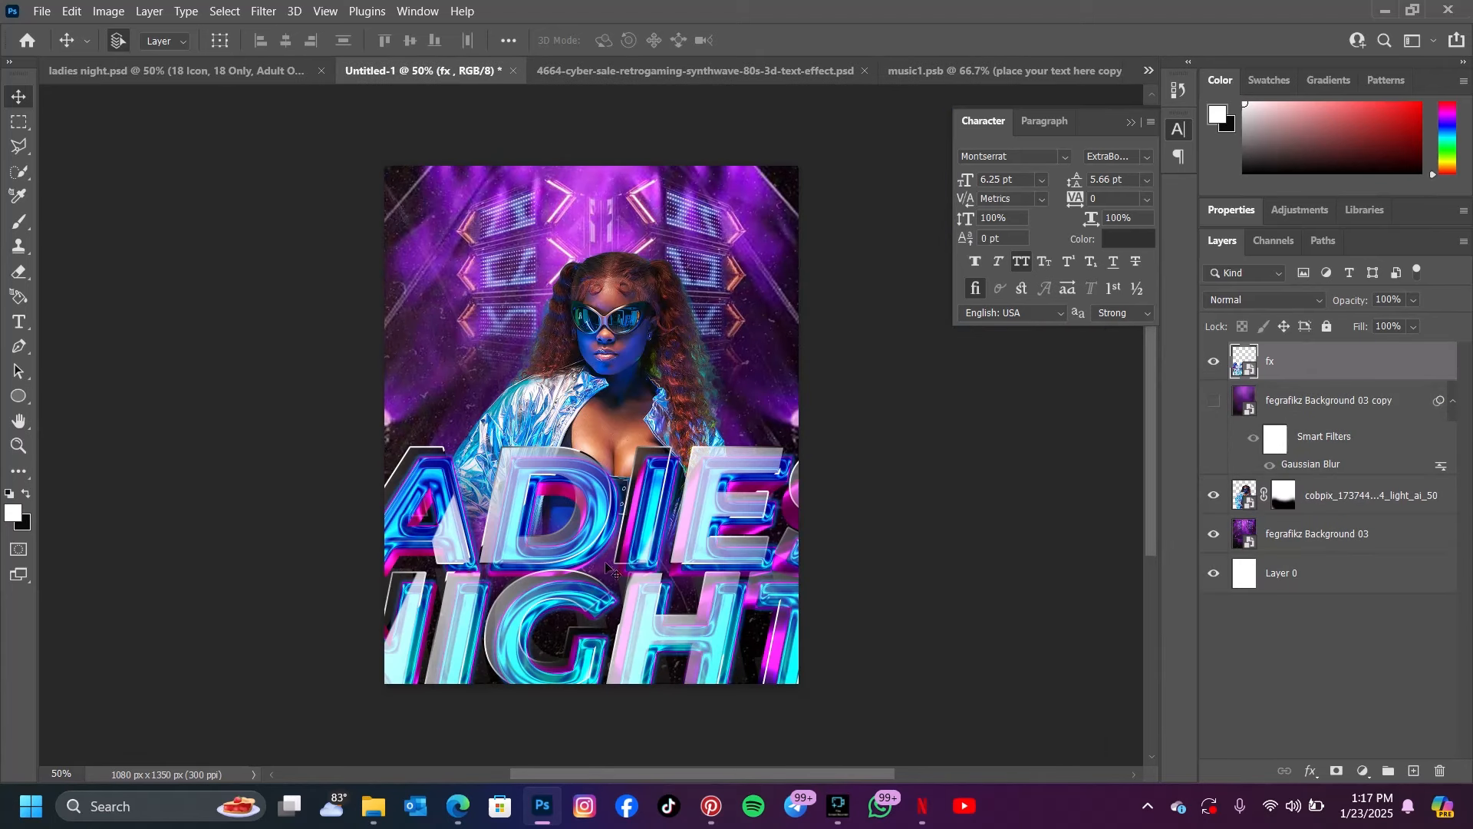
Scale the LADIES NIGHT title to about 51.67% and place it across the model's lower torso
key(ctrl+t)
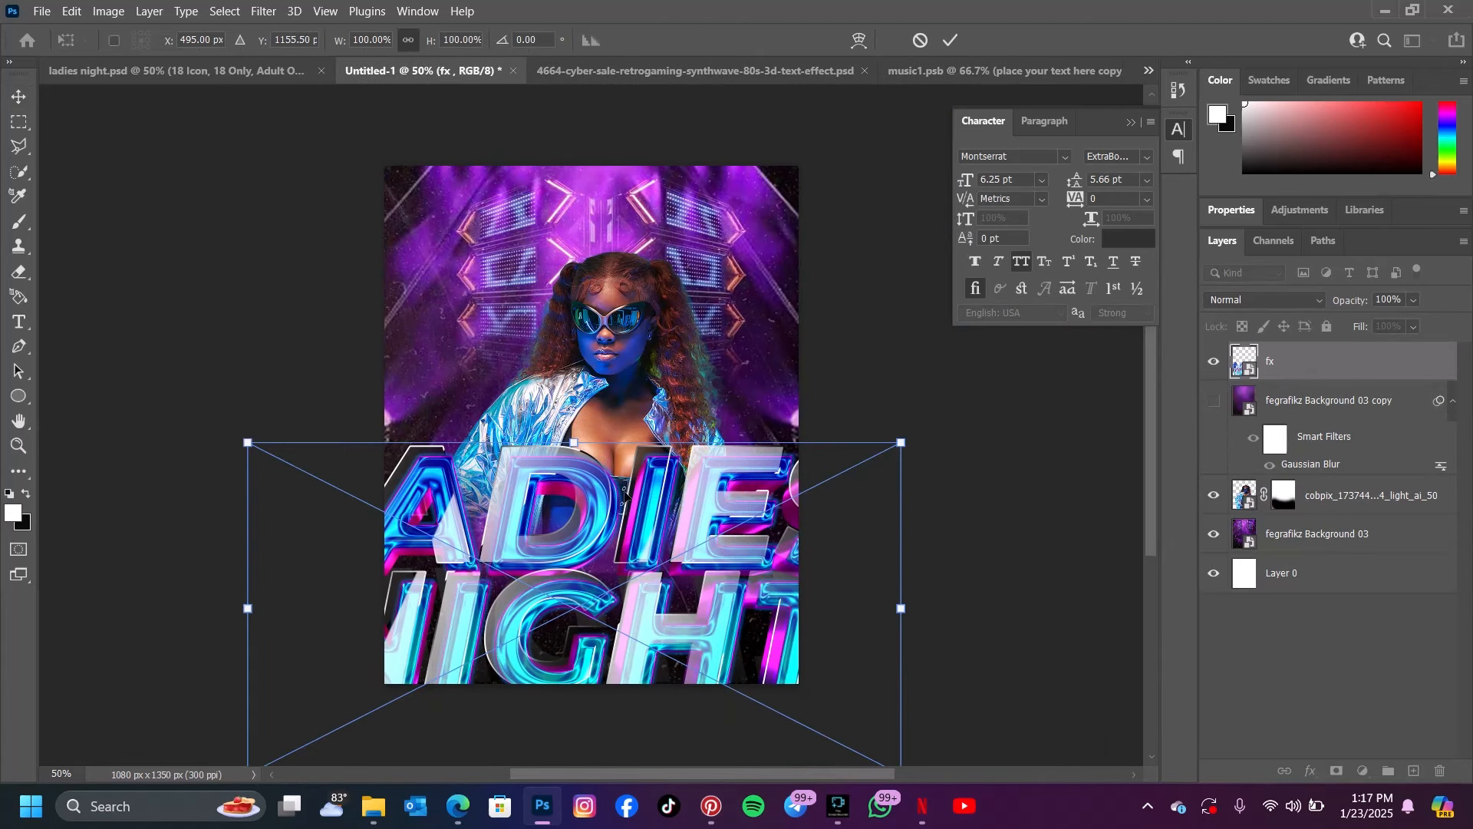
drag(575, 444, 576, 617)
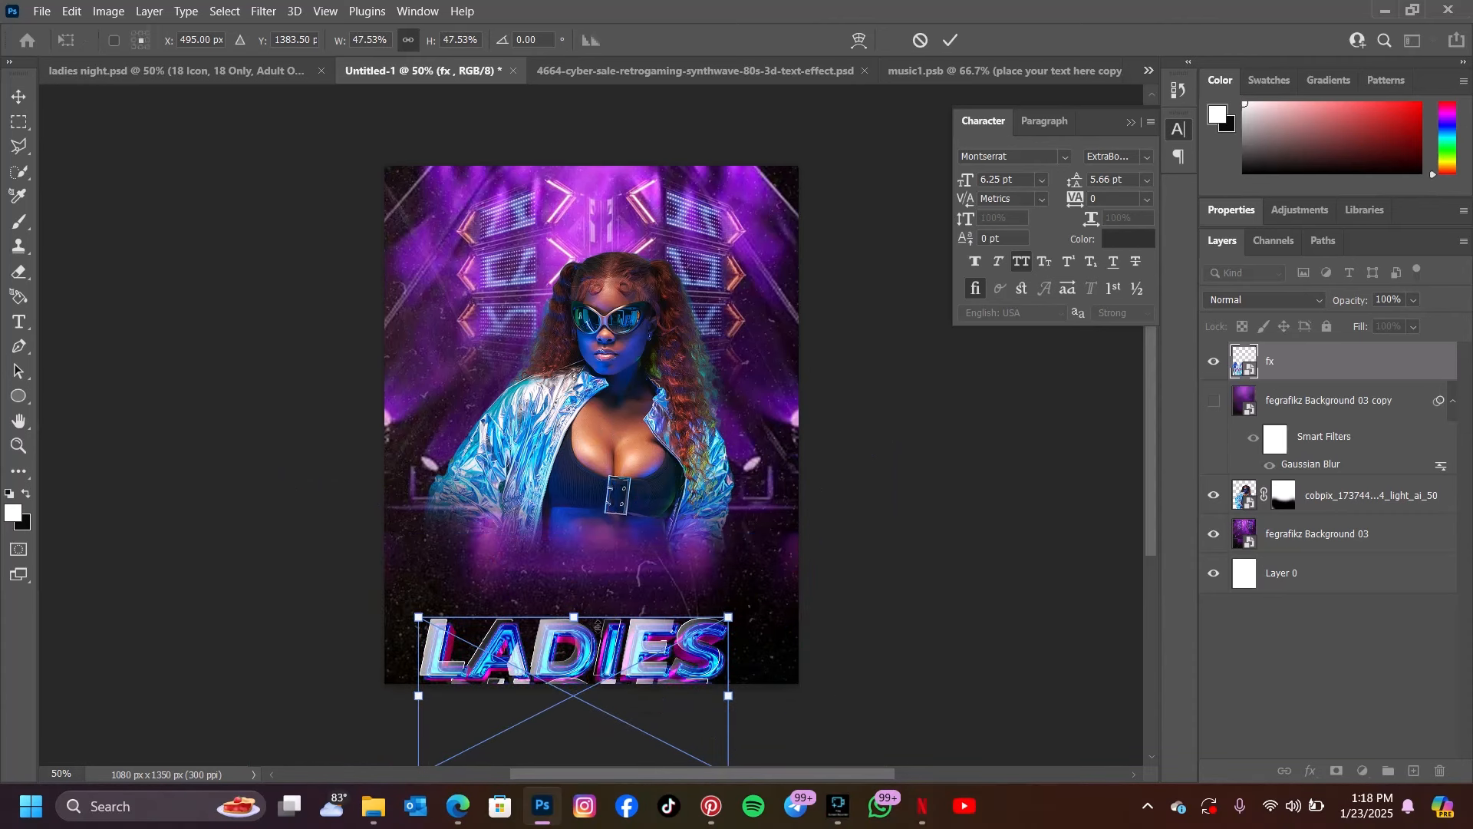
click(606, 677)
drag(606, 677, 623, 529)
drag(591, 628, 596, 650)
drag(652, 533, 651, 543)
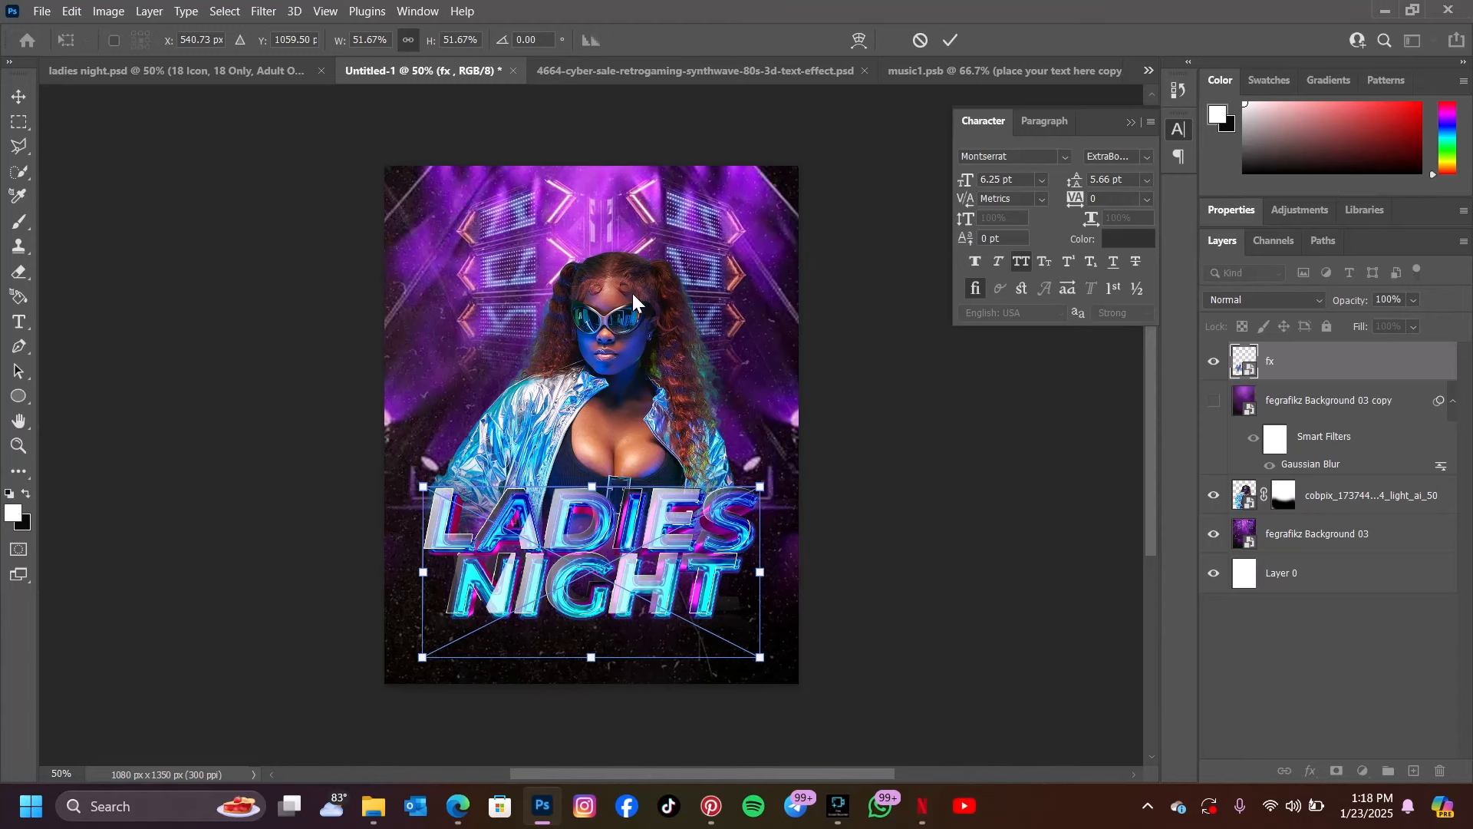
click(951, 40)
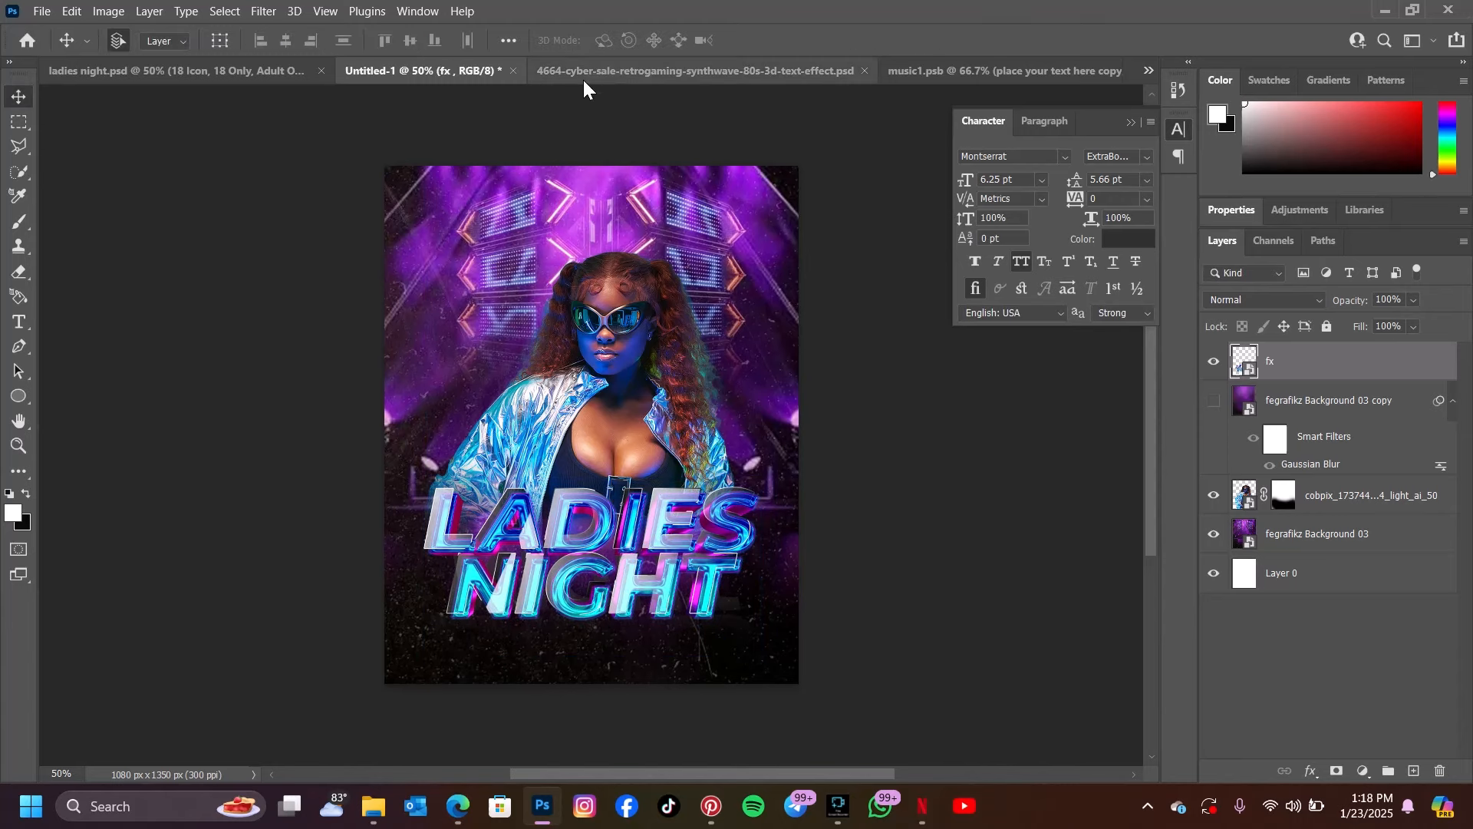
Copy the light flare layer from ladies night.psd into Untitled-1 and align its streaks across the LADIES NIGHT title
click(142, 69)
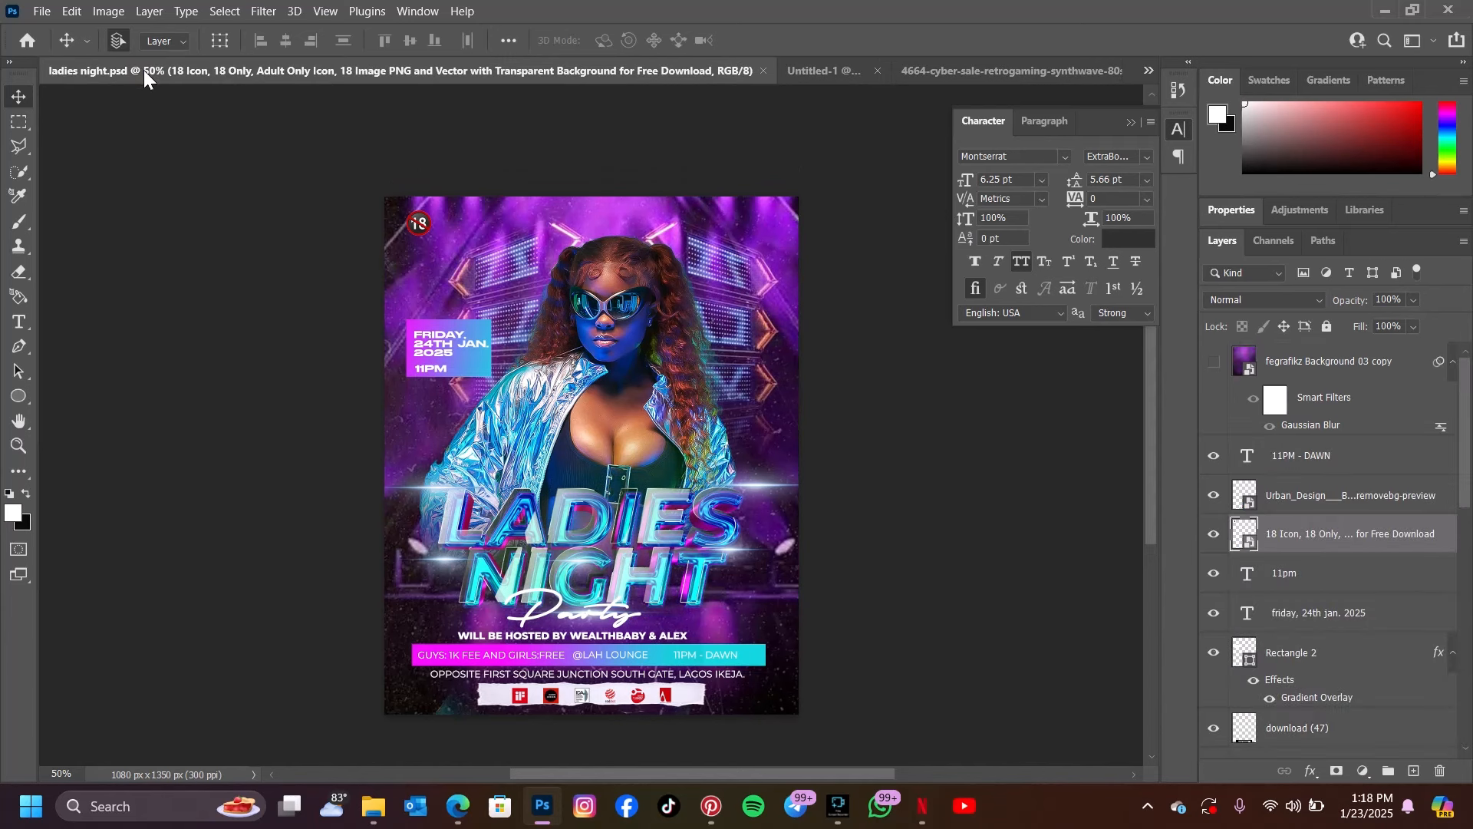
click(428, 491)
mouse_move(432, 490)
mouse_down()
mouse_move(460, 132)
mouse_move(832, 66)
mouse_move(706, 237)
mouse_move(519, 572)
mouse_move(531, 569)
mouse_up()
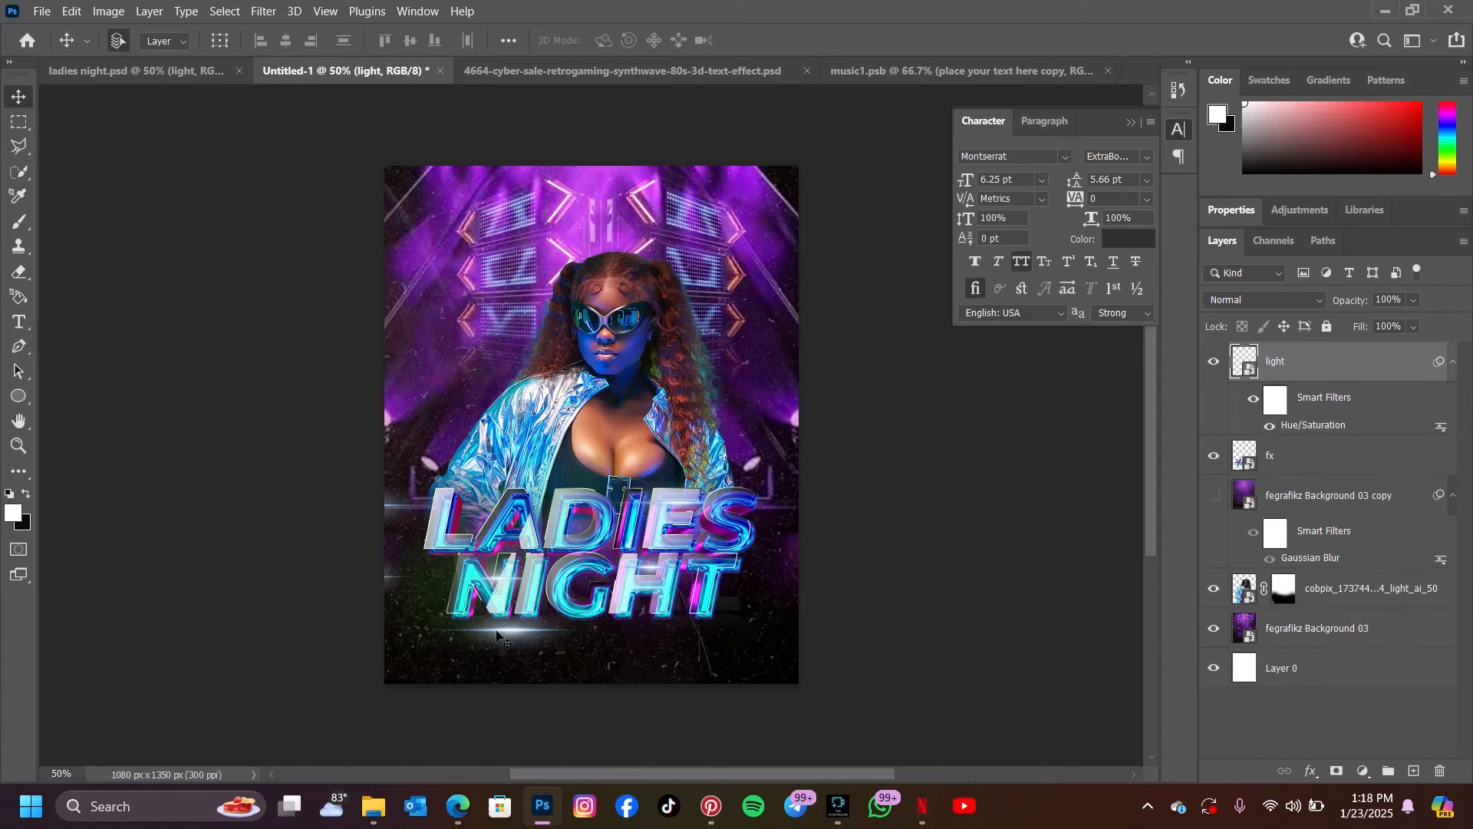
drag(499, 632, 575, 628)
Preview the light group in the cyber sale text effect document, and return to the Untitled-1 flyer
click(622, 70)
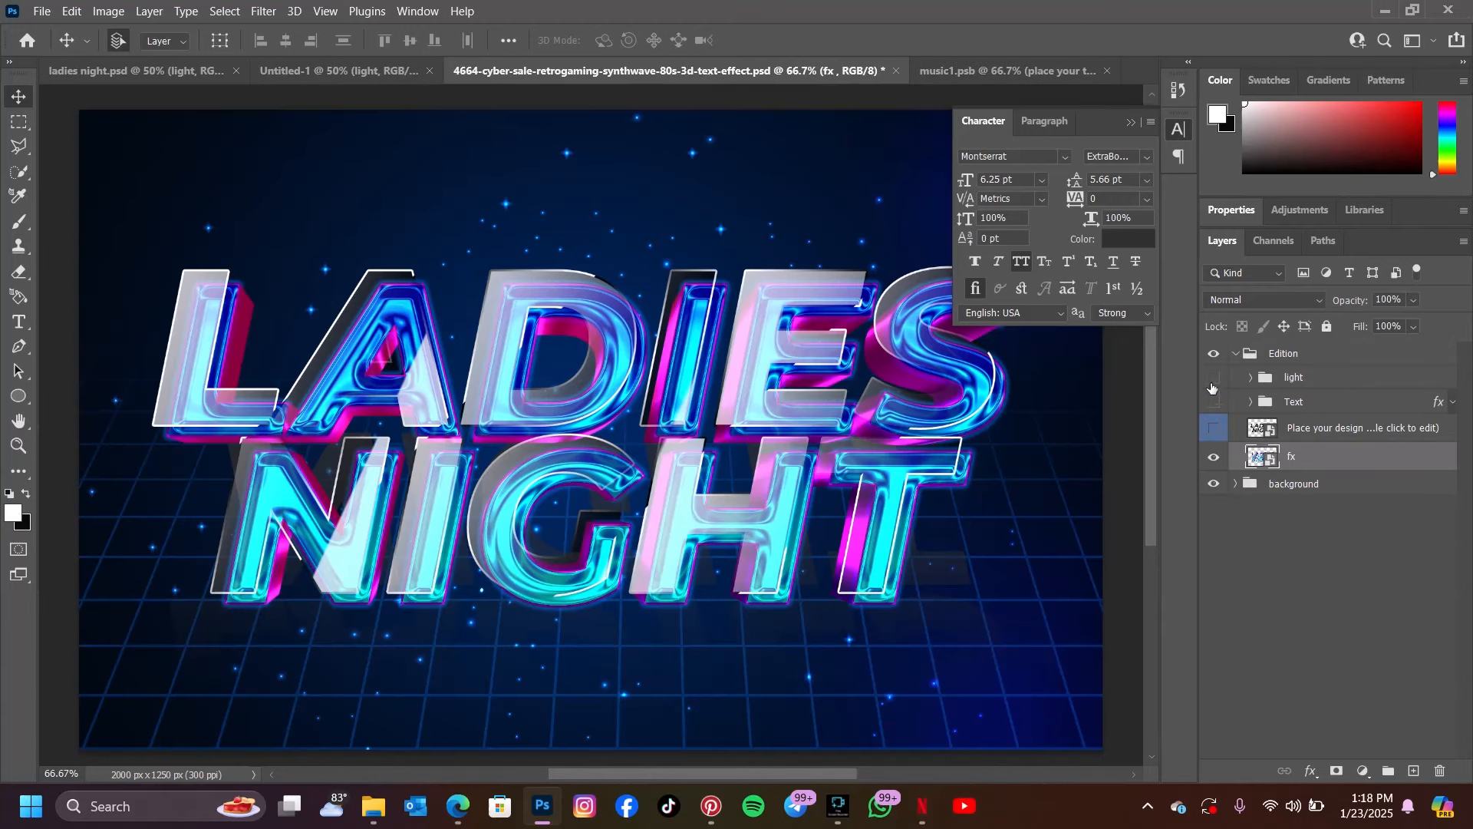
click(1213, 378)
click(1213, 378)
click(313, 75)
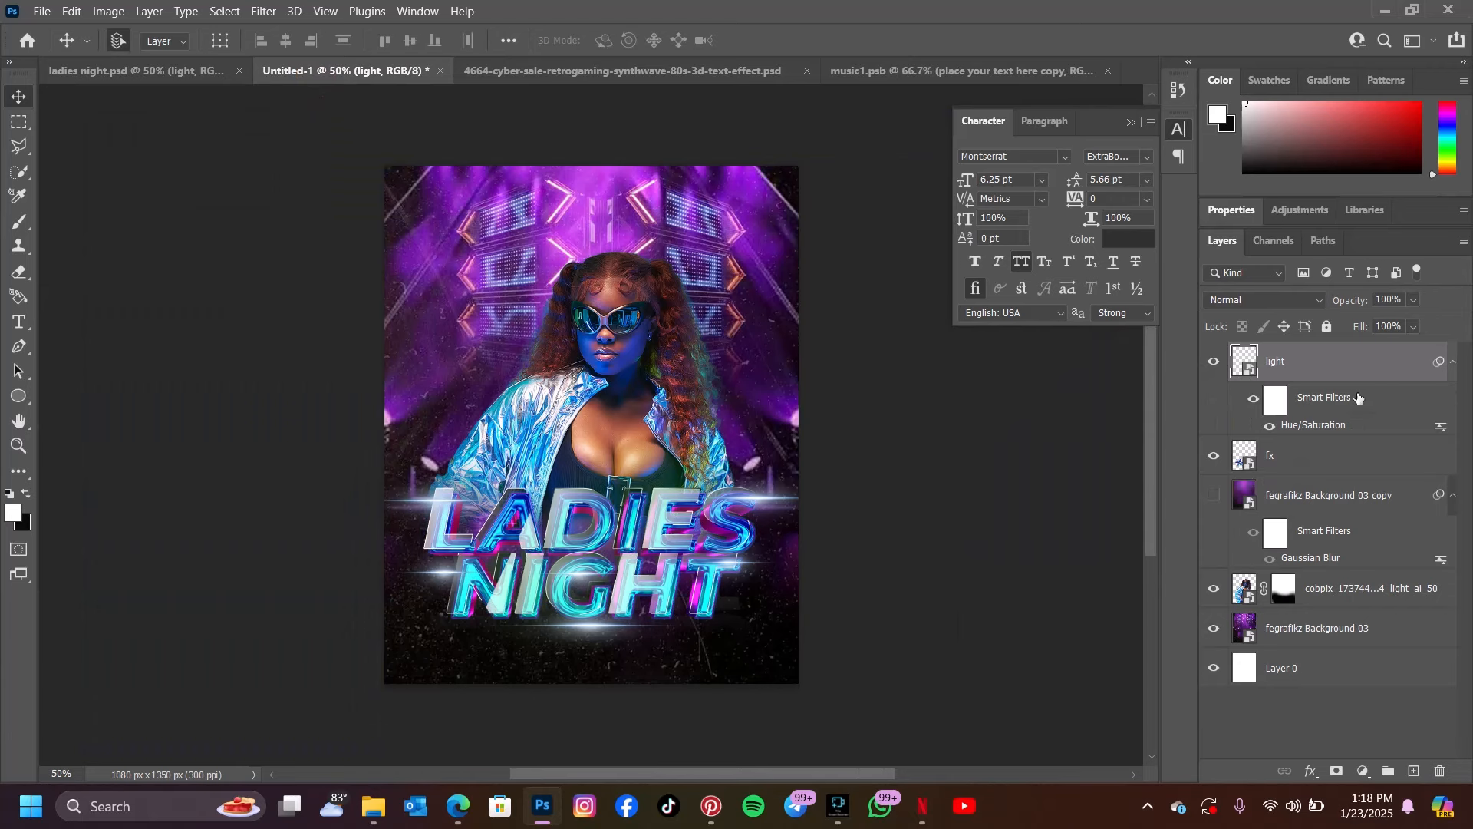
Reorder the layers so light sits beneath fx and the background copy is on top, and preview the copy on and off
drag(1355, 360, 1364, 469)
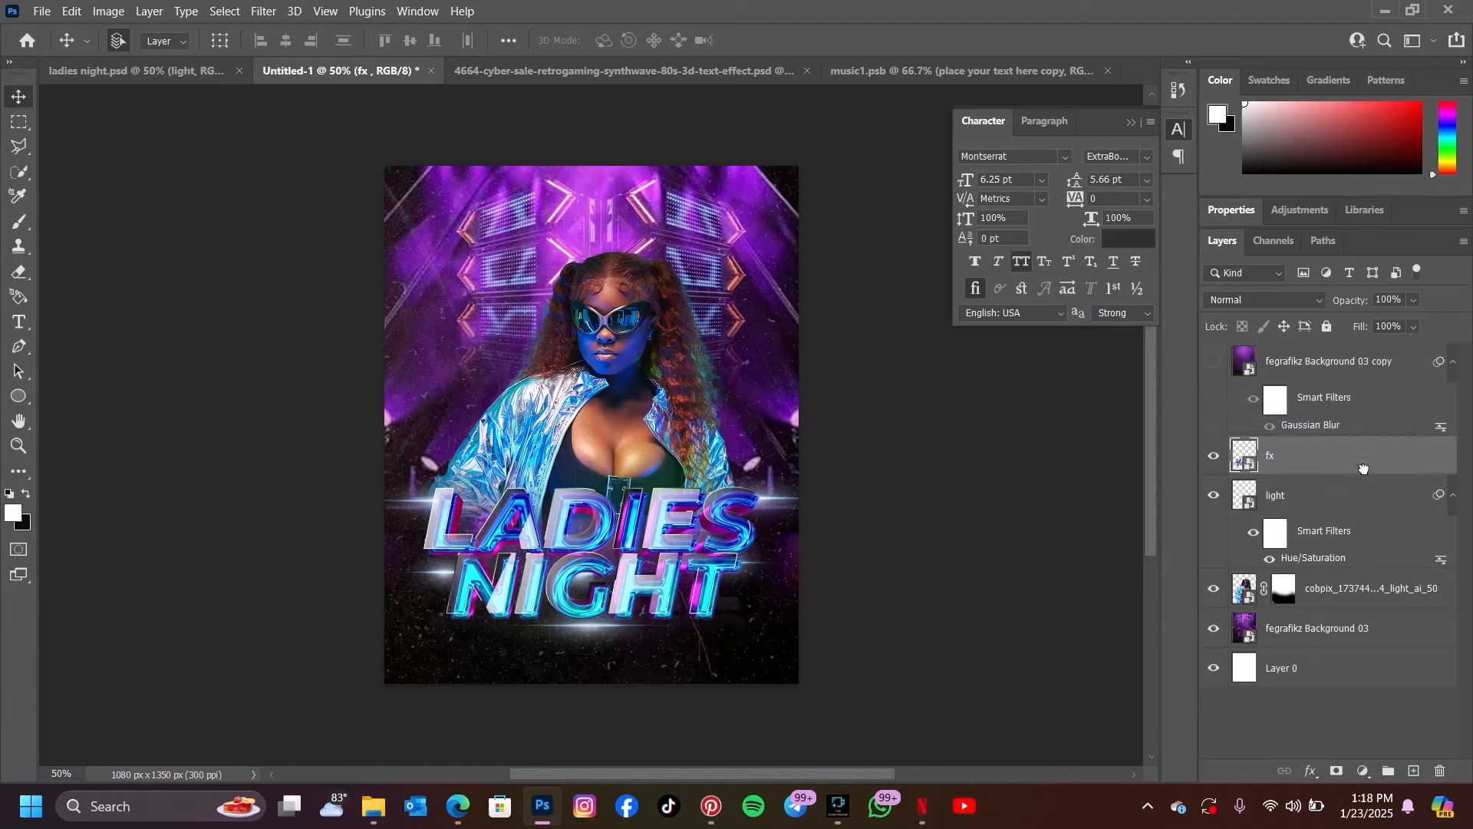
click(1221, 364)
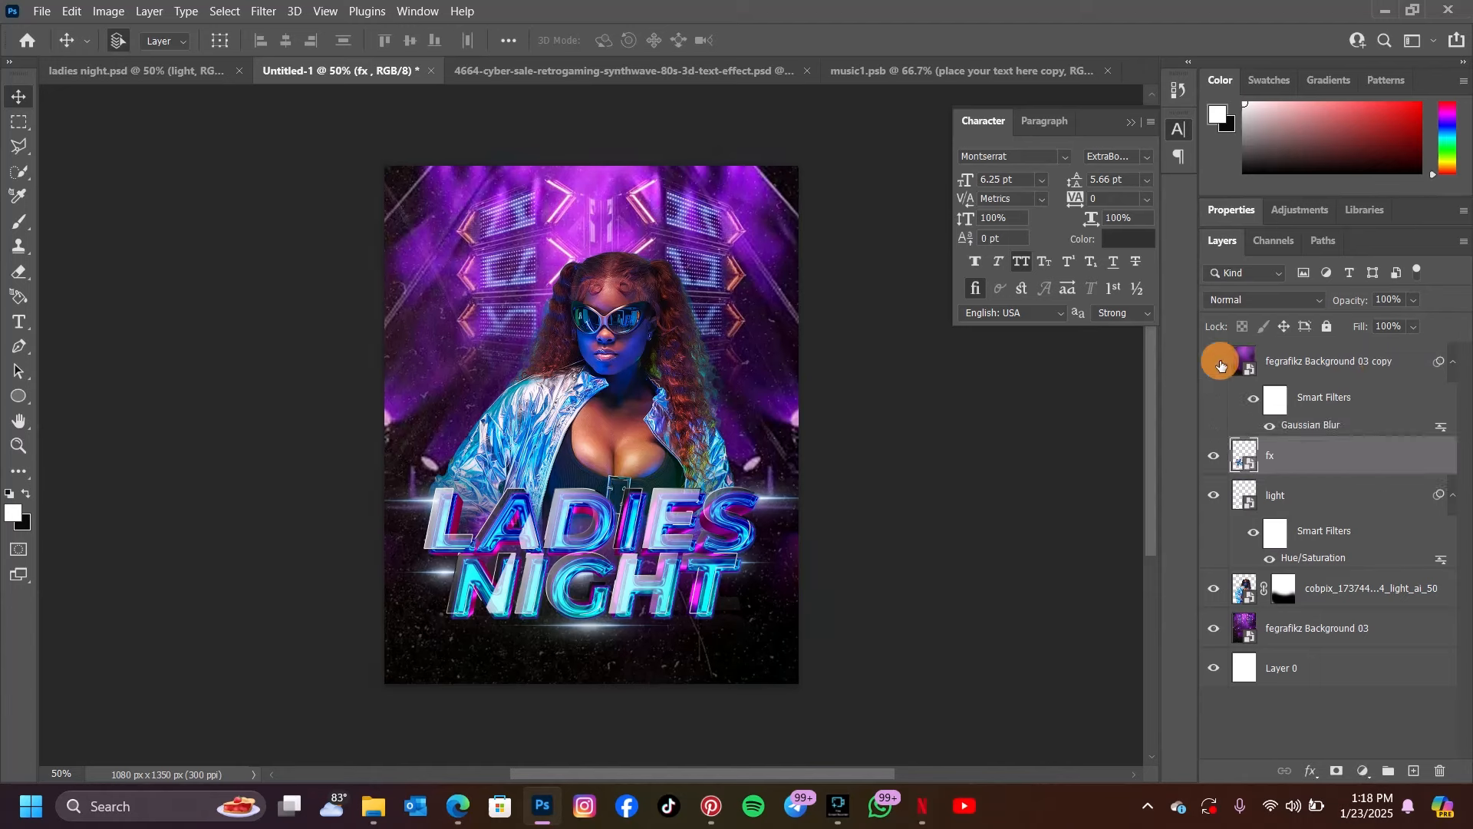
click(1220, 364)
click(1220, 364)
click(1221, 364)
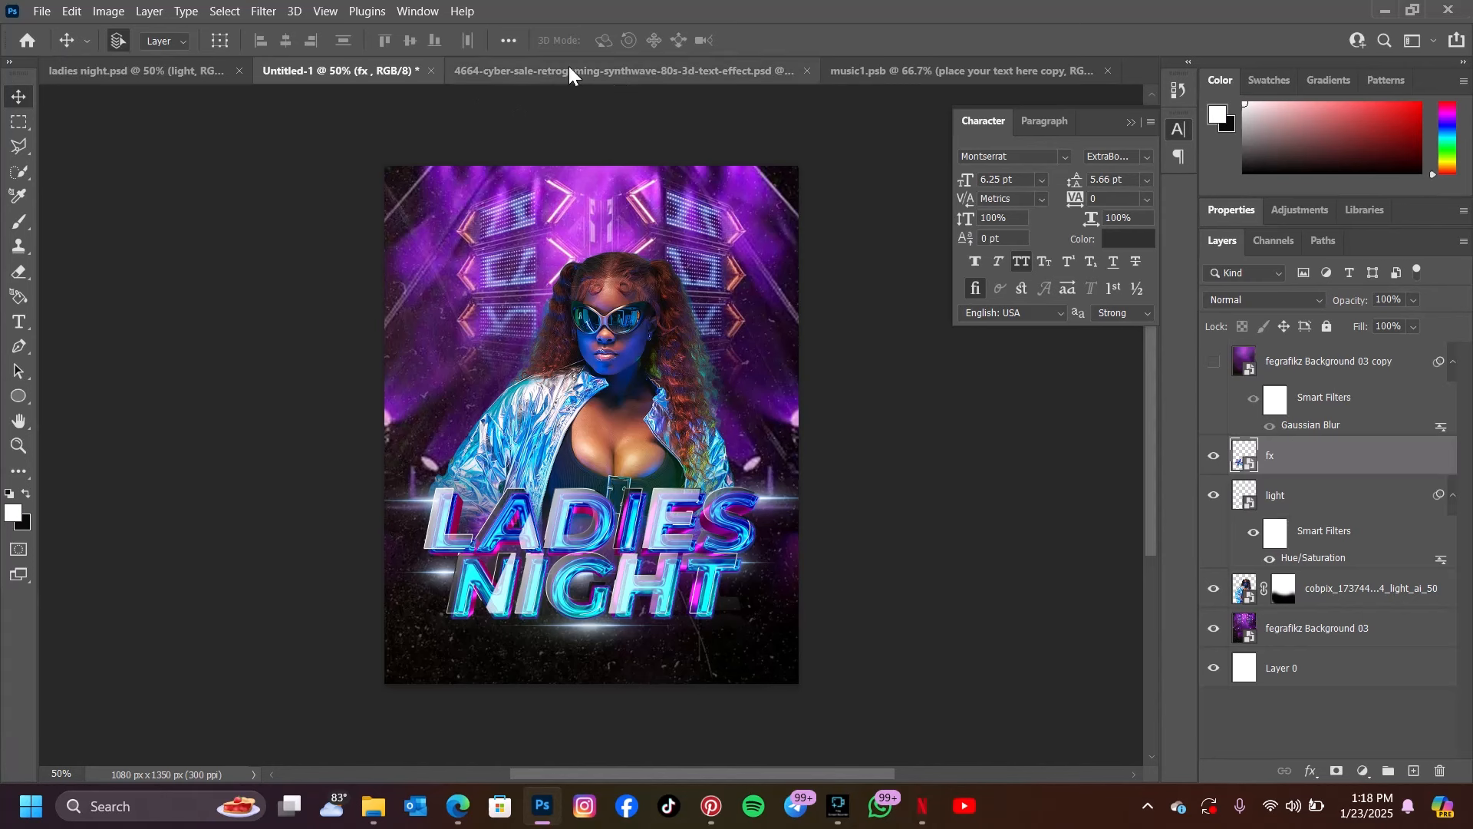
Copy the hosted-by text line from ladies night.psd into Untitled-1, below the LADIES NIGHT title
click(111, 69)
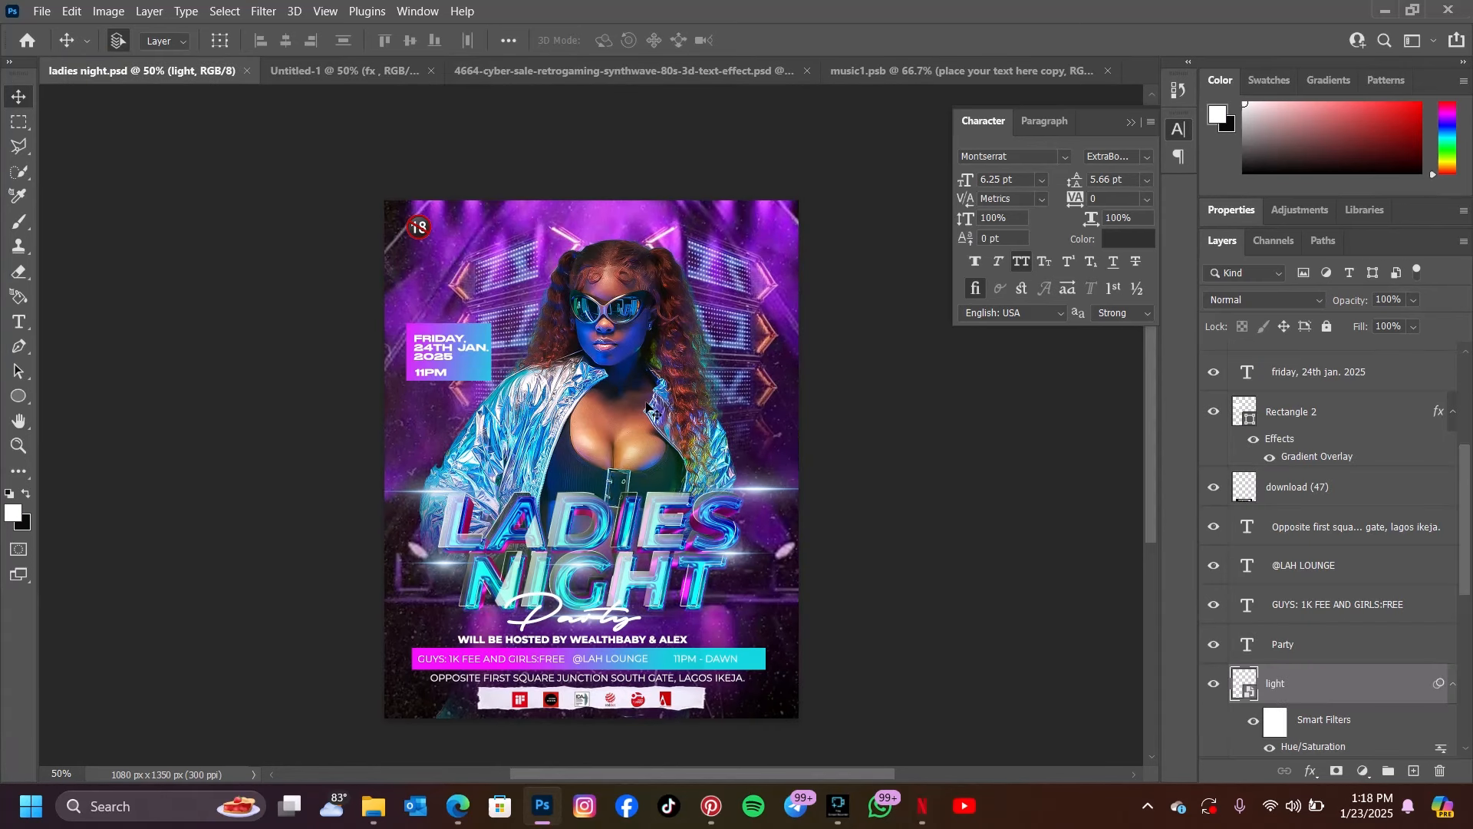
click(639, 643)
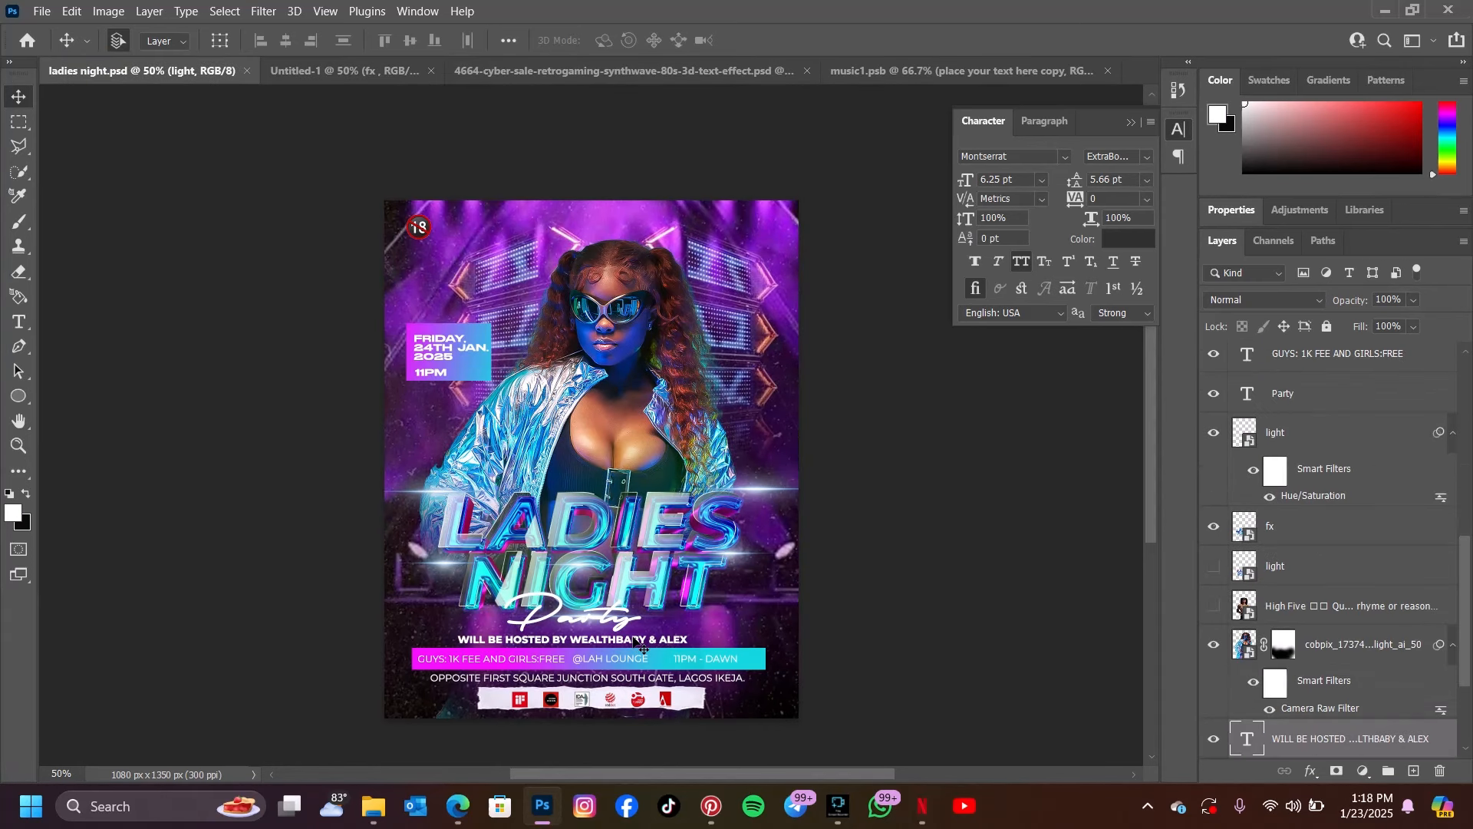
click(636, 643)
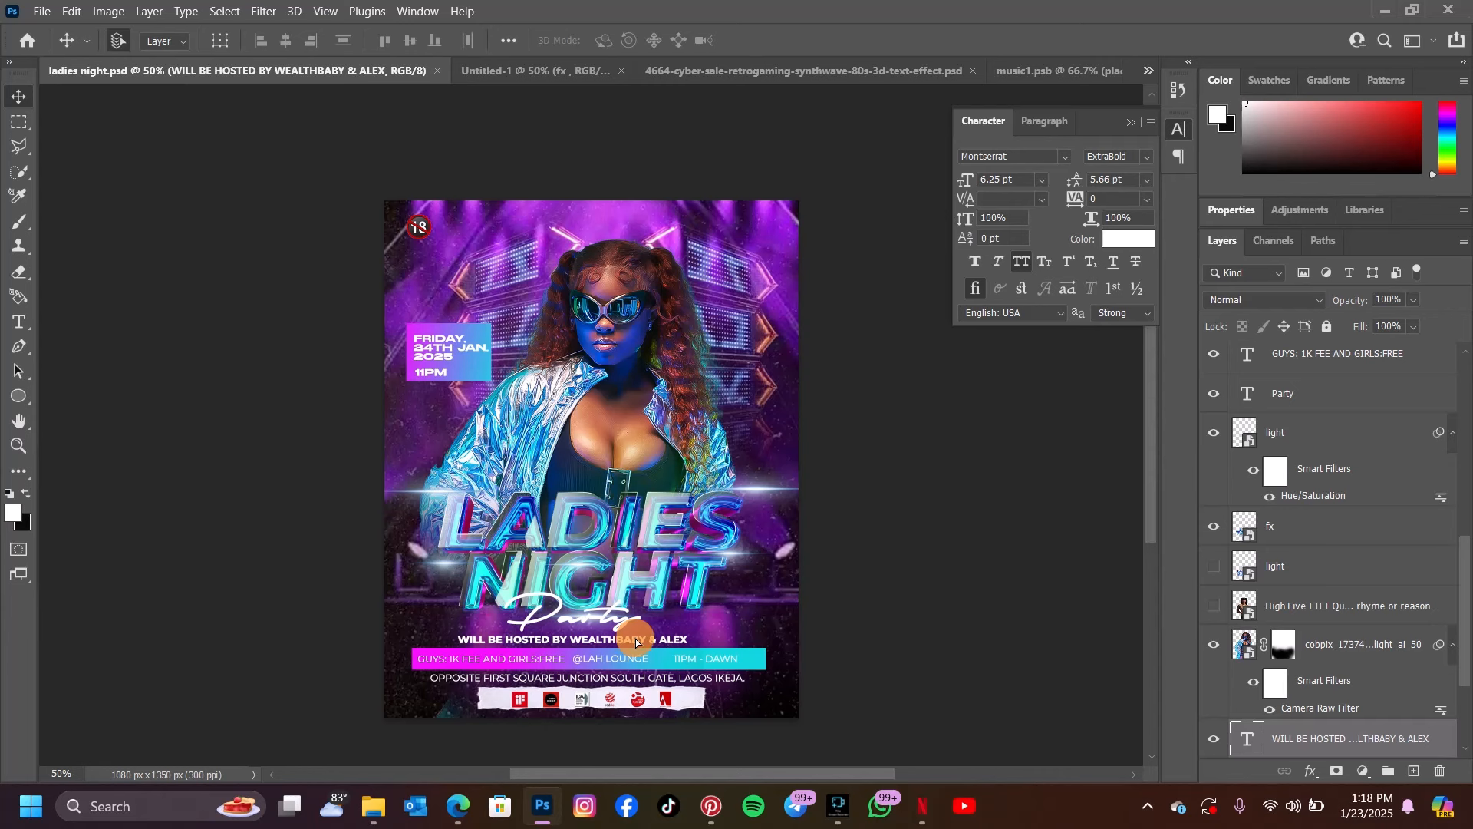
click(589, 71)
click(568, 651)
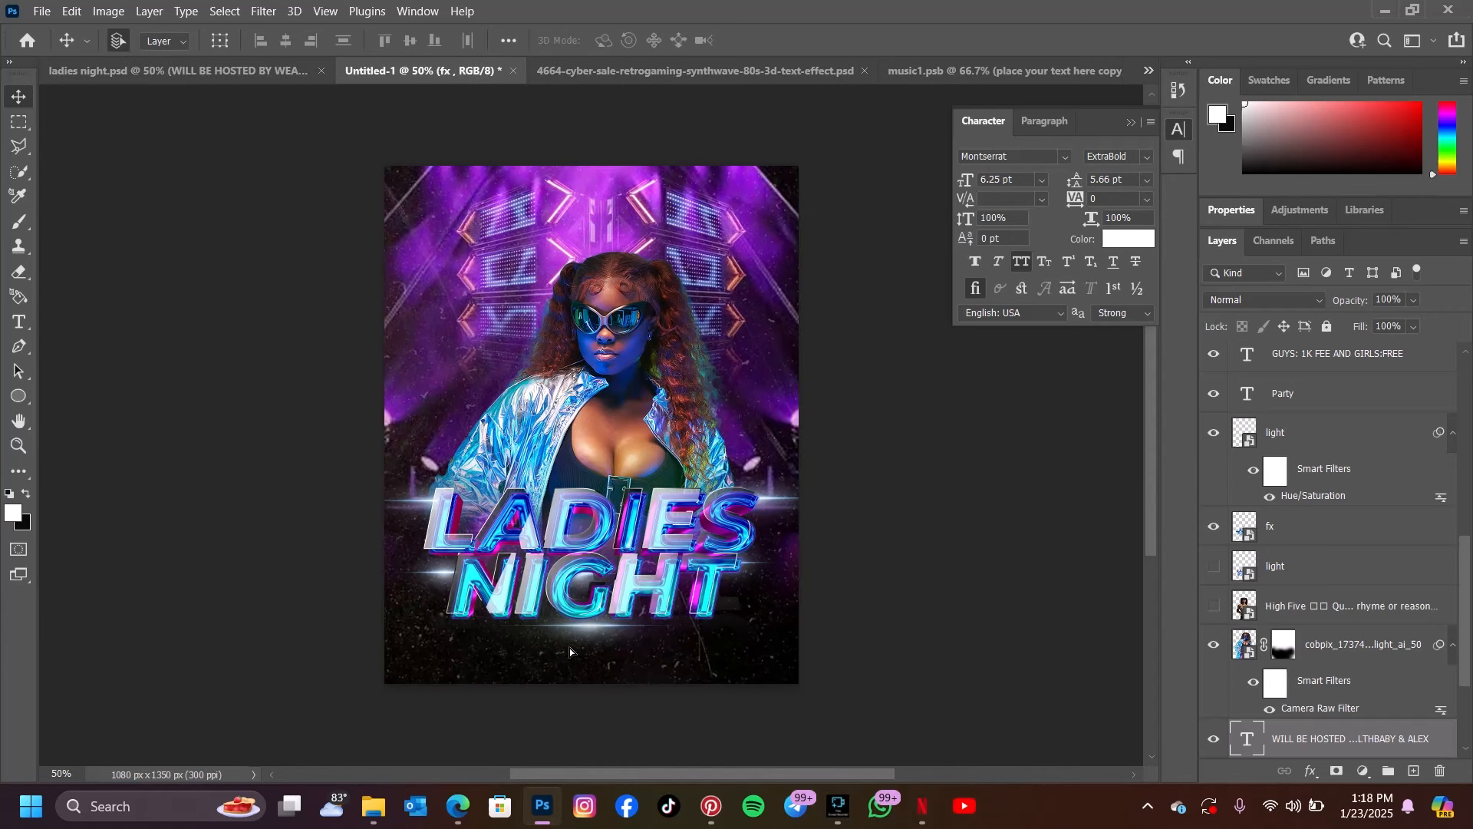
drag(589, 653, 598, 642)
Move the LADIES NIGHT title and its light flares slightly up, and place the hosted-by line directly beneath the title
drag(600, 547, 601, 527)
mouse_move(409, 506)
mouse_down()
mouse_move(408, 484)
mouse_move(423, 484)
mouse_move(405, 482)
mouse_up()
drag(612, 607, 642, 610)
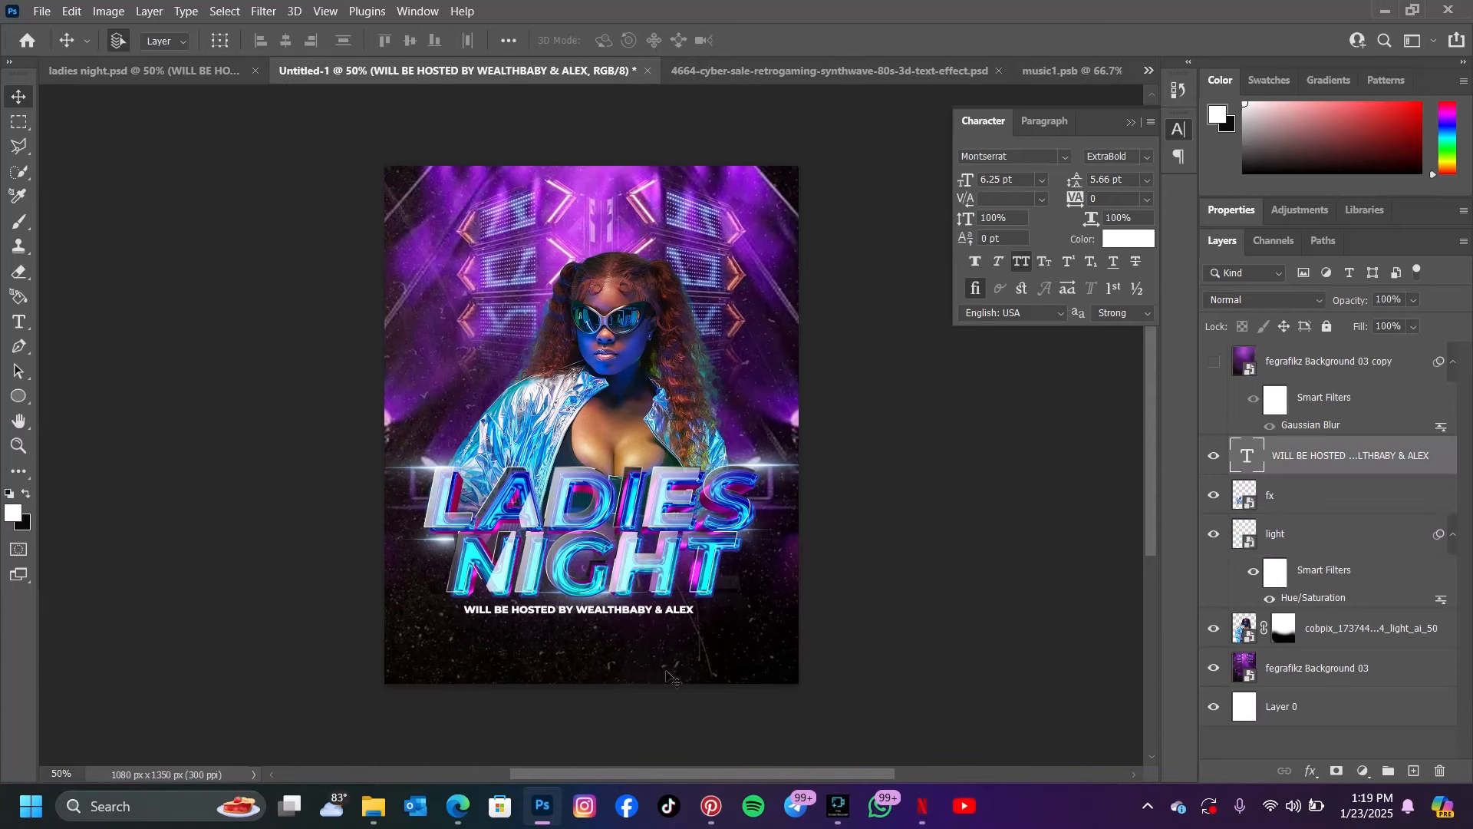
Combine the download (47) paper strip and the logo row layer in ladies night.psd into one smart object
click(200, 74)
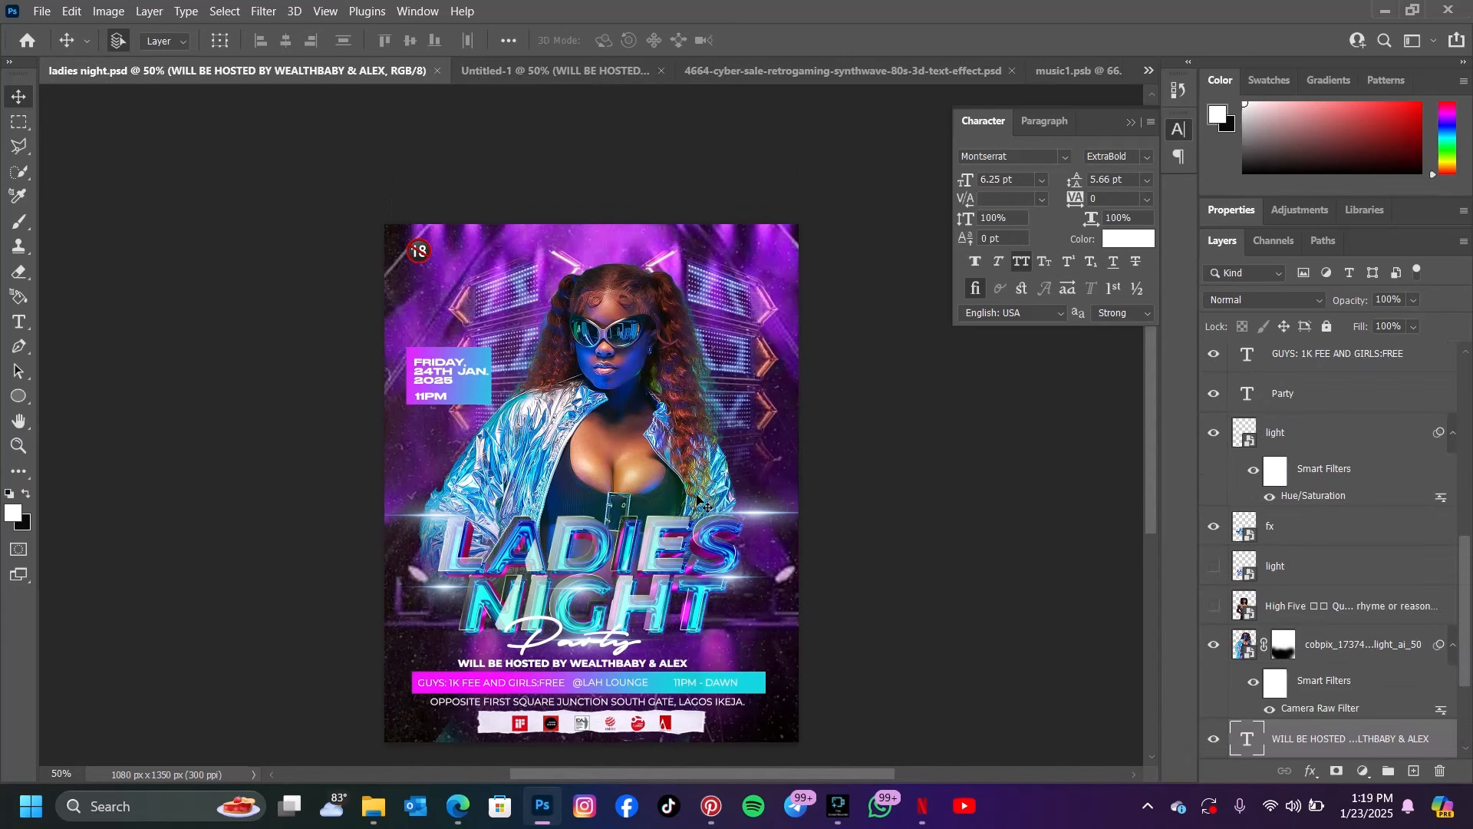
drag(634, 728, 695, 392)
drag(762, 429, 637, 727)
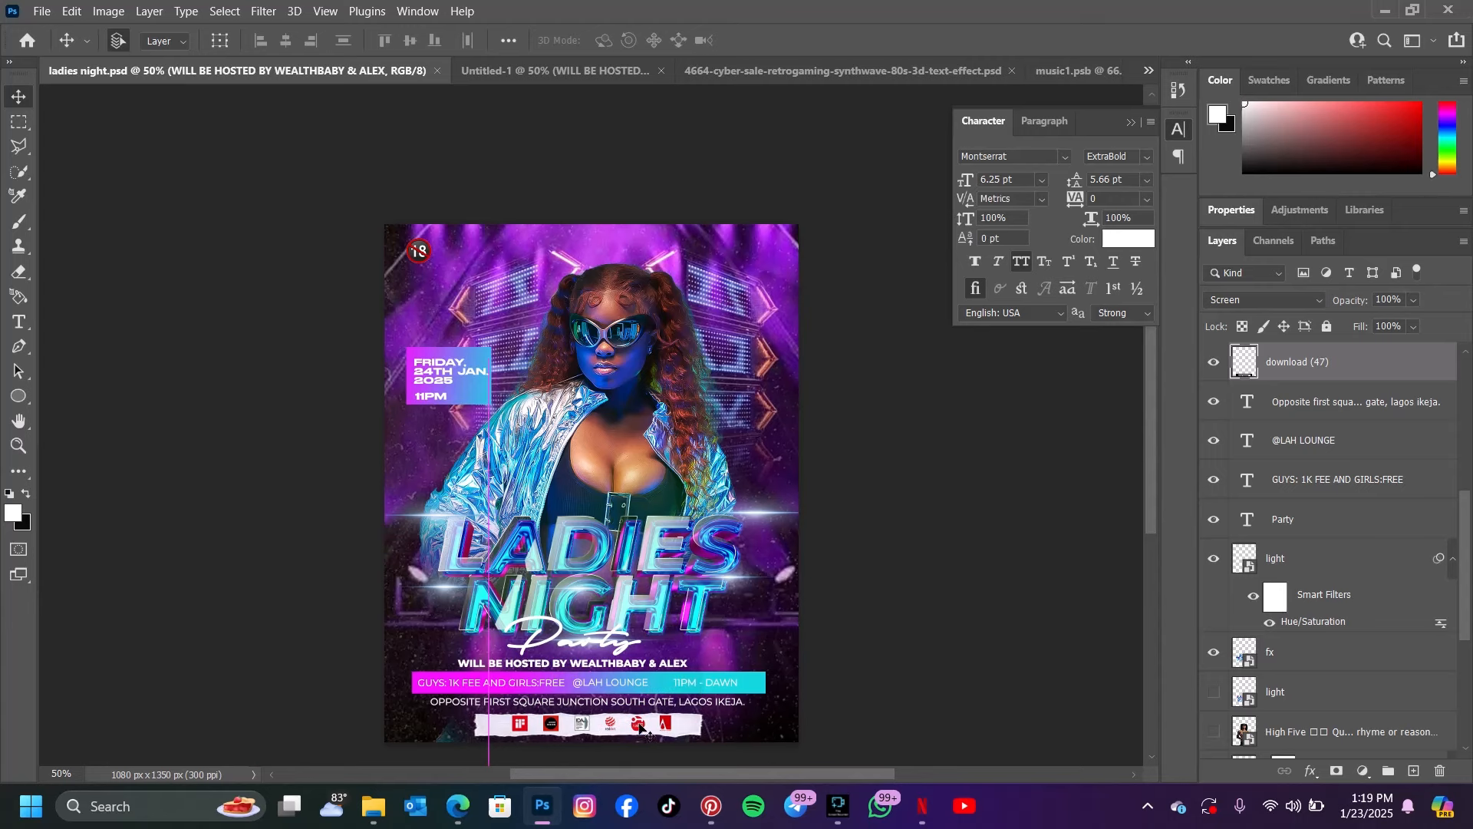
click(668, 725)
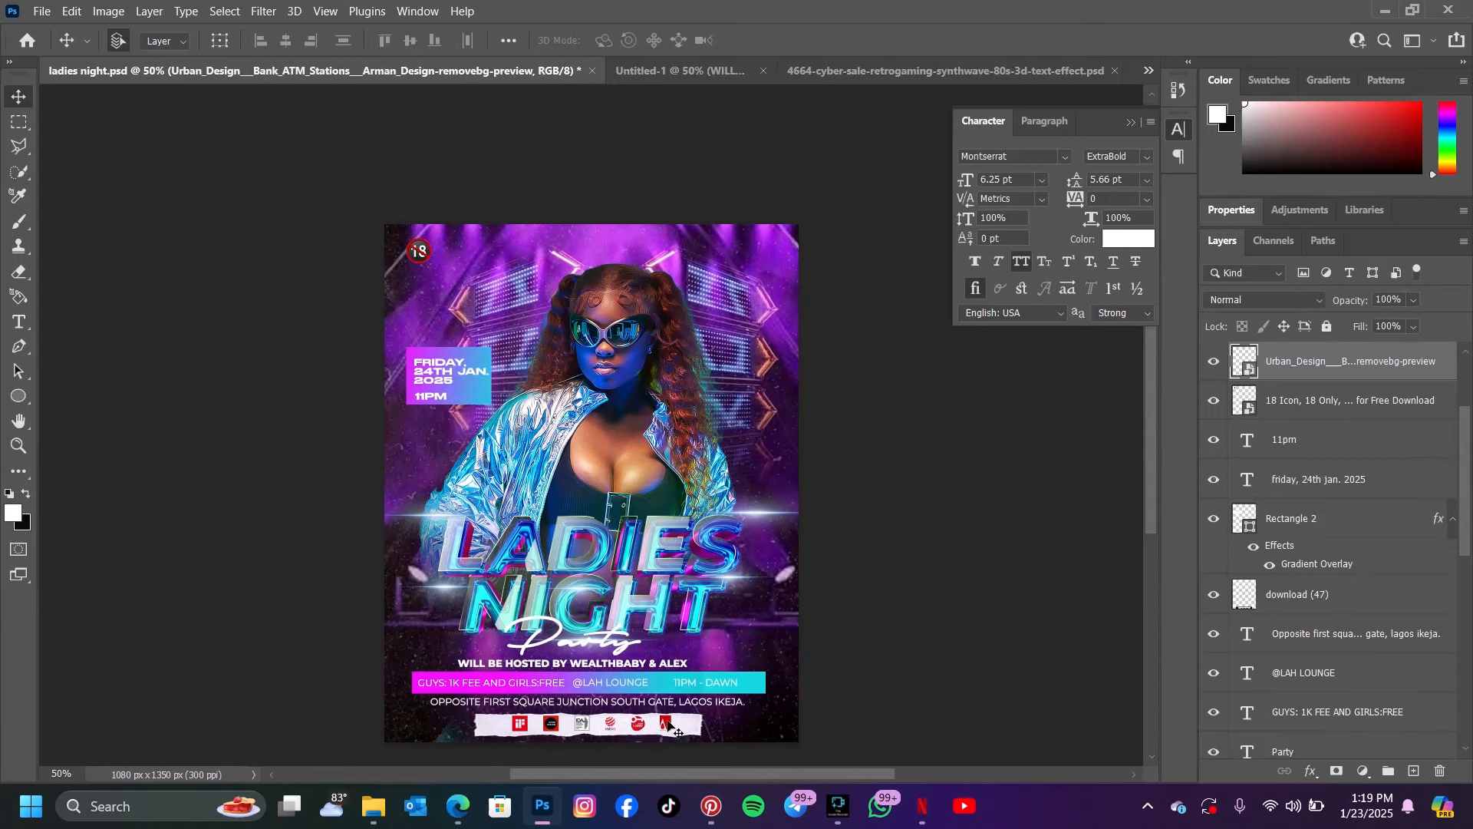
click(687, 724)
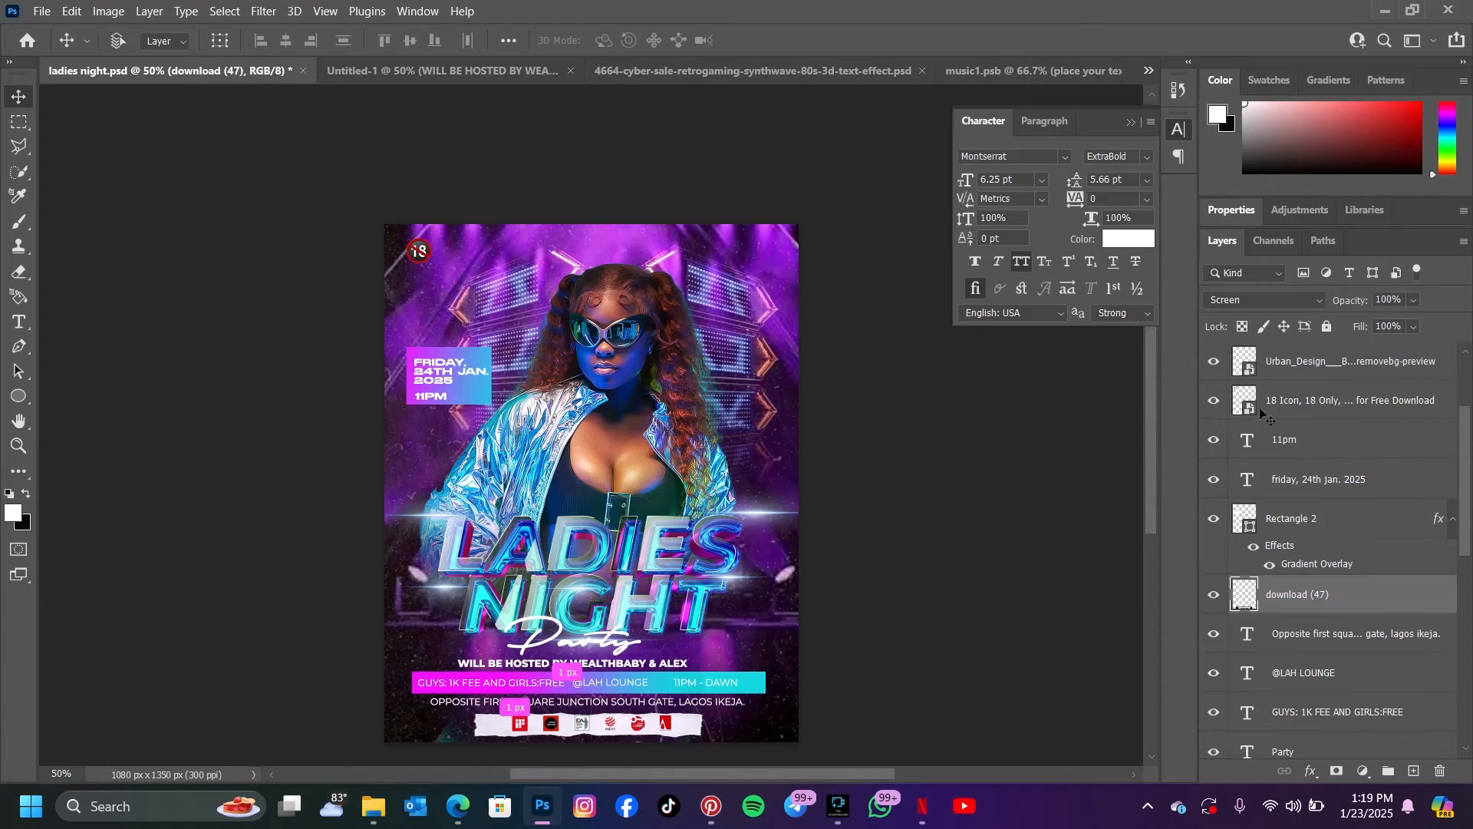
ctrl+click(1306, 359)
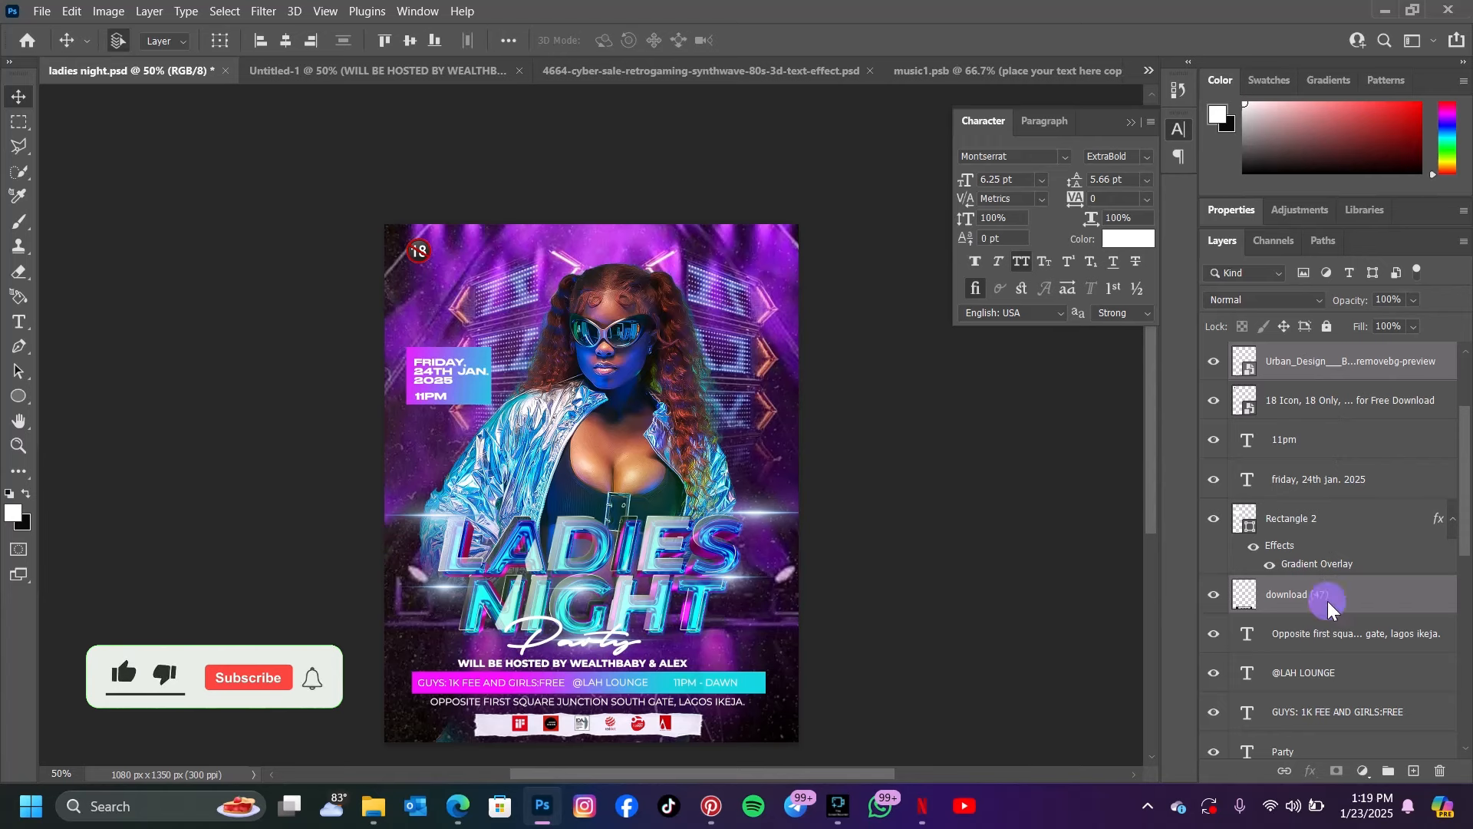
right_click(1327, 601)
click(1141, 246)
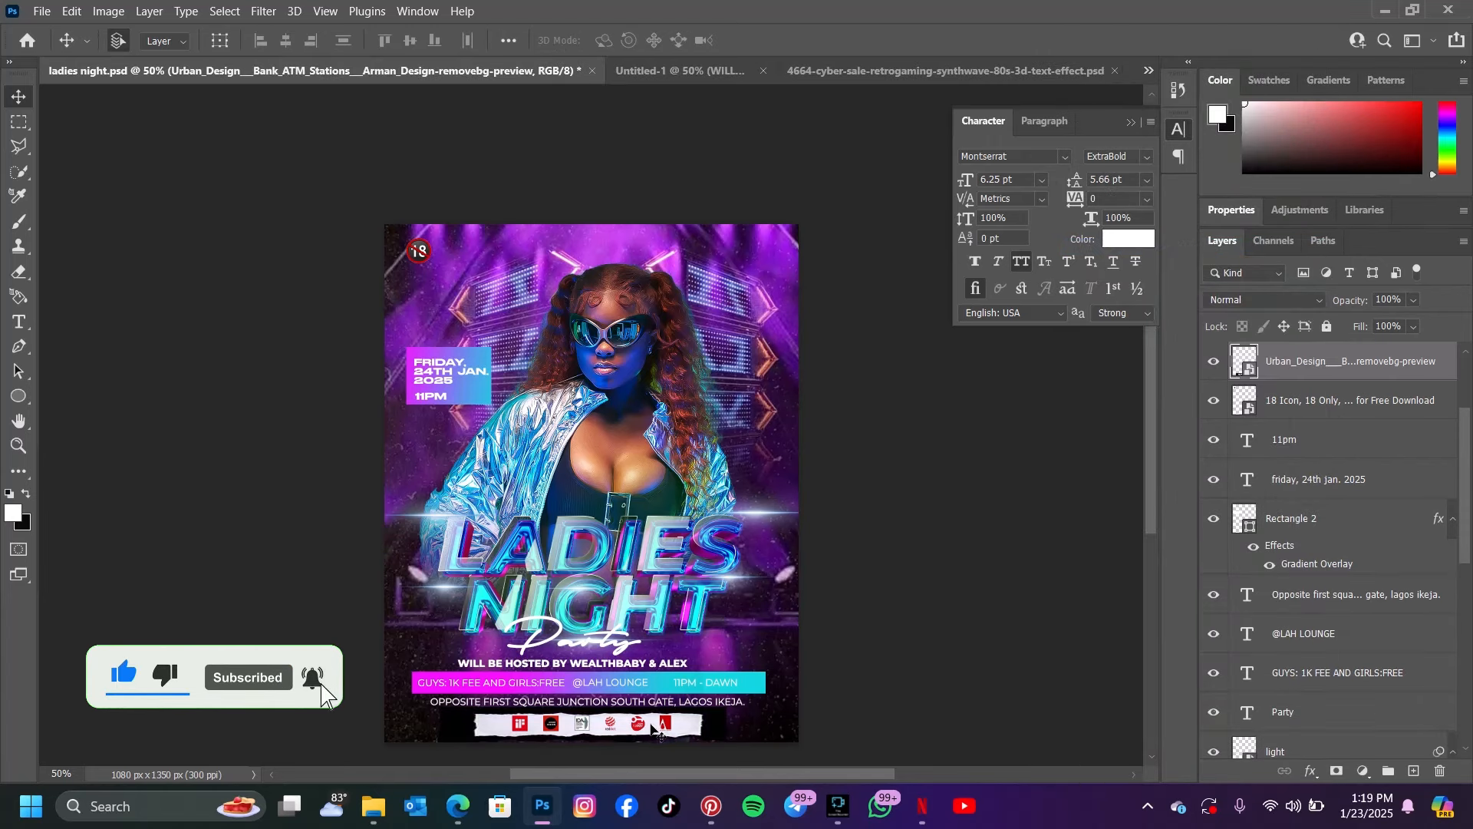
Copy the logo strip into Untitled-1, place it near the flyer's bottom edge, and set its blend mode to Screen
drag(669, 726, 518, 747)
drag(674, 586, 672, 594)
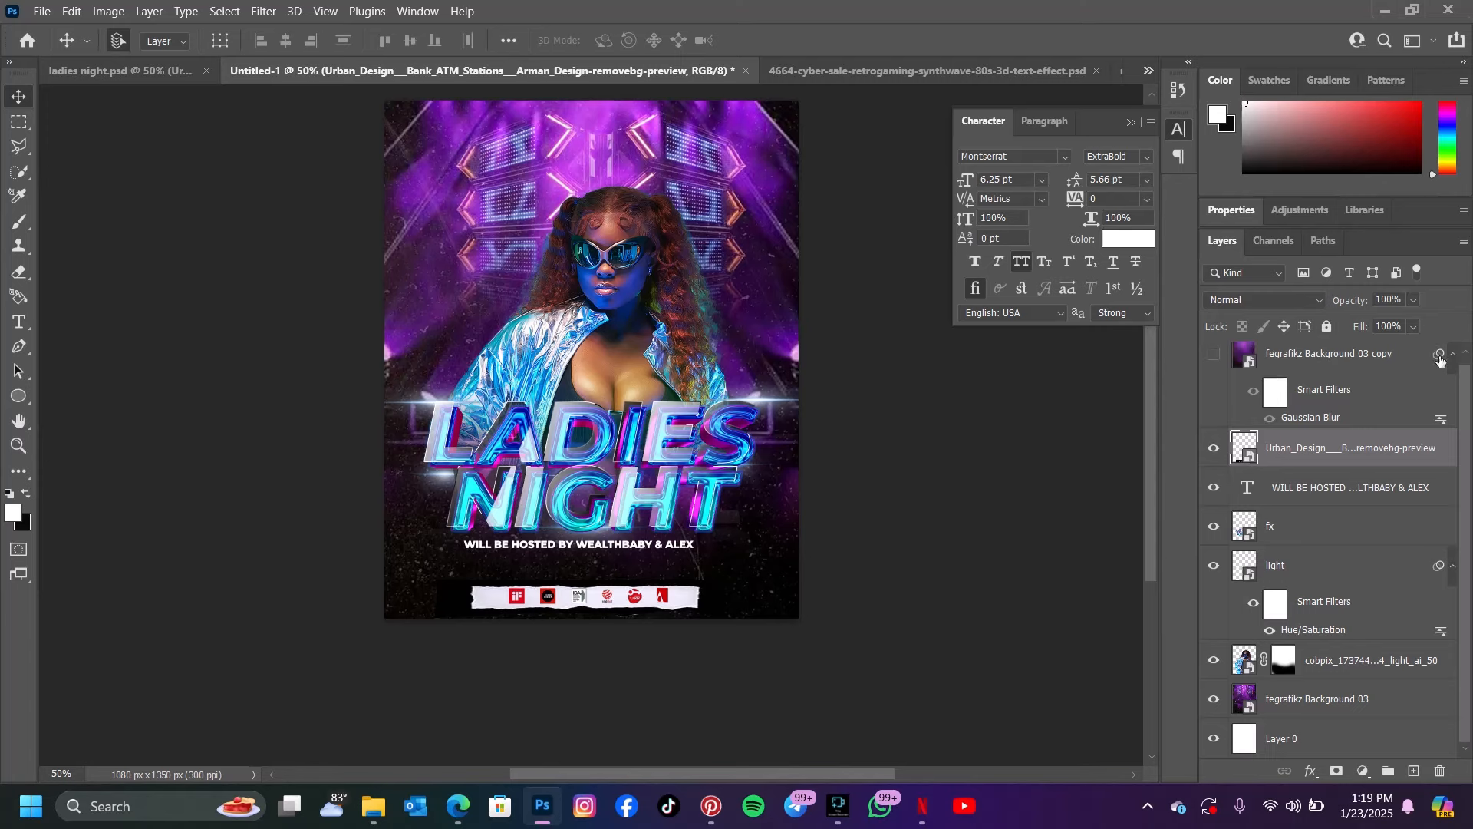
click(1299, 300)
click(1241, 460)
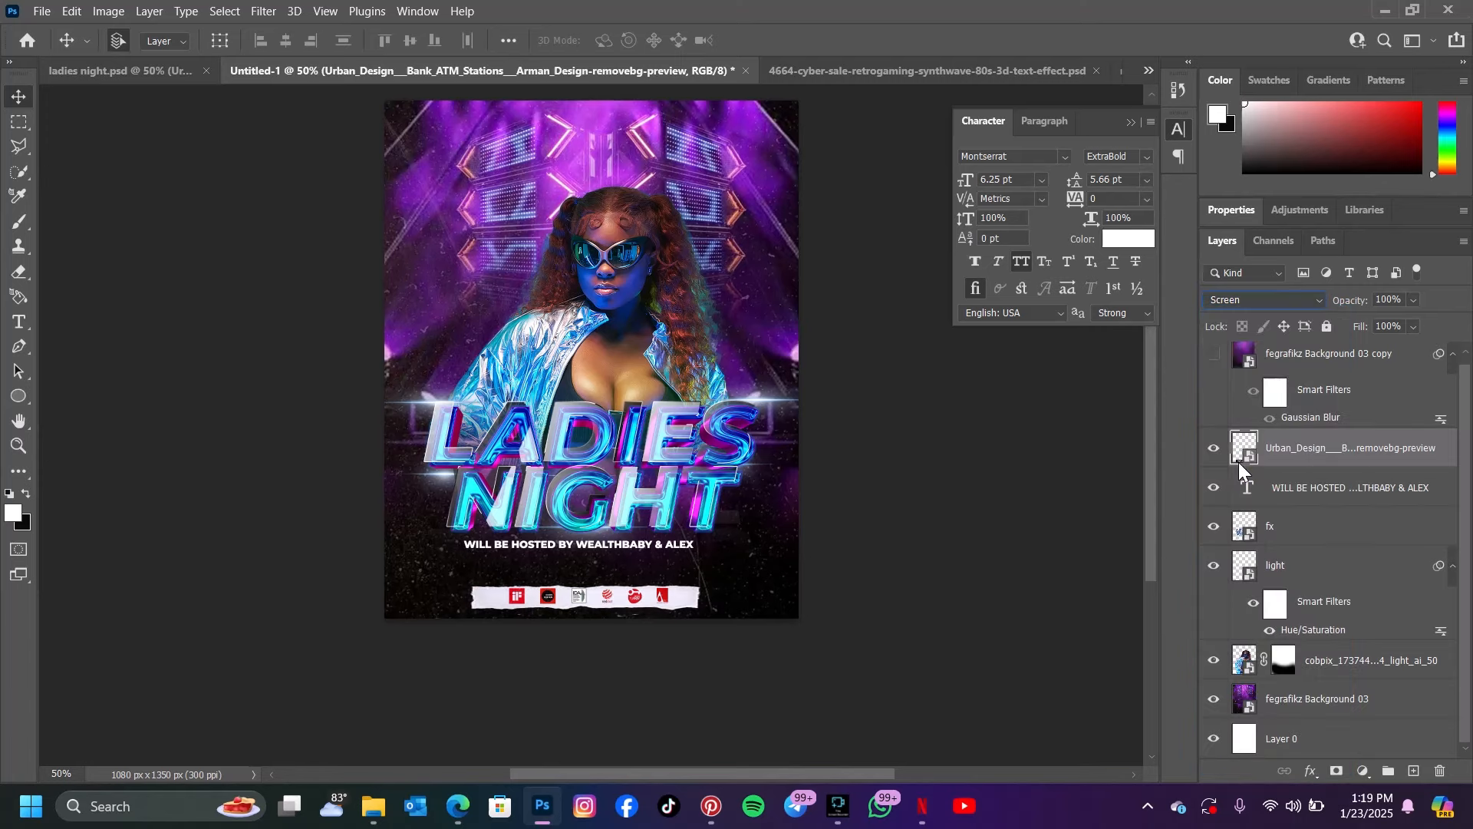
mouse_move(682, 601)
mouse_down()
mouse_move(653, 558)
mouse_move(667, 204)
mouse_move(637, 227)
mouse_move(701, 524)
mouse_move(669, 596)
mouse_up()
Copy the 18-only icon from ladies night.psd into the upper-left corner of the Untitled-1 flyer
click(149, 69)
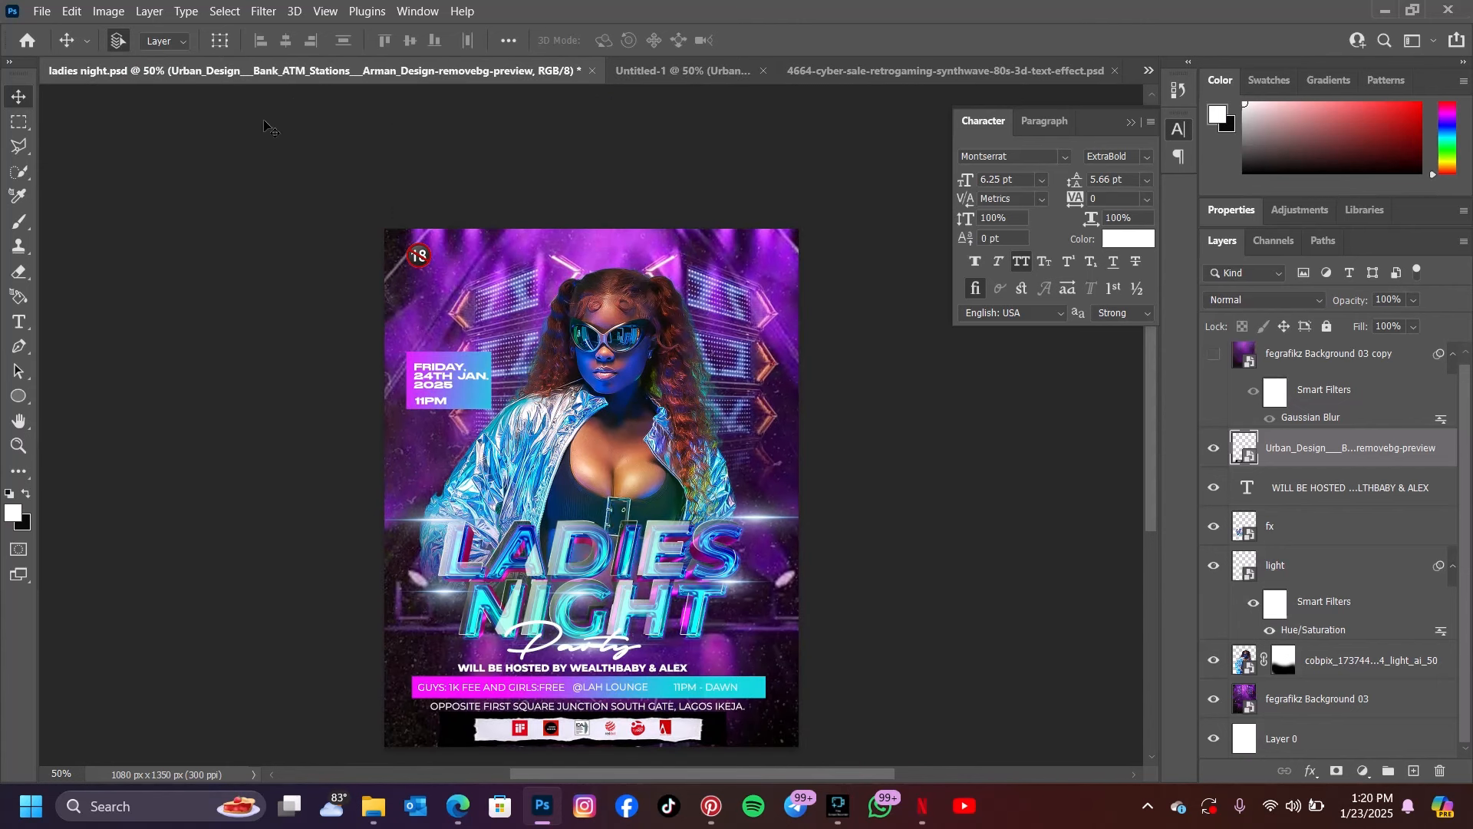
drag(429, 261, 652, 155)
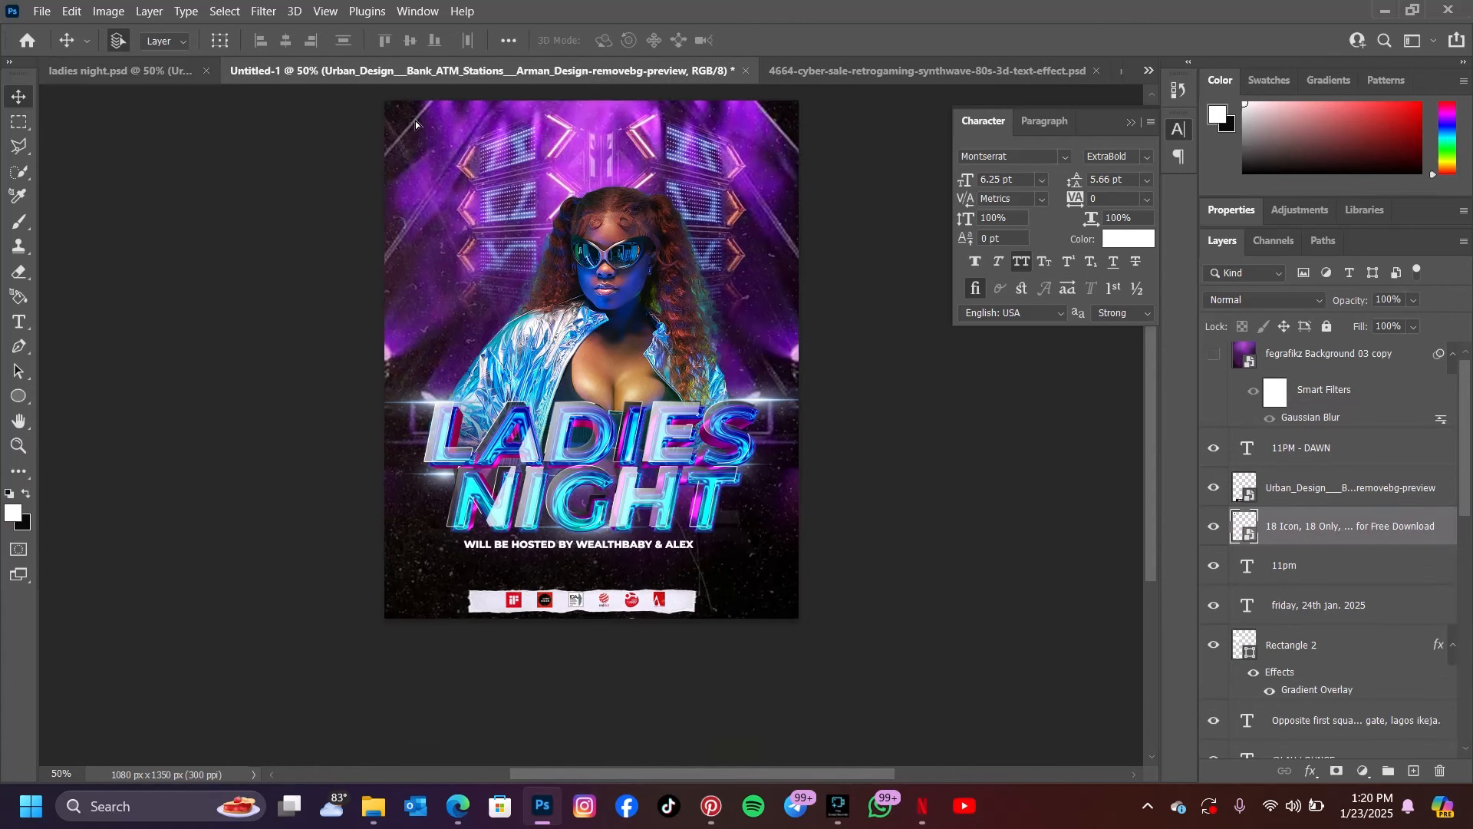
drag(416, 121, 417, 123)
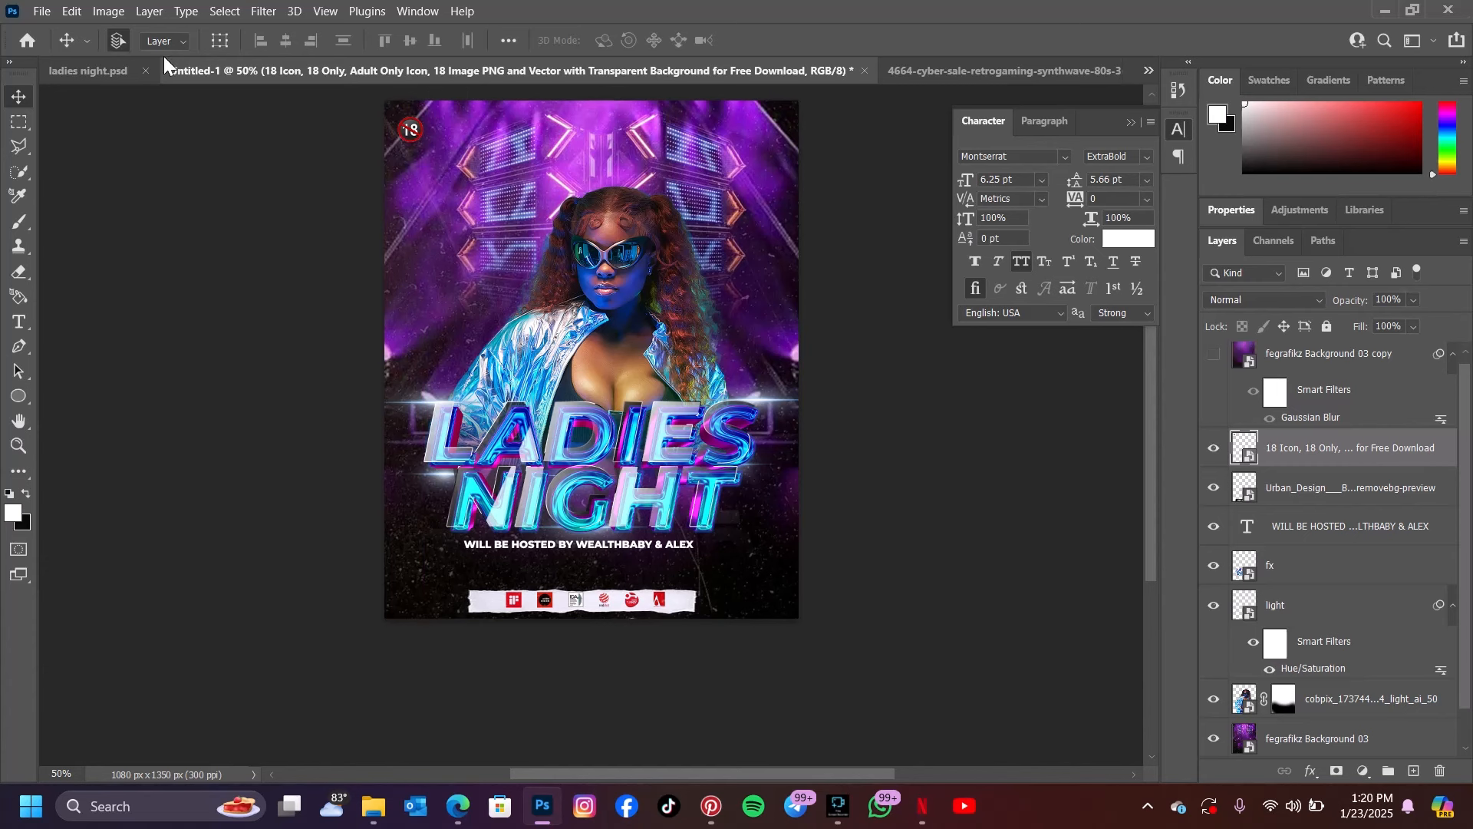
Copy the "Friday, 24th Jan. 2025" text from ladies night.psd into Untitled-1, below the 18-only icon beside the model's head
click(99, 71)
drag(441, 414, 702, 131)
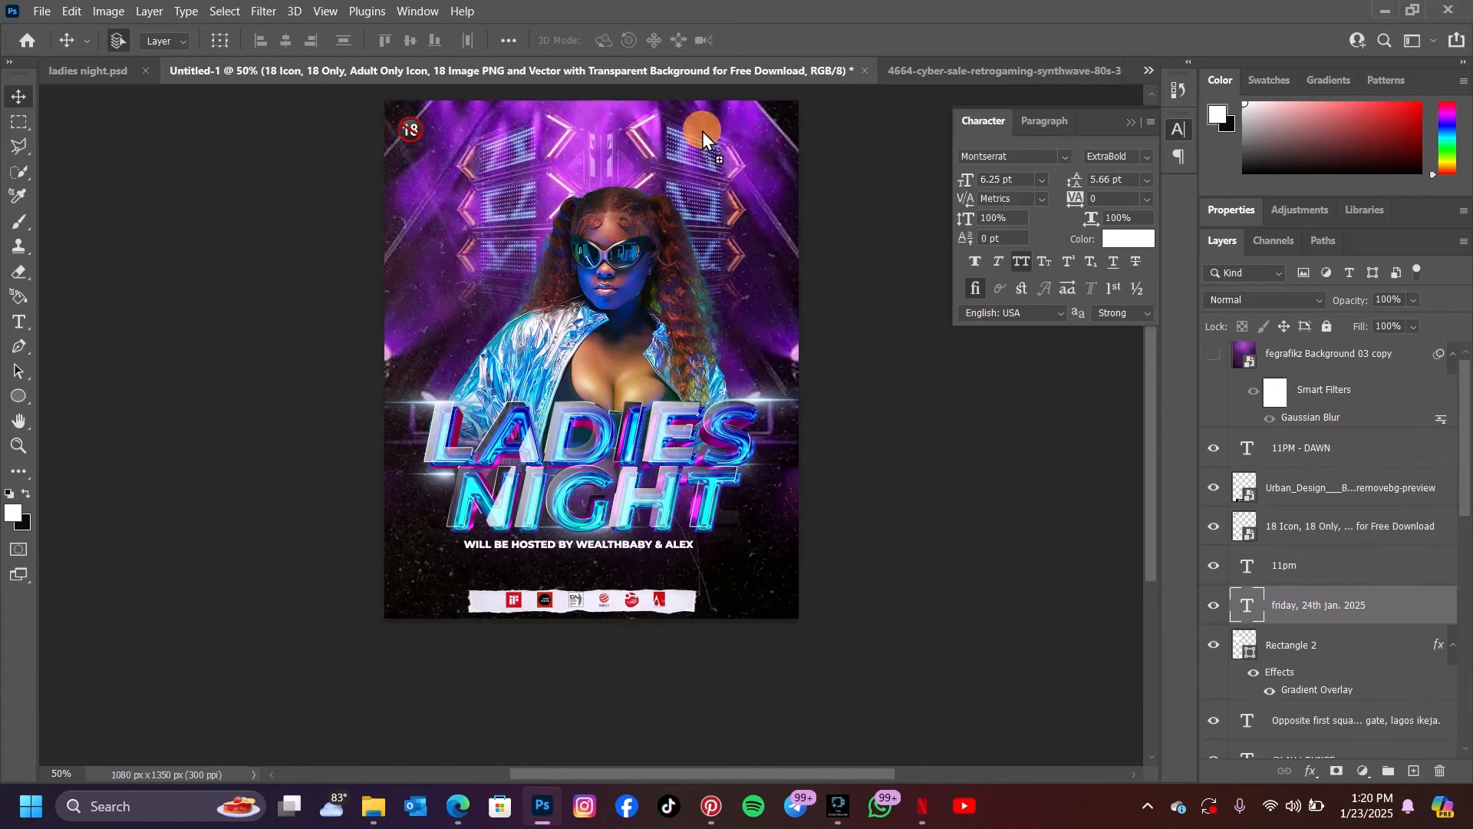
drag(431, 188, 444, 201)
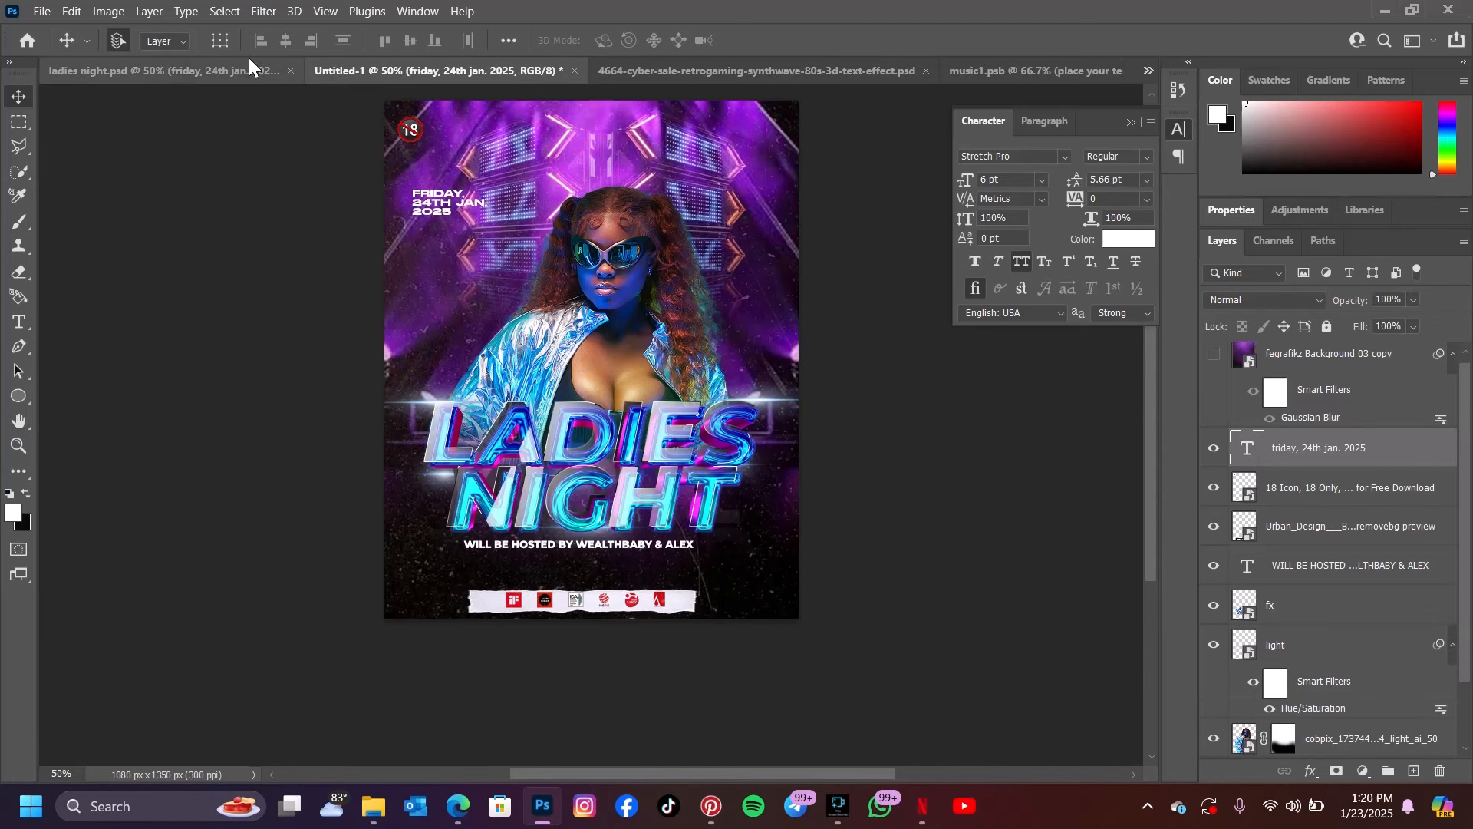
Copy the "11pm" text from ladies night.psd into Untitled-1, just below the date text
click(181, 68)
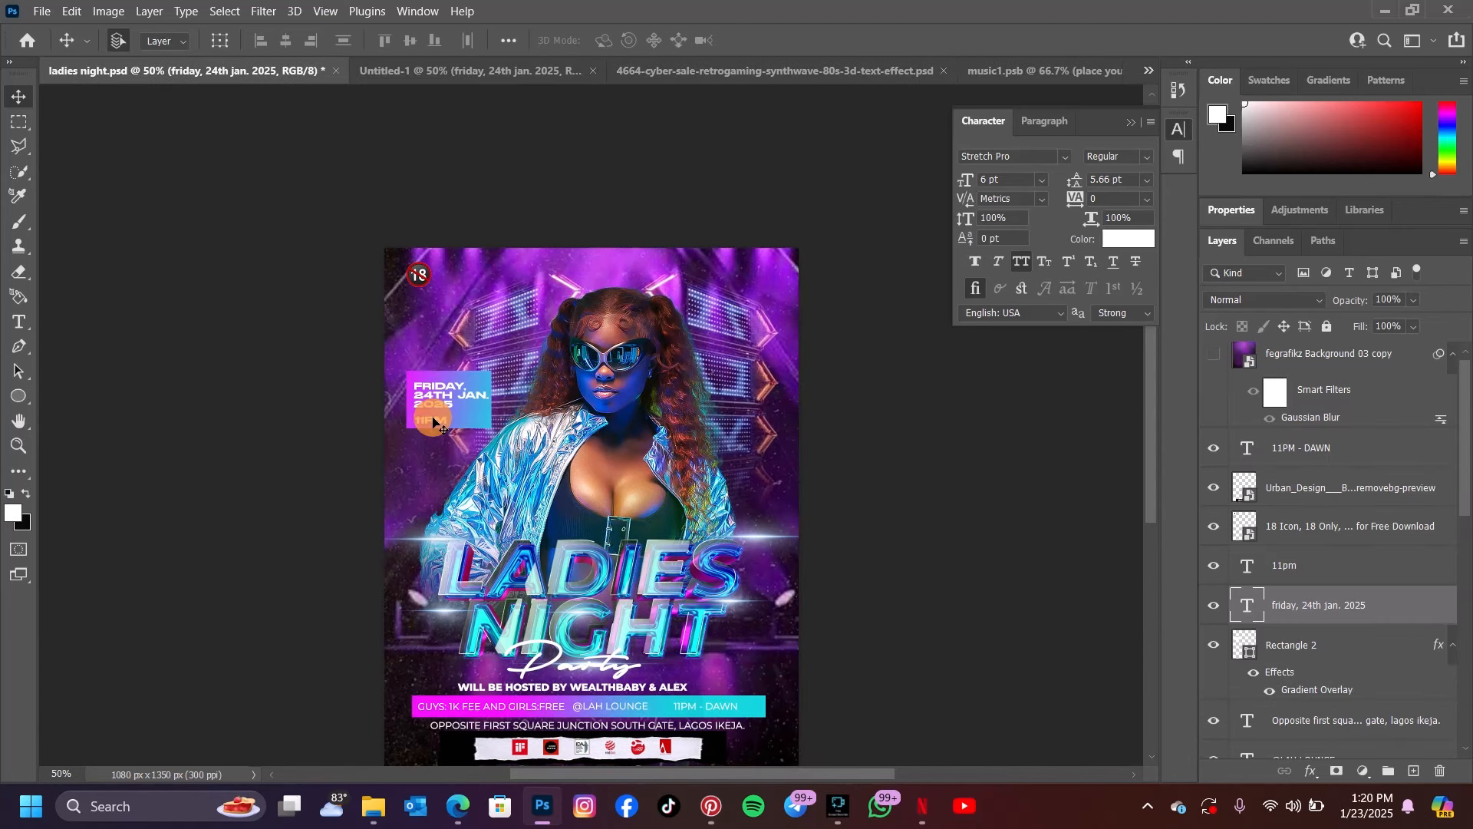
drag(467, 423, 426, 241)
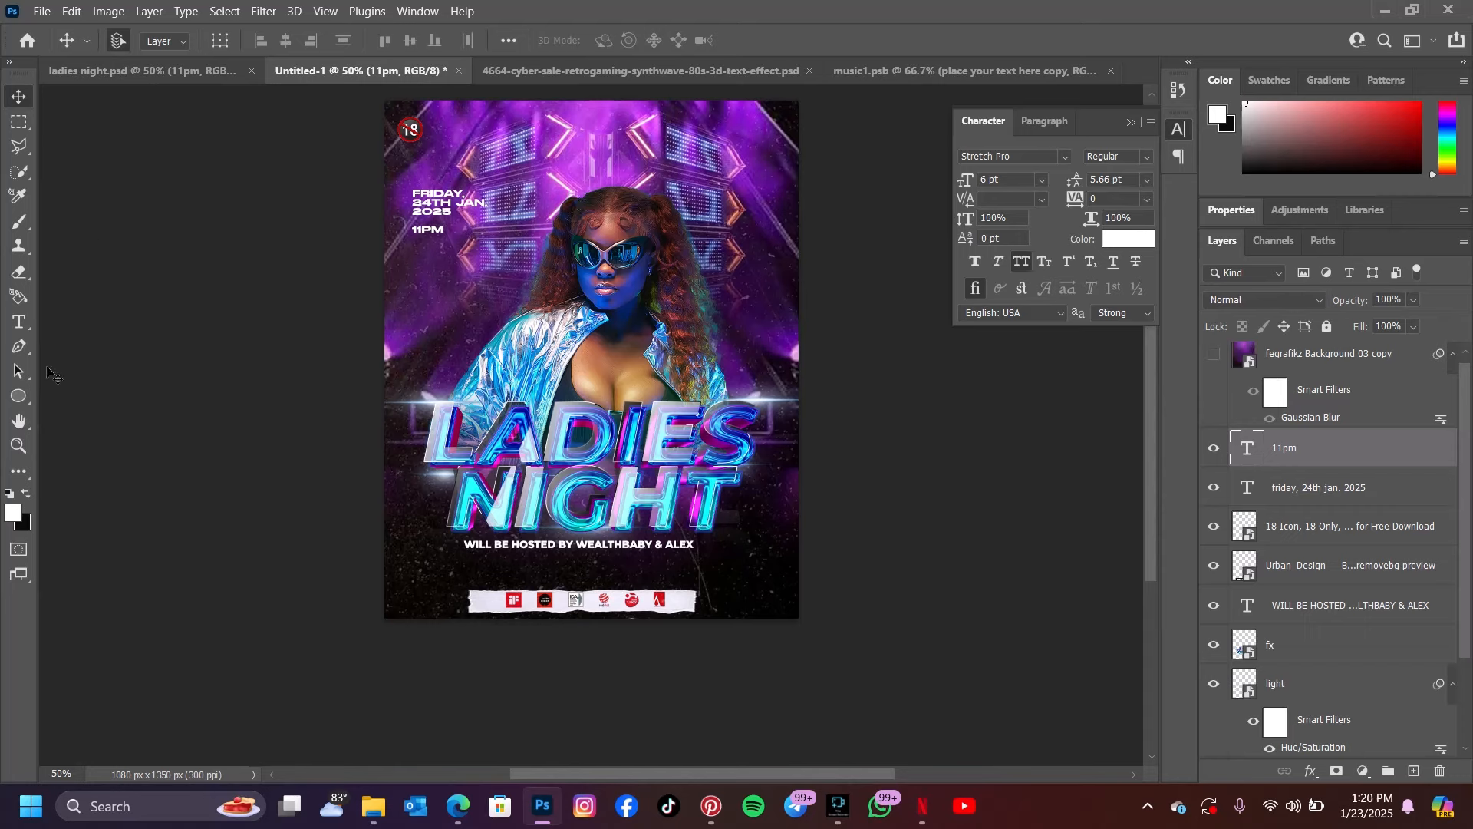
Draw a square-cornered rectangle about 256 by 149 px over the date and time, and place its layer directly below the date text layer
right_click(33, 402)
click(85, 397)
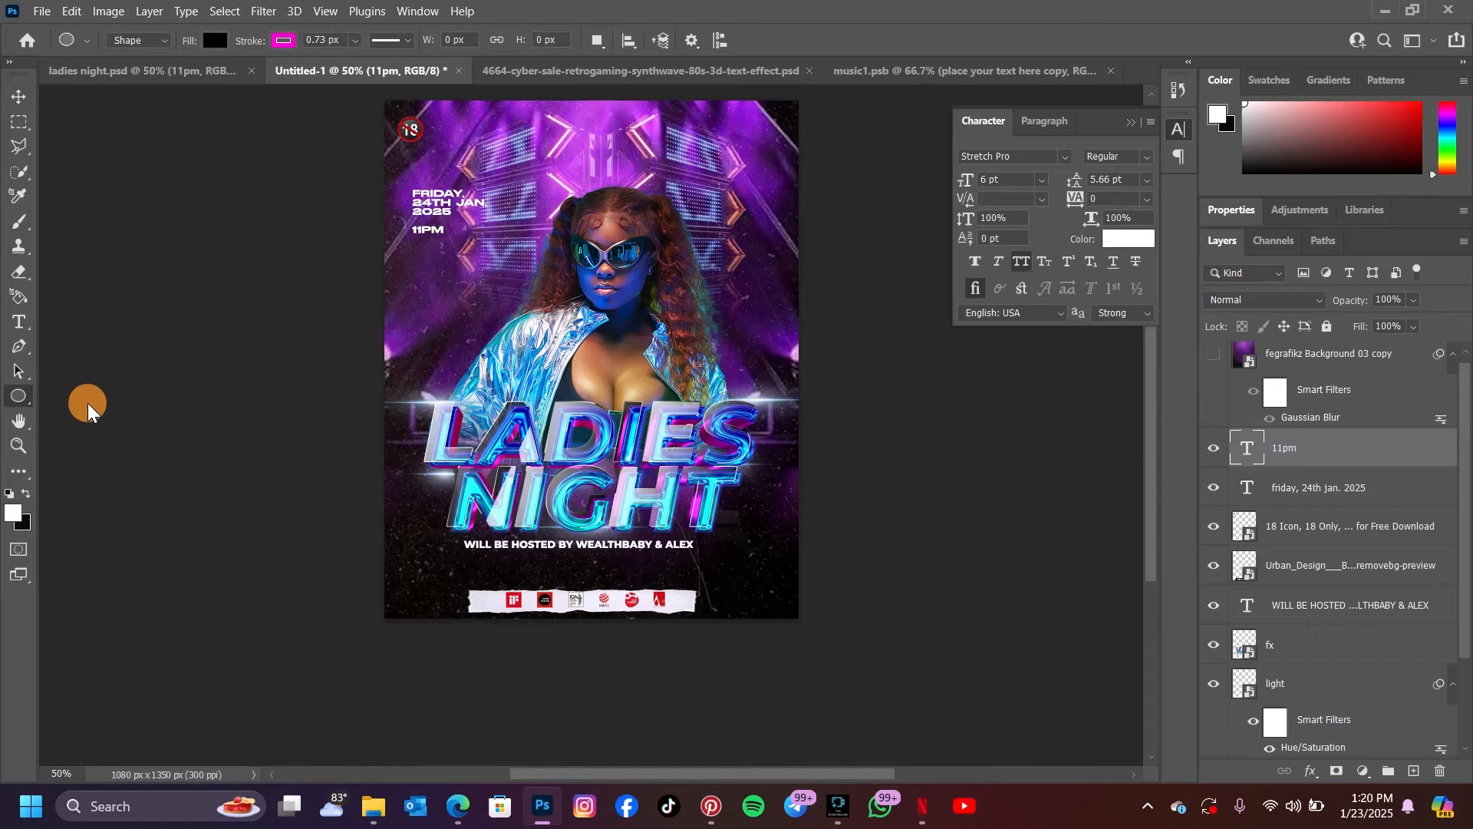
drag(398, 179, 493, 248)
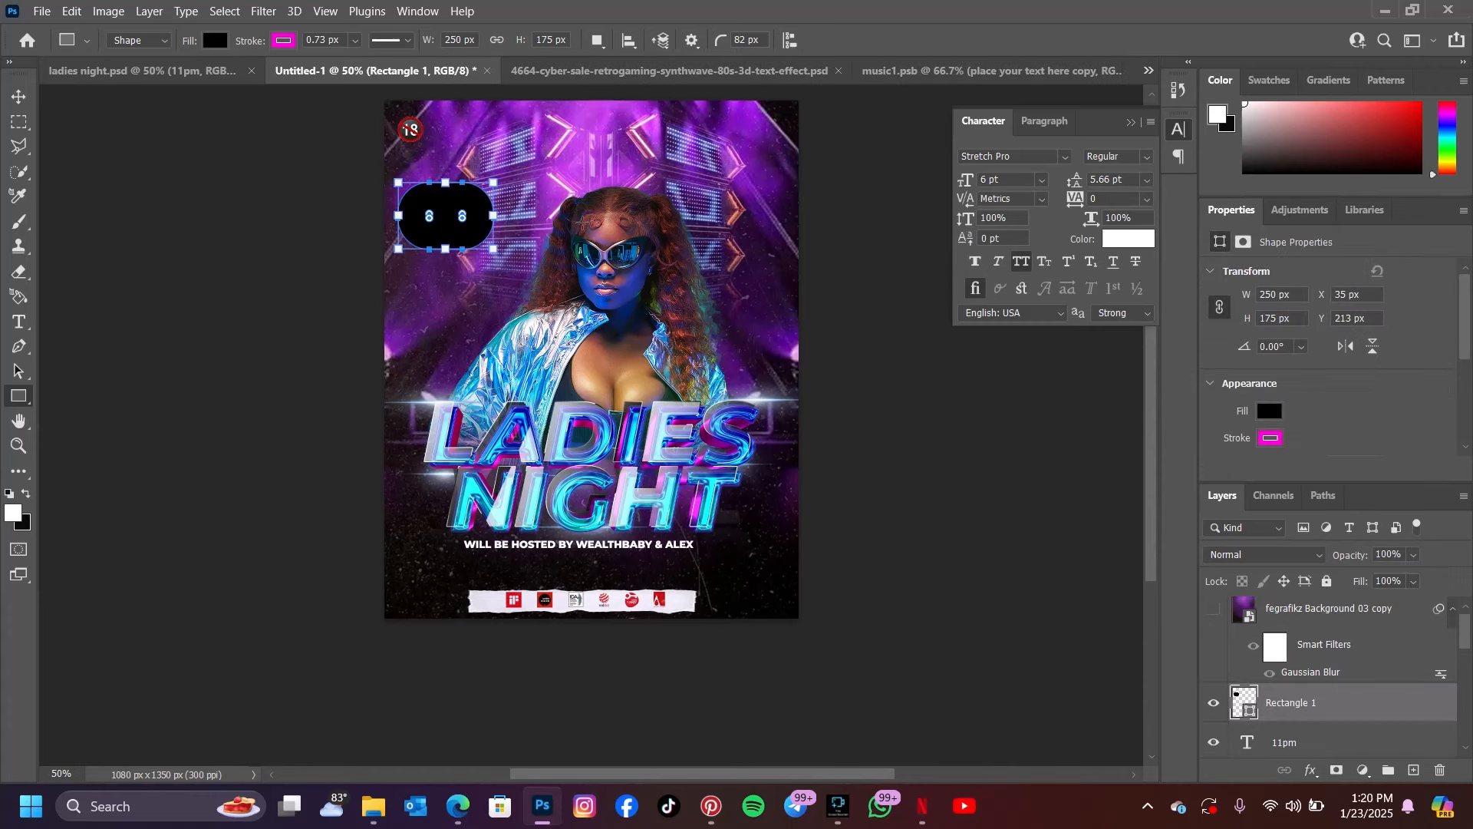
key(ctrl+z)
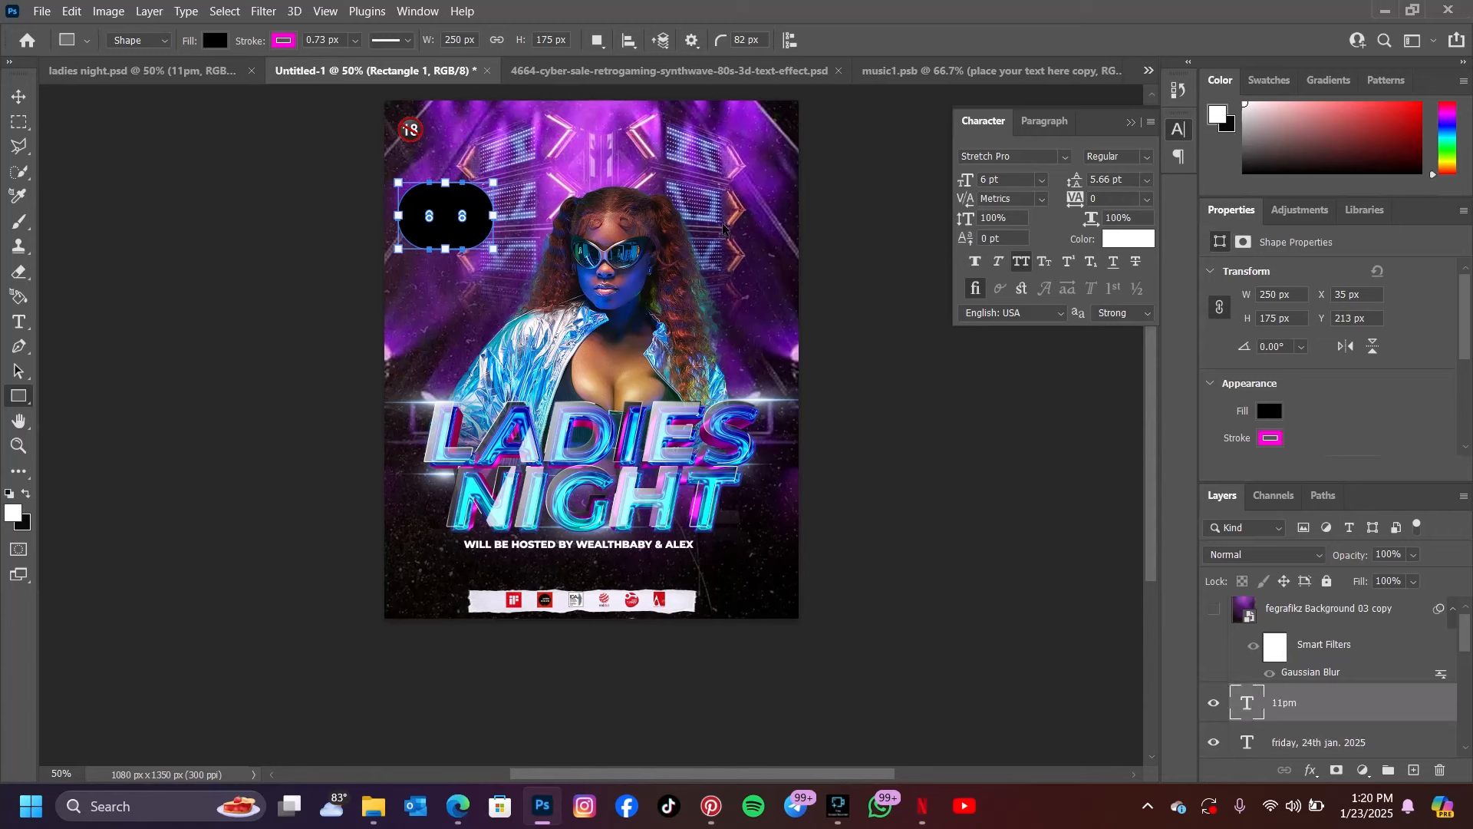
drag(721, 43, 526, 73)
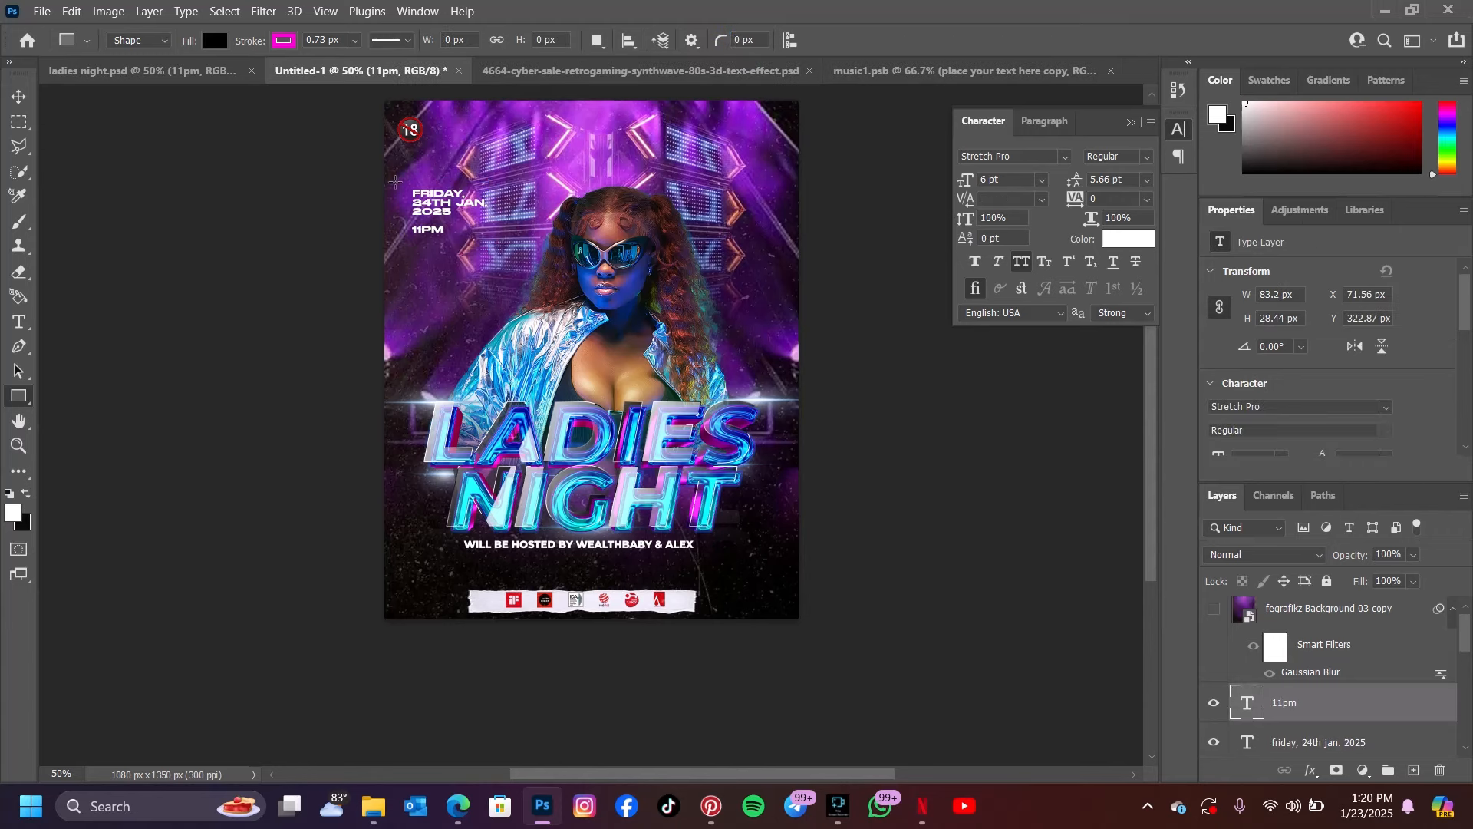
drag(395, 181, 492, 237)
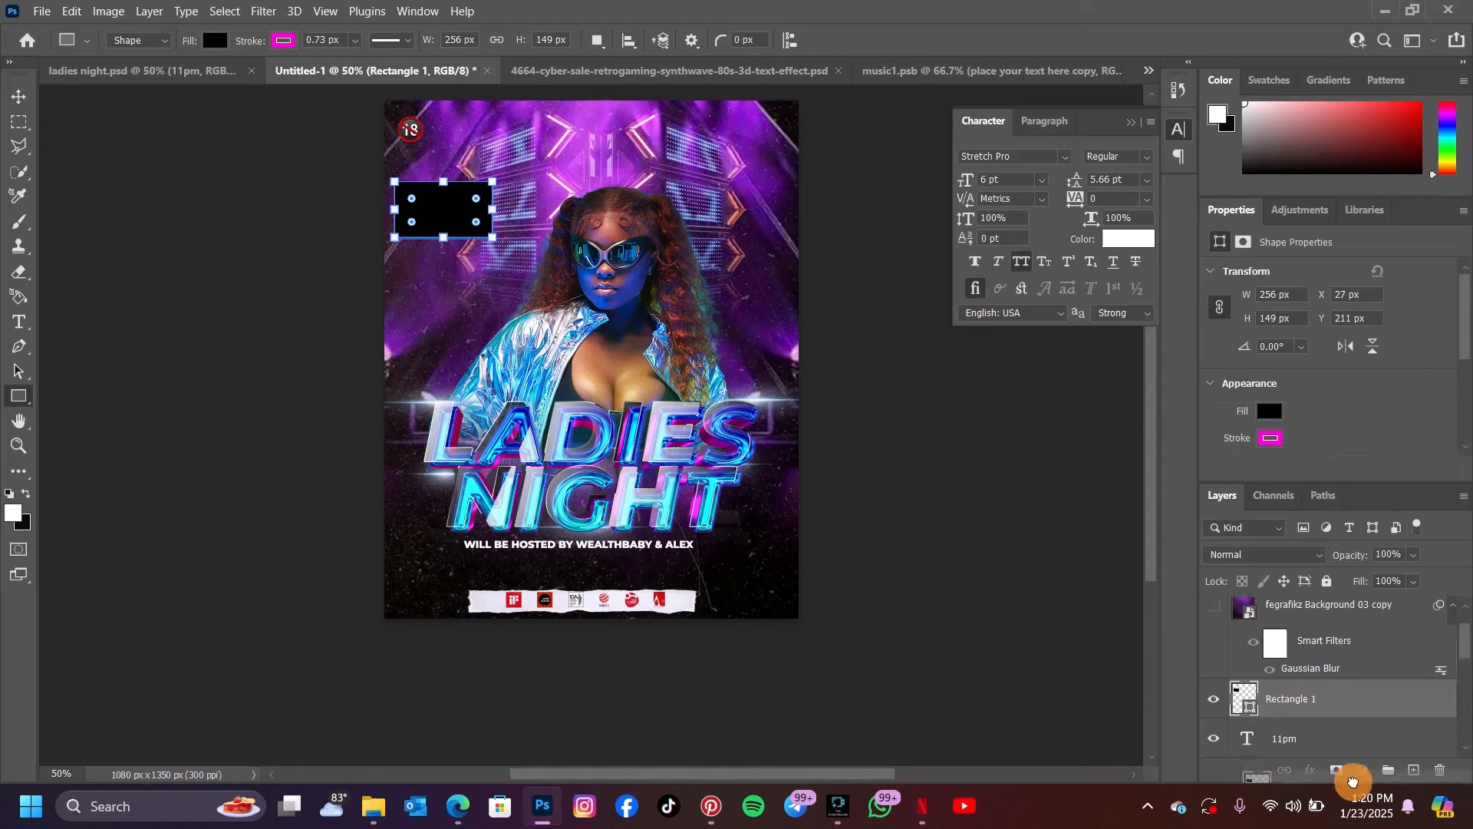
scroll(1351, 702, down, 2)
drag(1359, 716, 1360, 720)
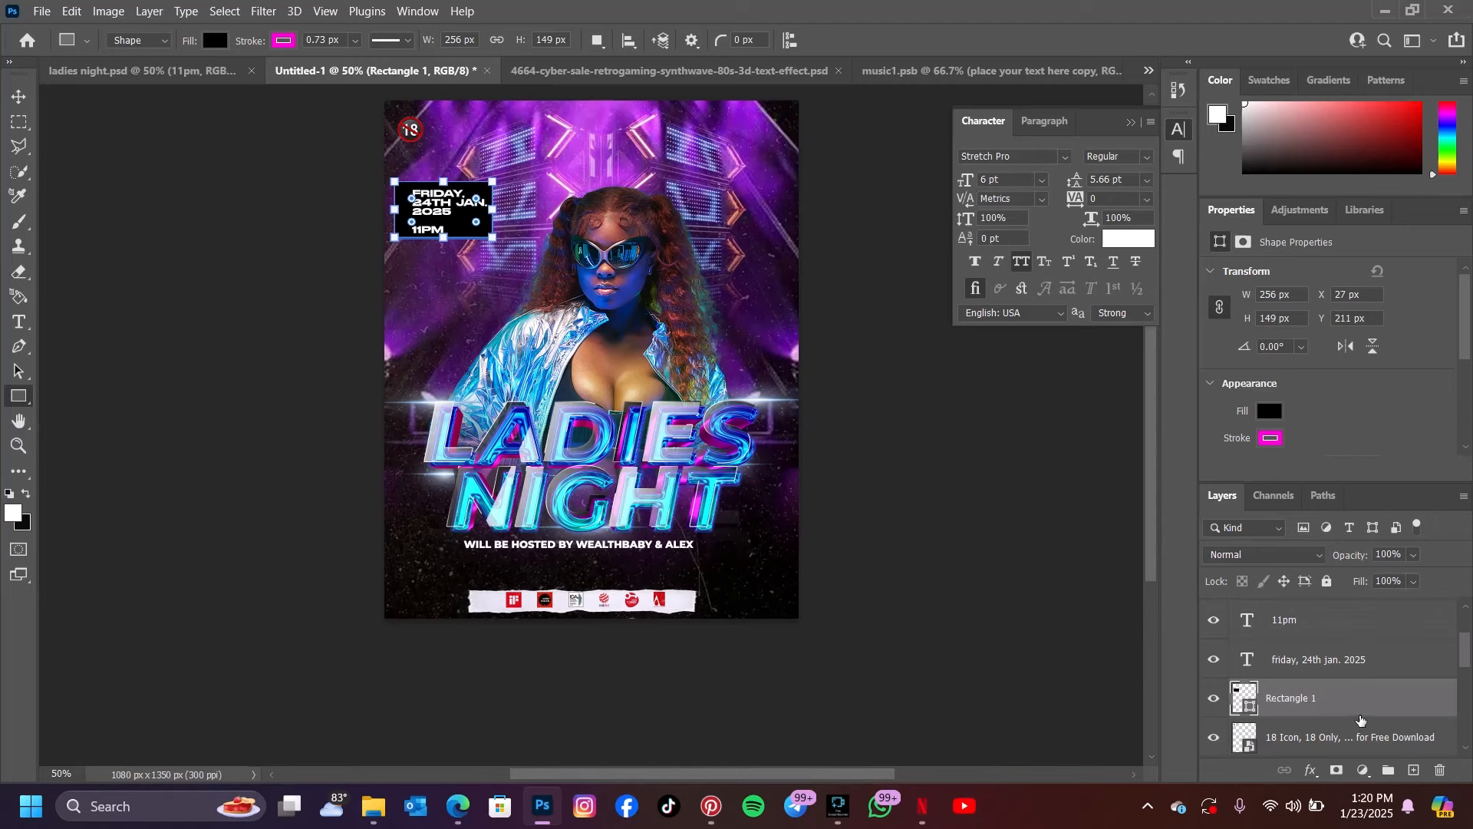
Apply a linear cyan-to-magenta Gradient Overlay to the rectangle behind the date, keeping the Purple_02 gradient
click(1311, 770)
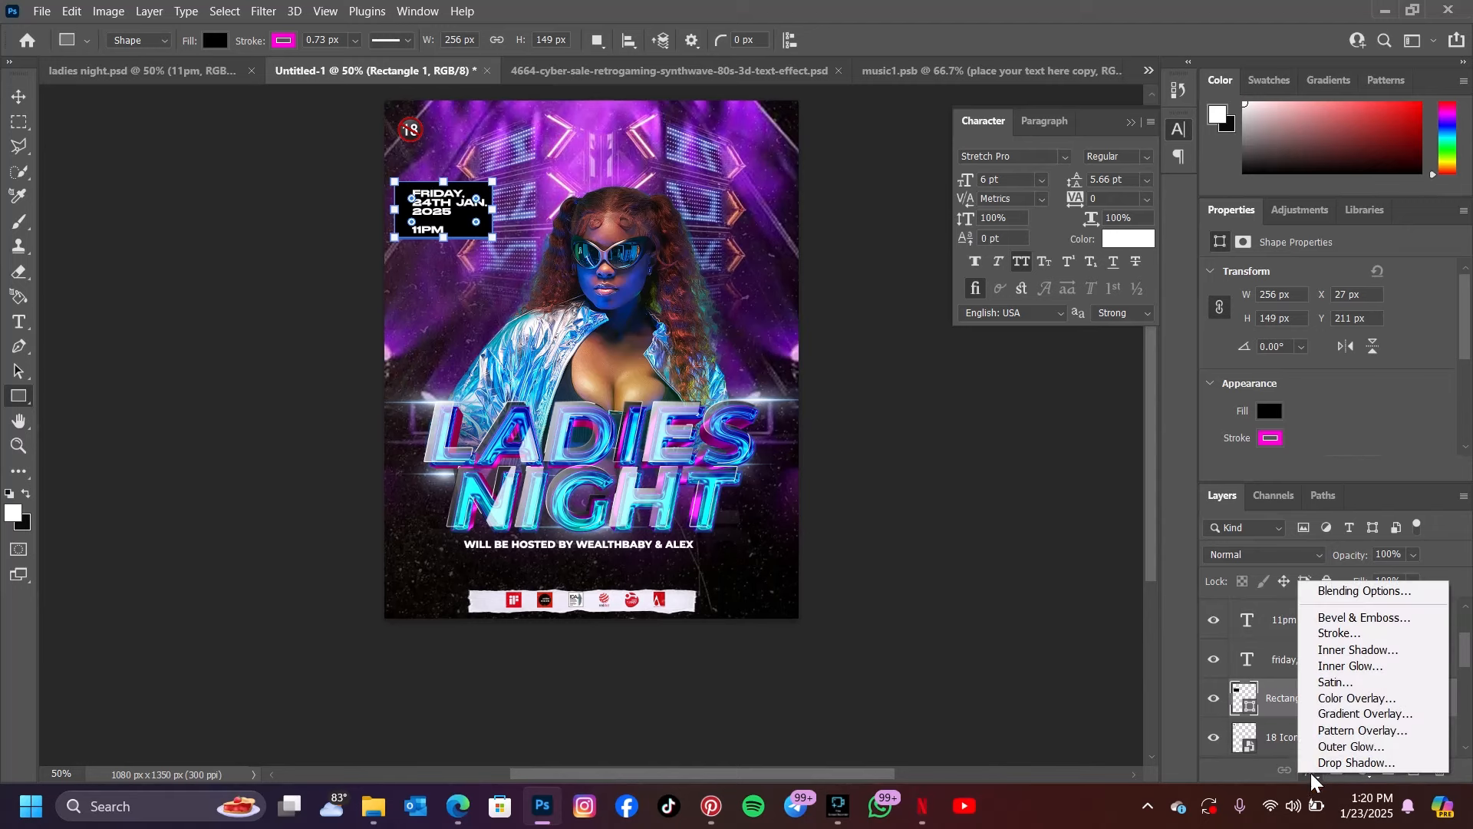
click(1341, 714)
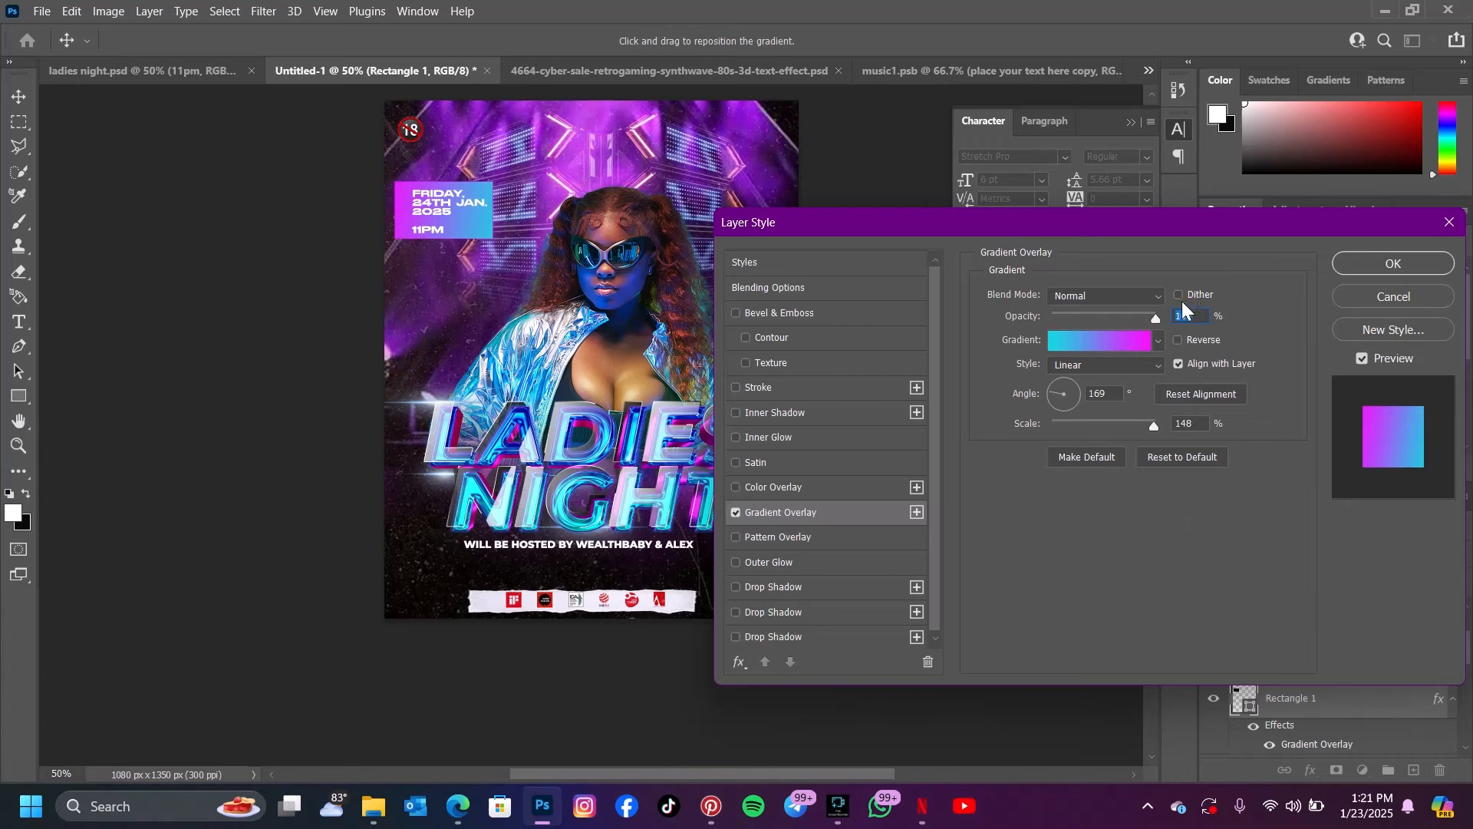
click(1122, 339)
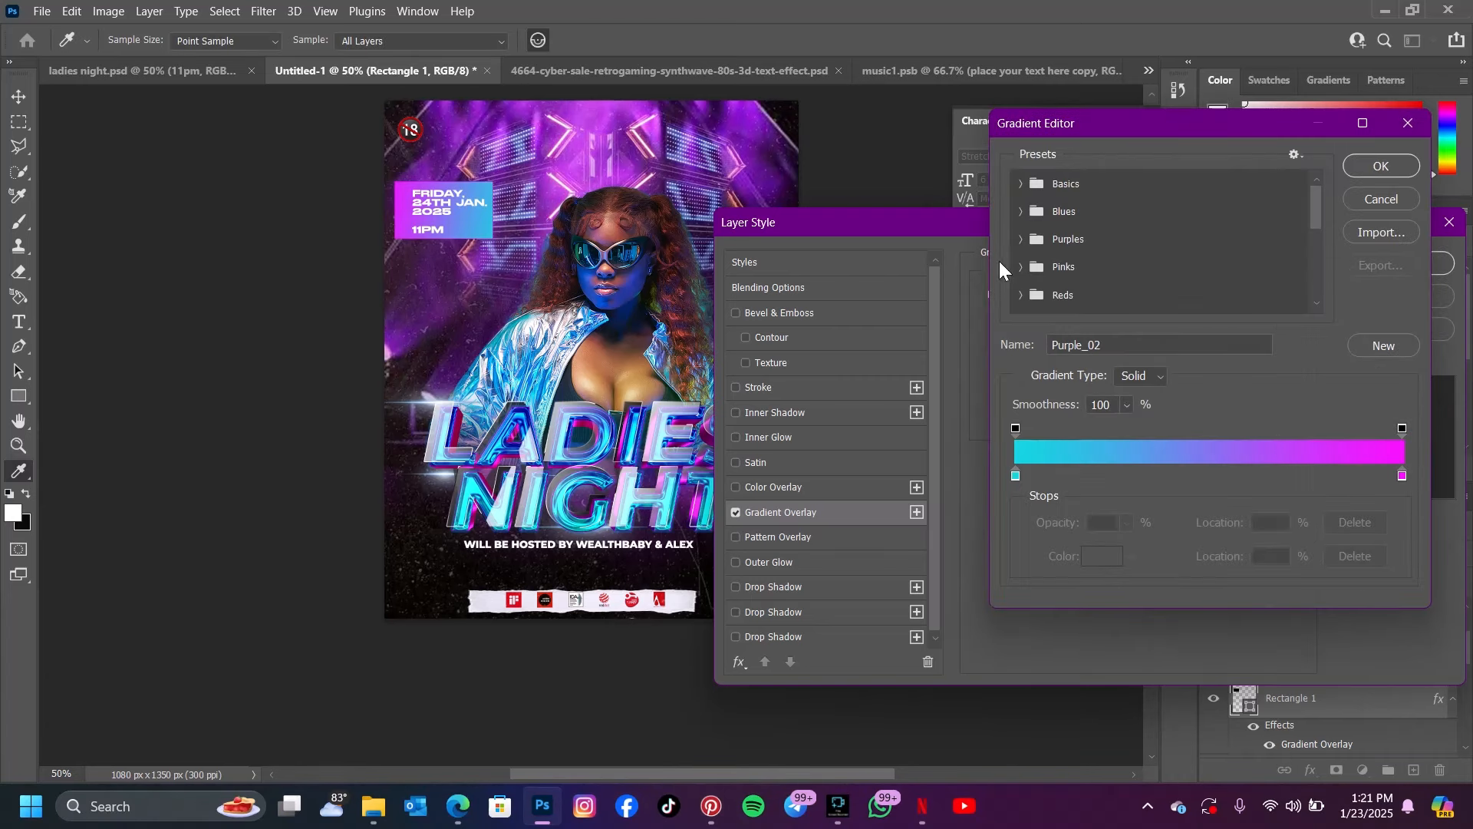
click(1362, 169)
click(1398, 259)
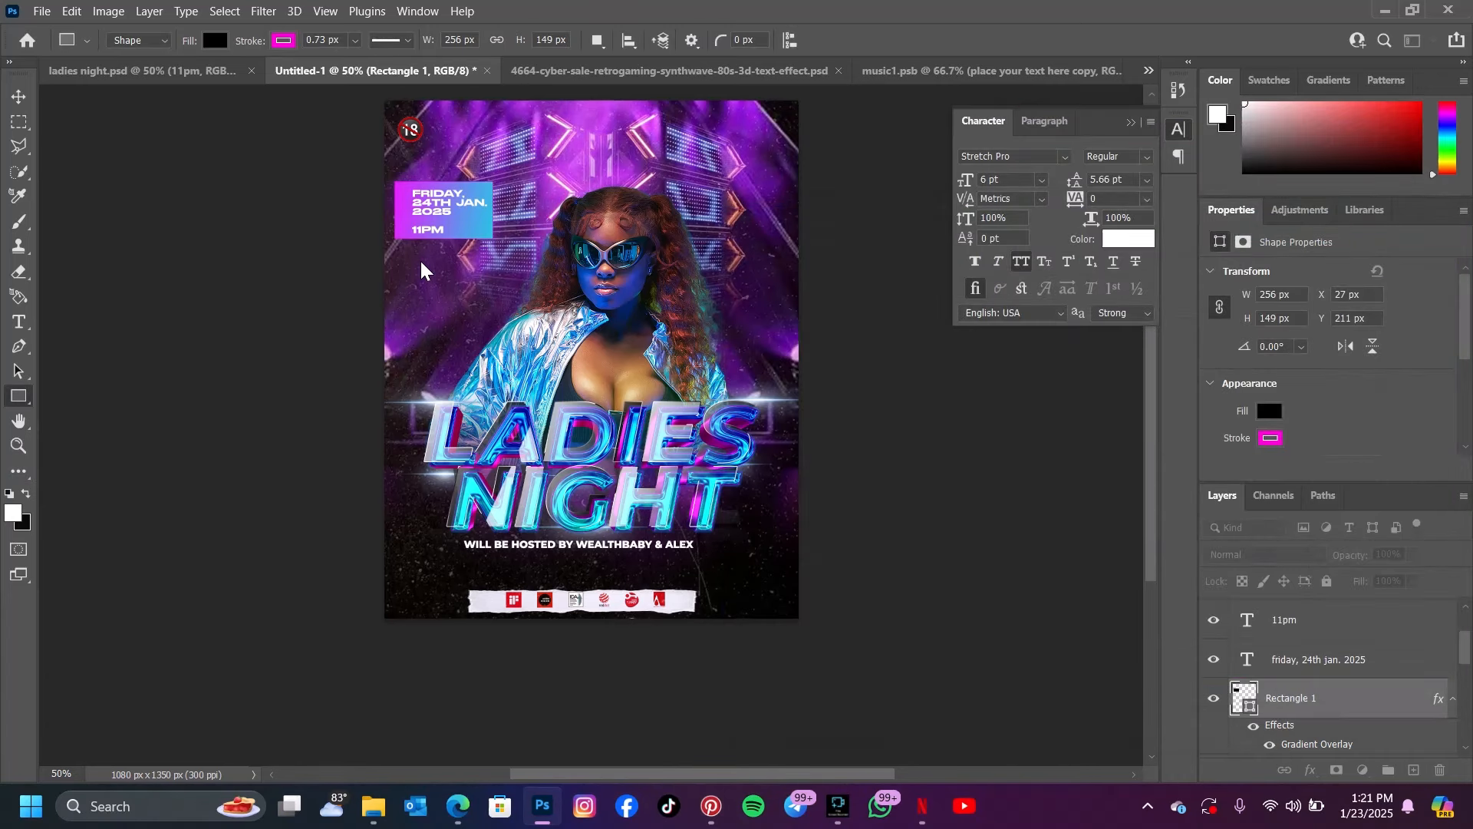
Copy the wide gradient bar from ladies night.psd into Untitled-1, below the "WILL BE HOSTED BY" line
click(18, 97)
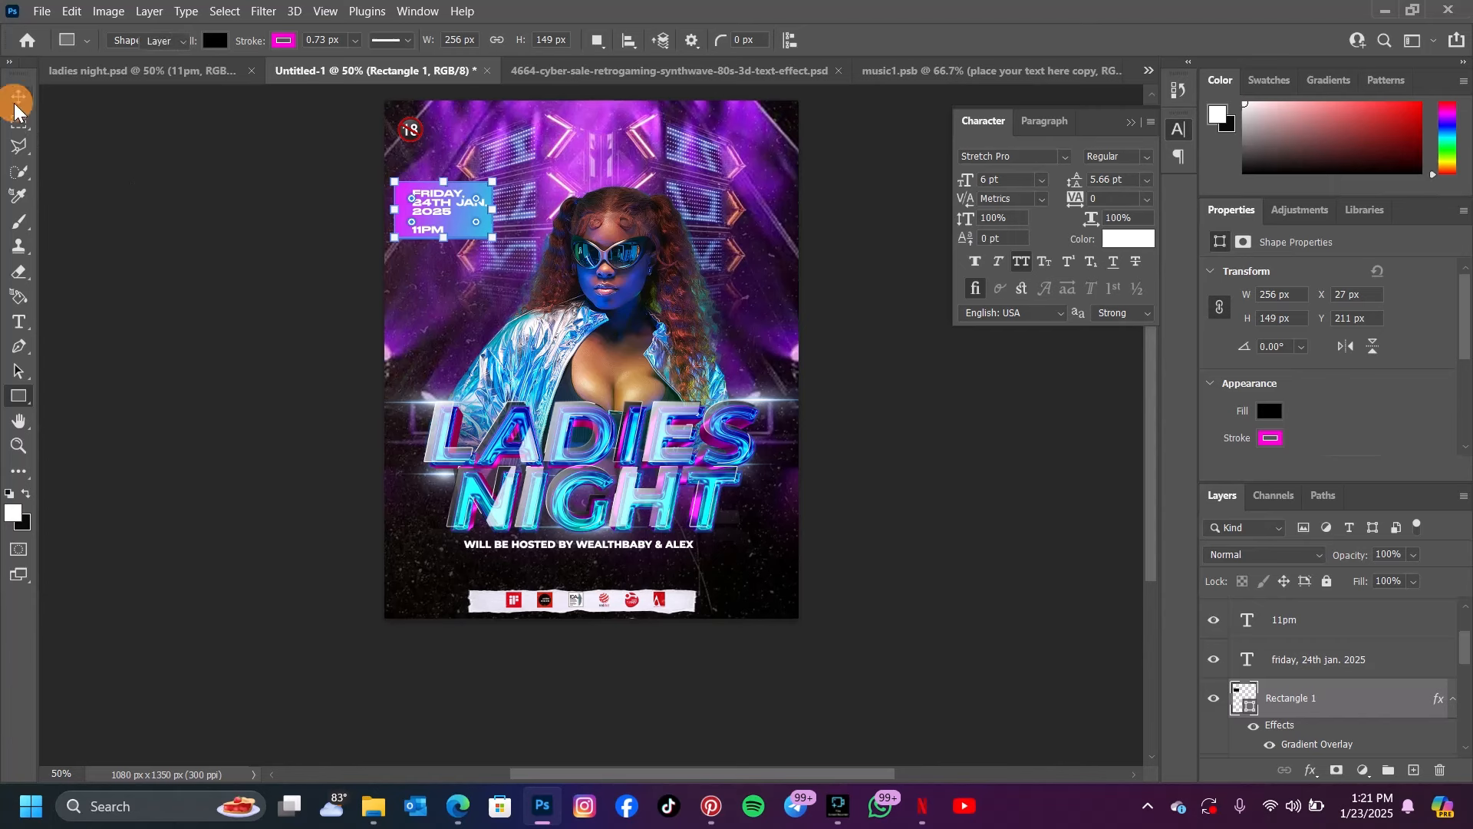
scroll(574, 382, down, 3)
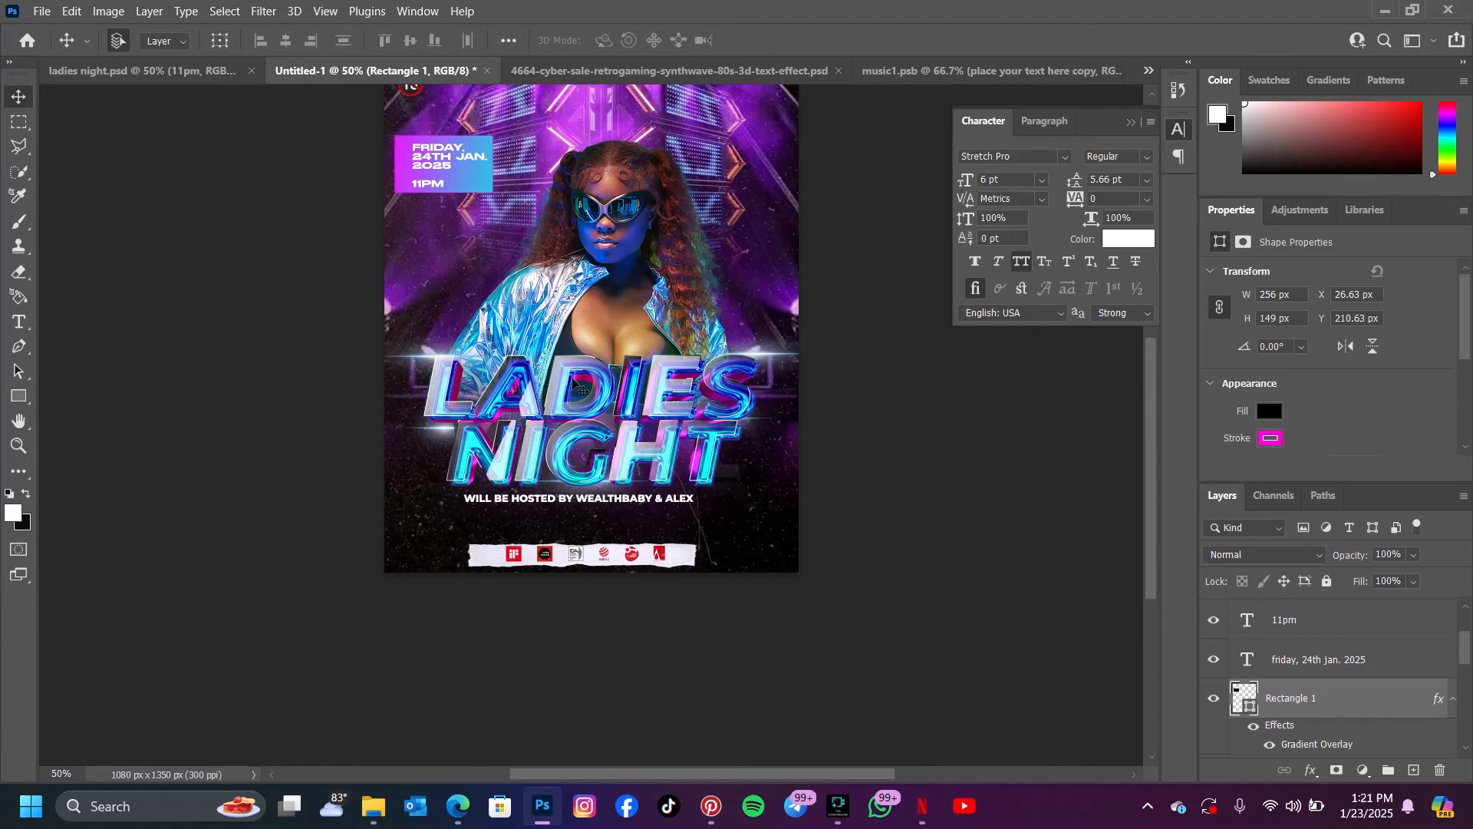
click(201, 68)
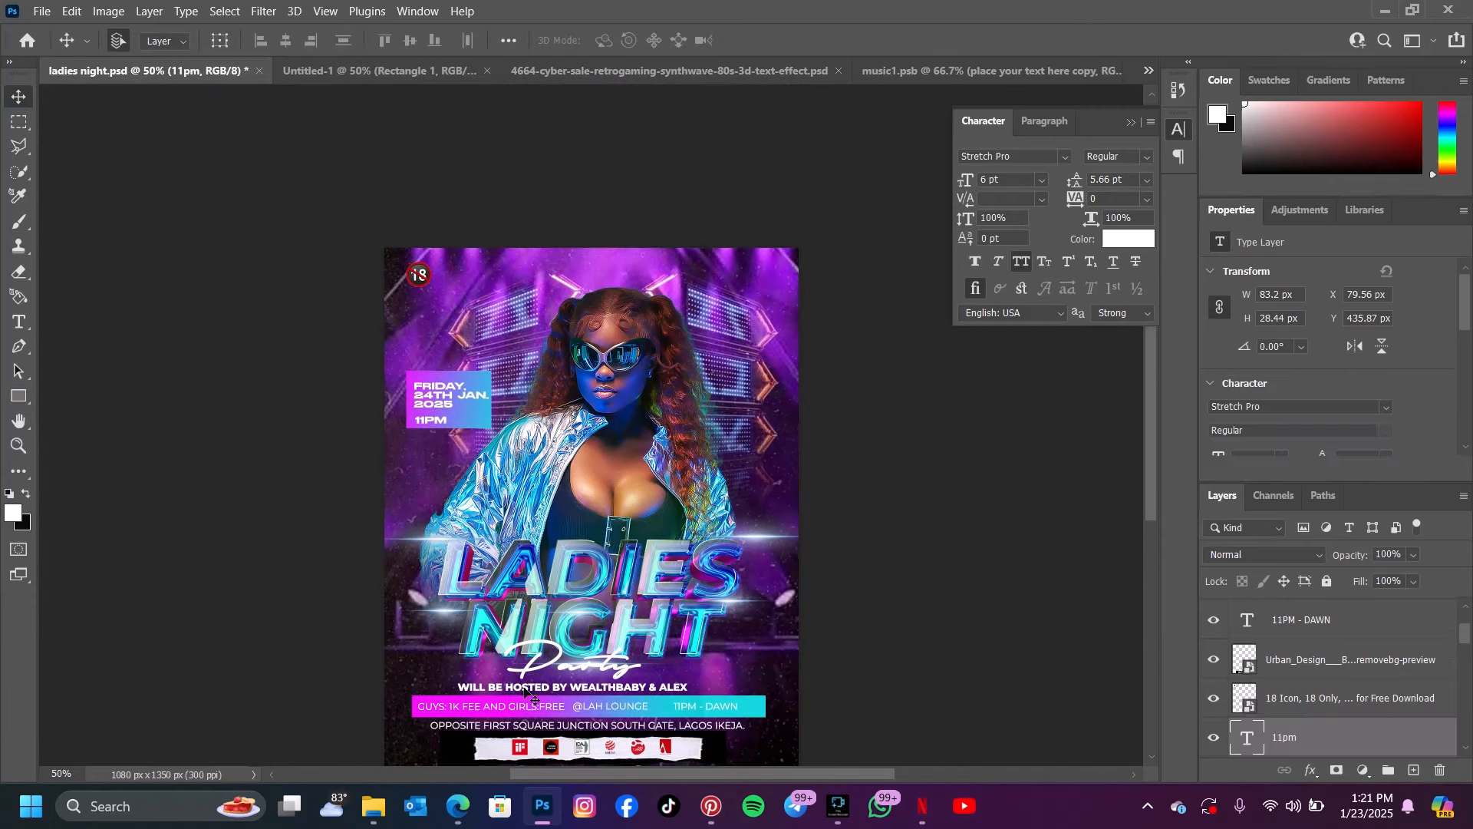
drag(750, 705, 610, 551)
Copy the venue address line from ladies night.psd into Untitled-1, between the gradient bar and the logo strip
click(238, 62)
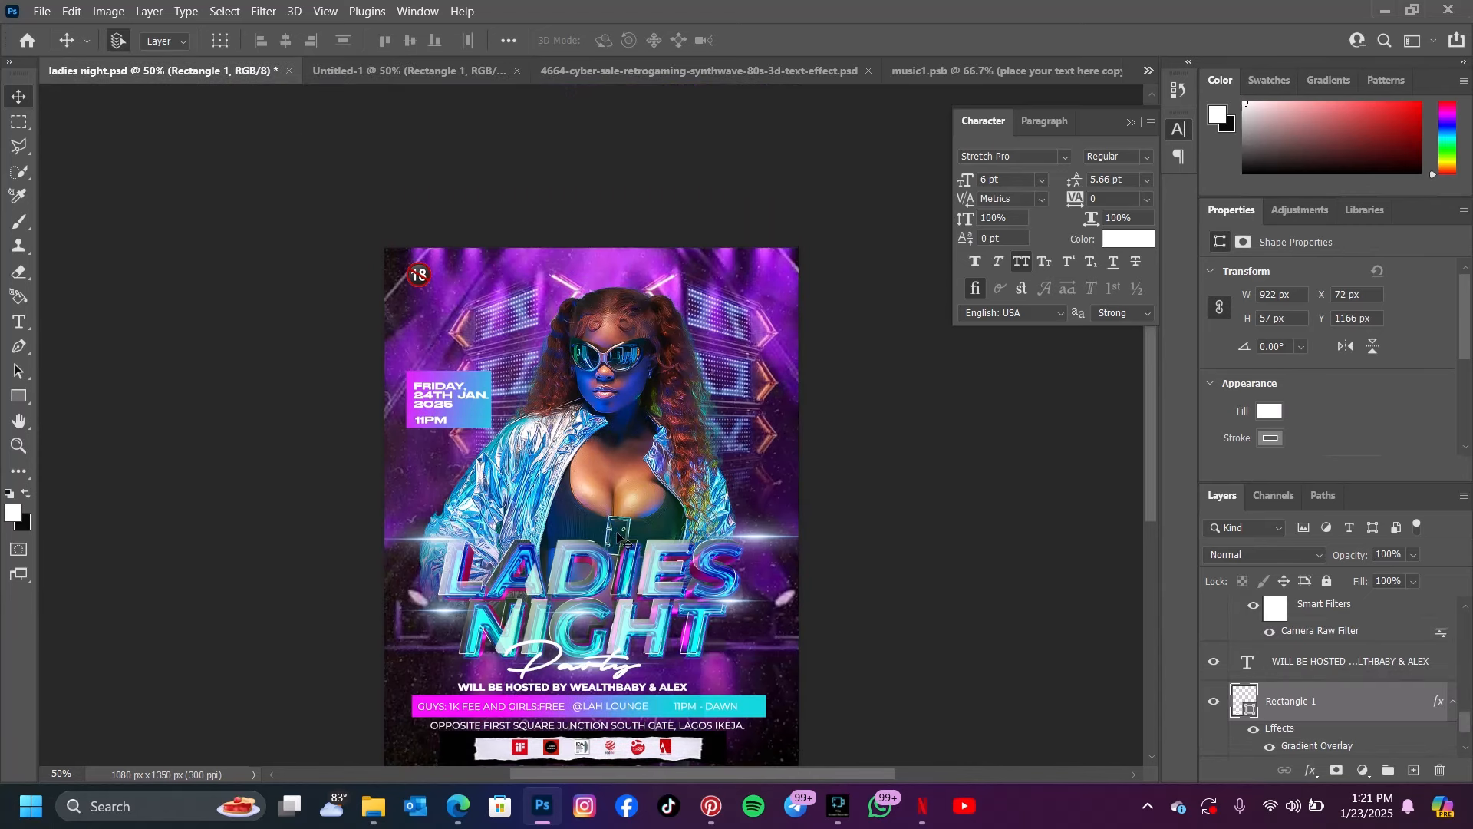
drag(505, 738, 614, 568)
scroll(729, 444, up, 5)
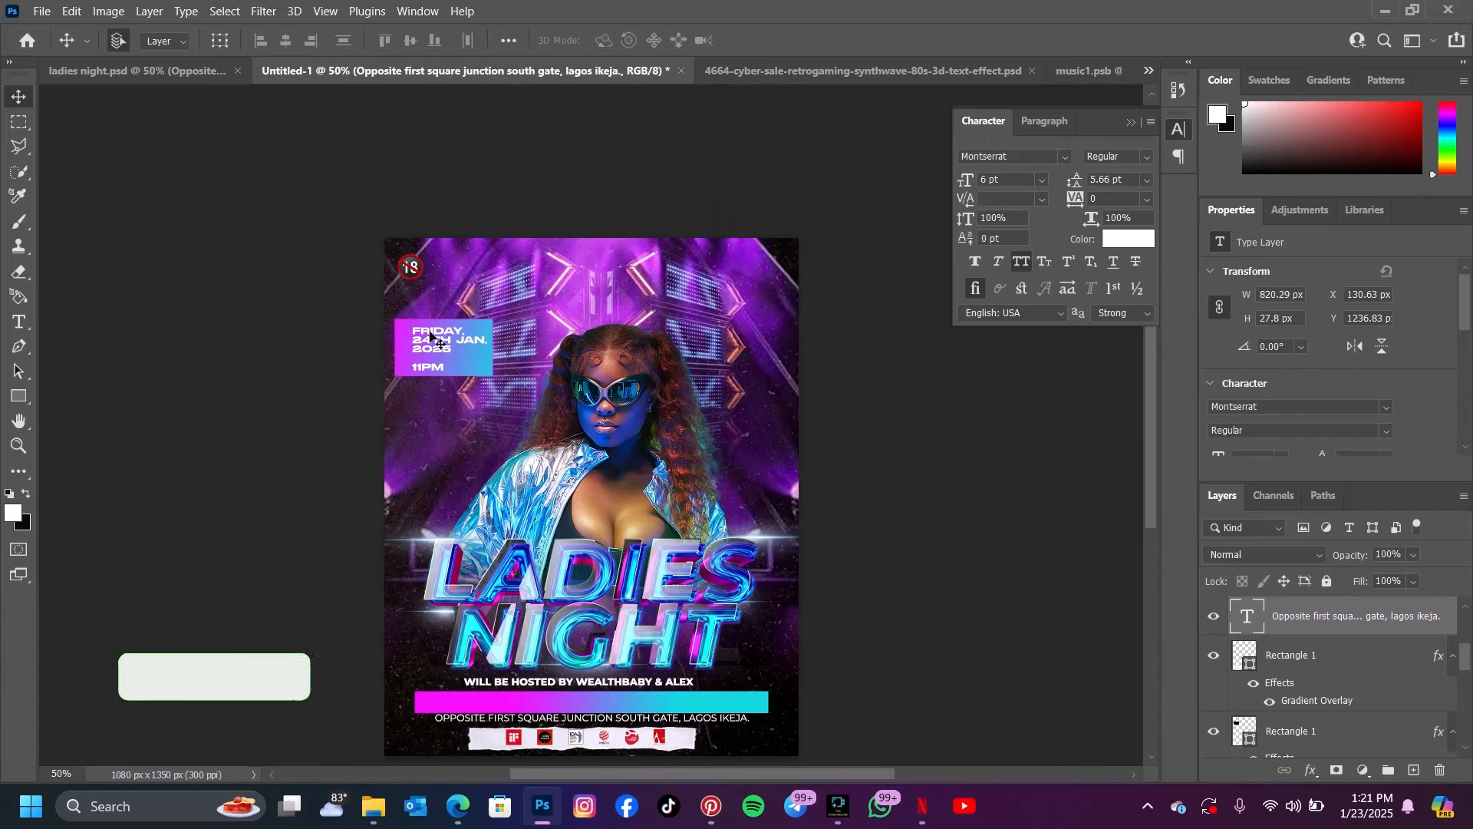
Shift the date text and the "11pm" text closer to the left edge of their gradient box
drag(432, 338, 421, 378)
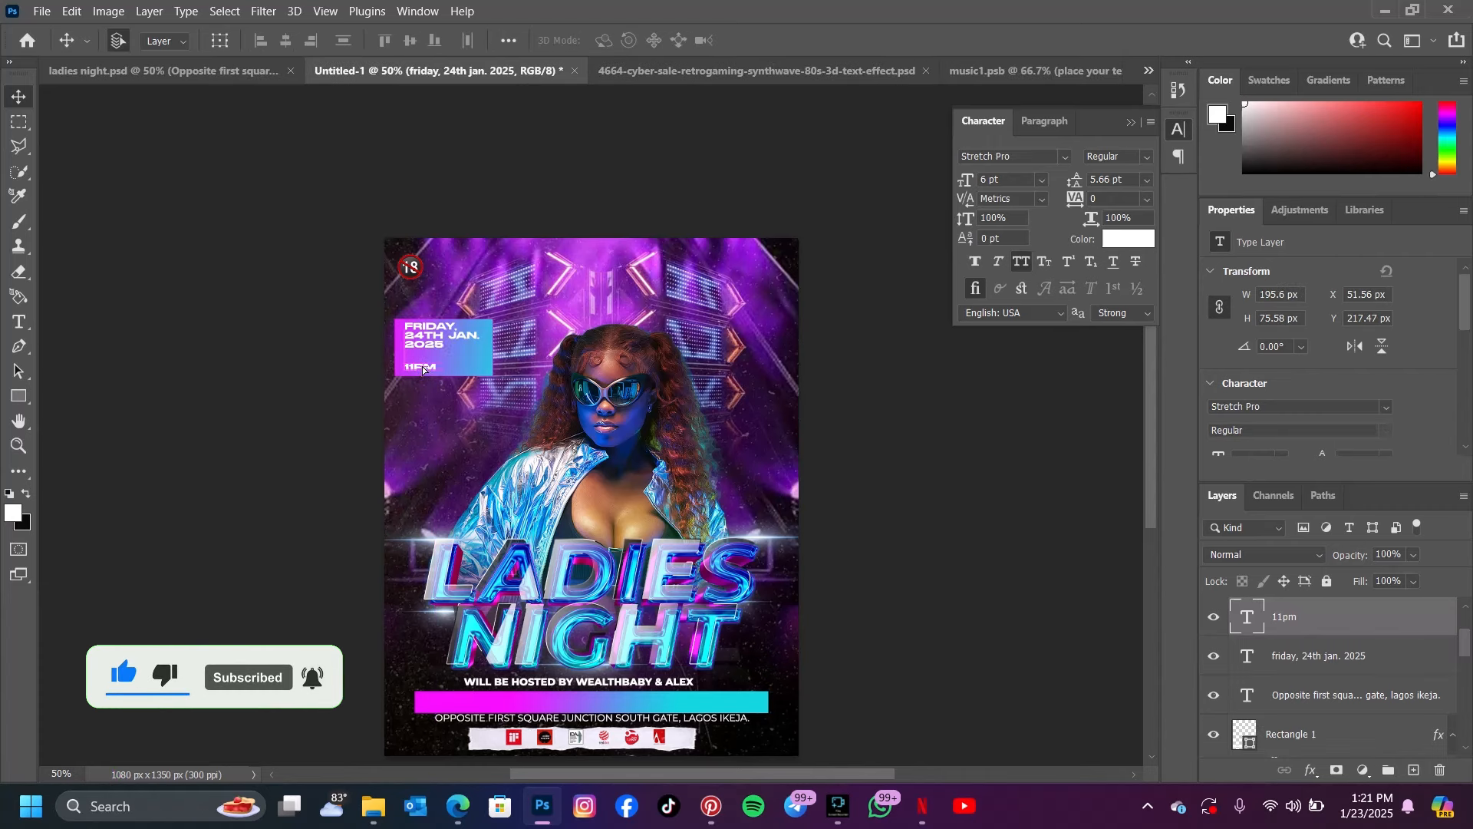
scroll(420, 377, down, 4)
scroll(421, 378, up, 7)
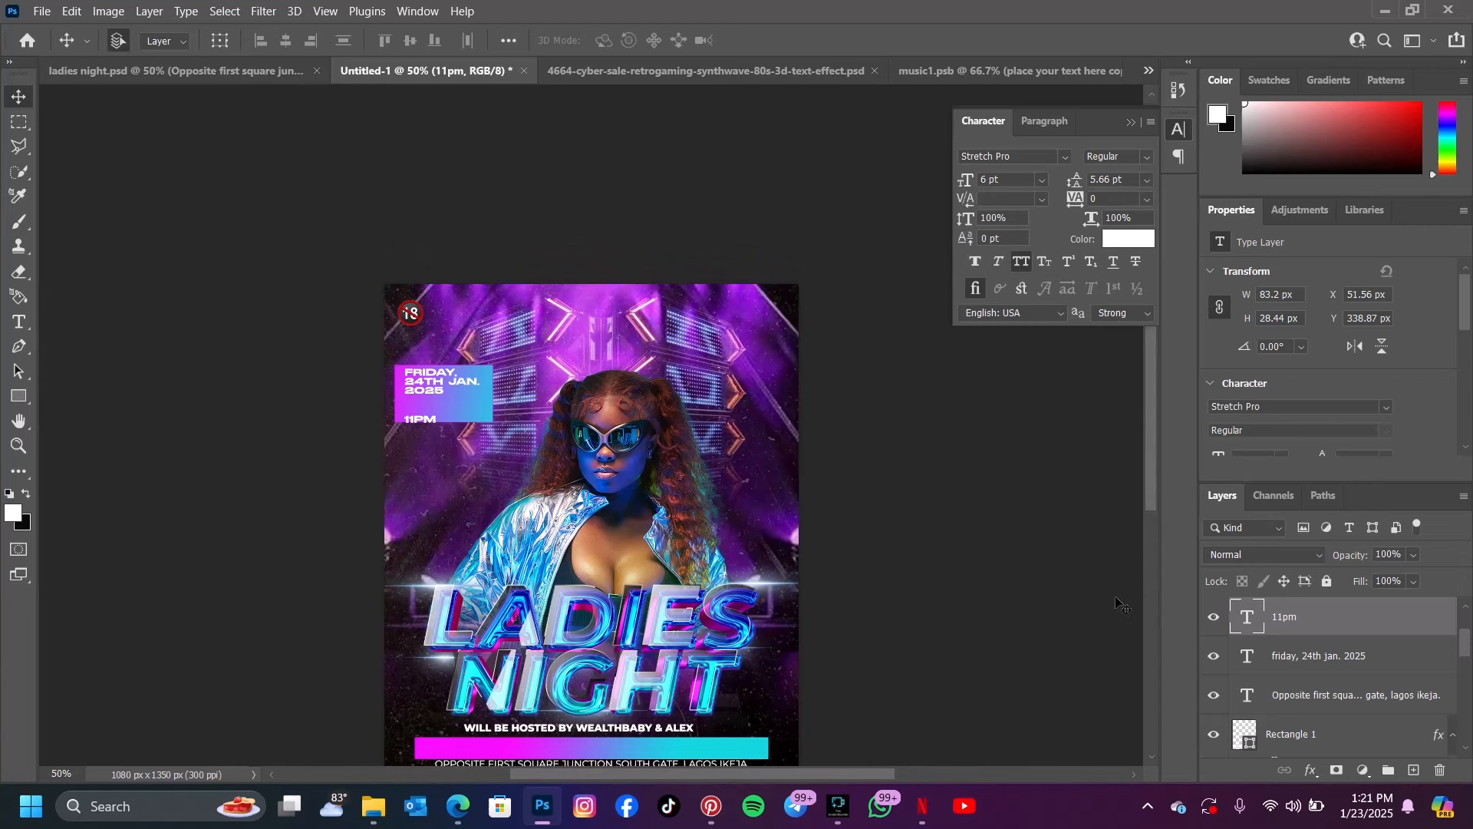
Show the blurred "fegrafikz Background 03 copy" layer and check its effect over the whole flyer
scroll(1316, 643, up, 2)
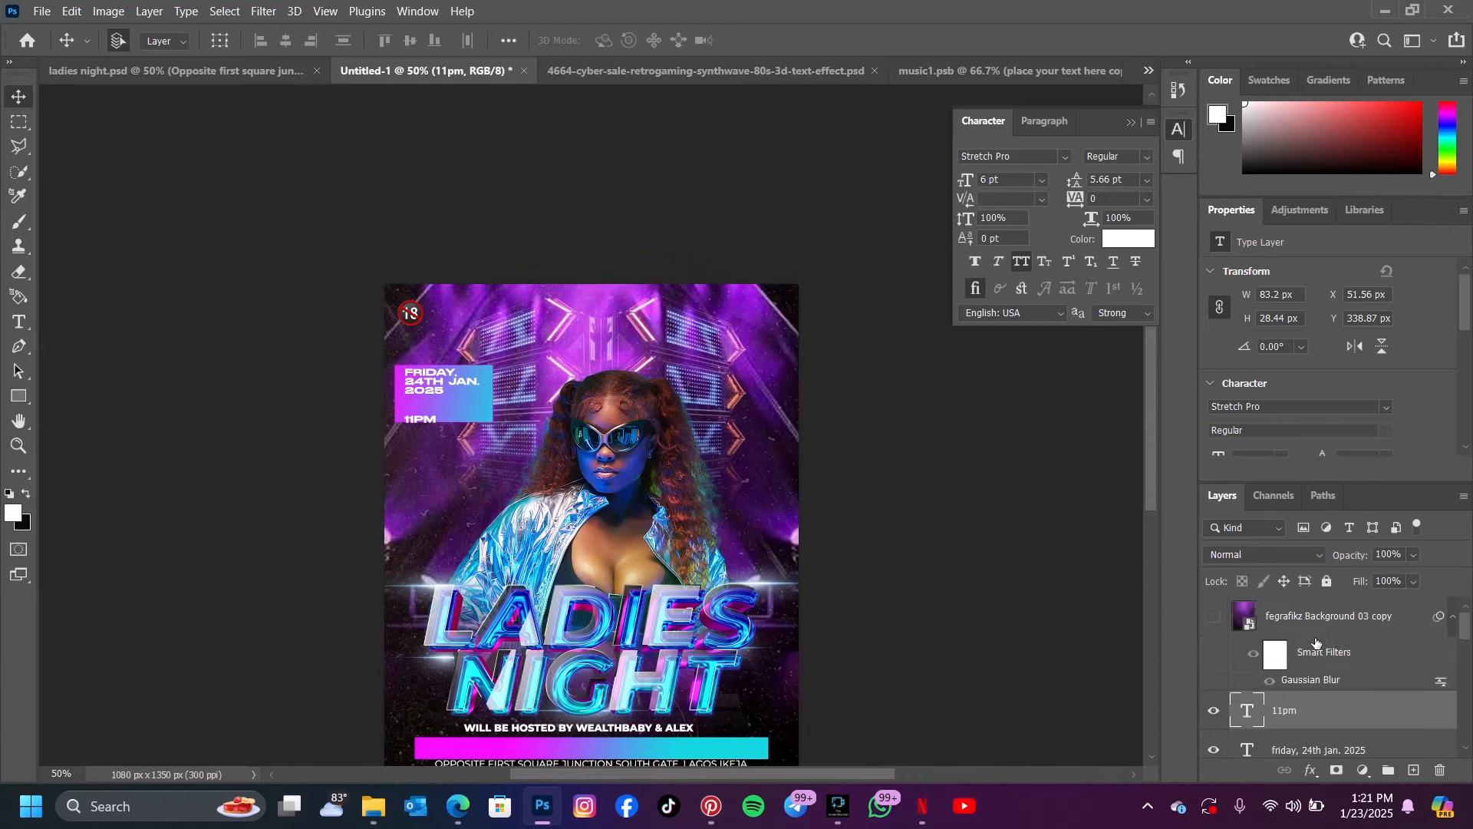
click(1214, 616)
scroll(595, 434, down, 1)
scroll(596, 436, down, 4)
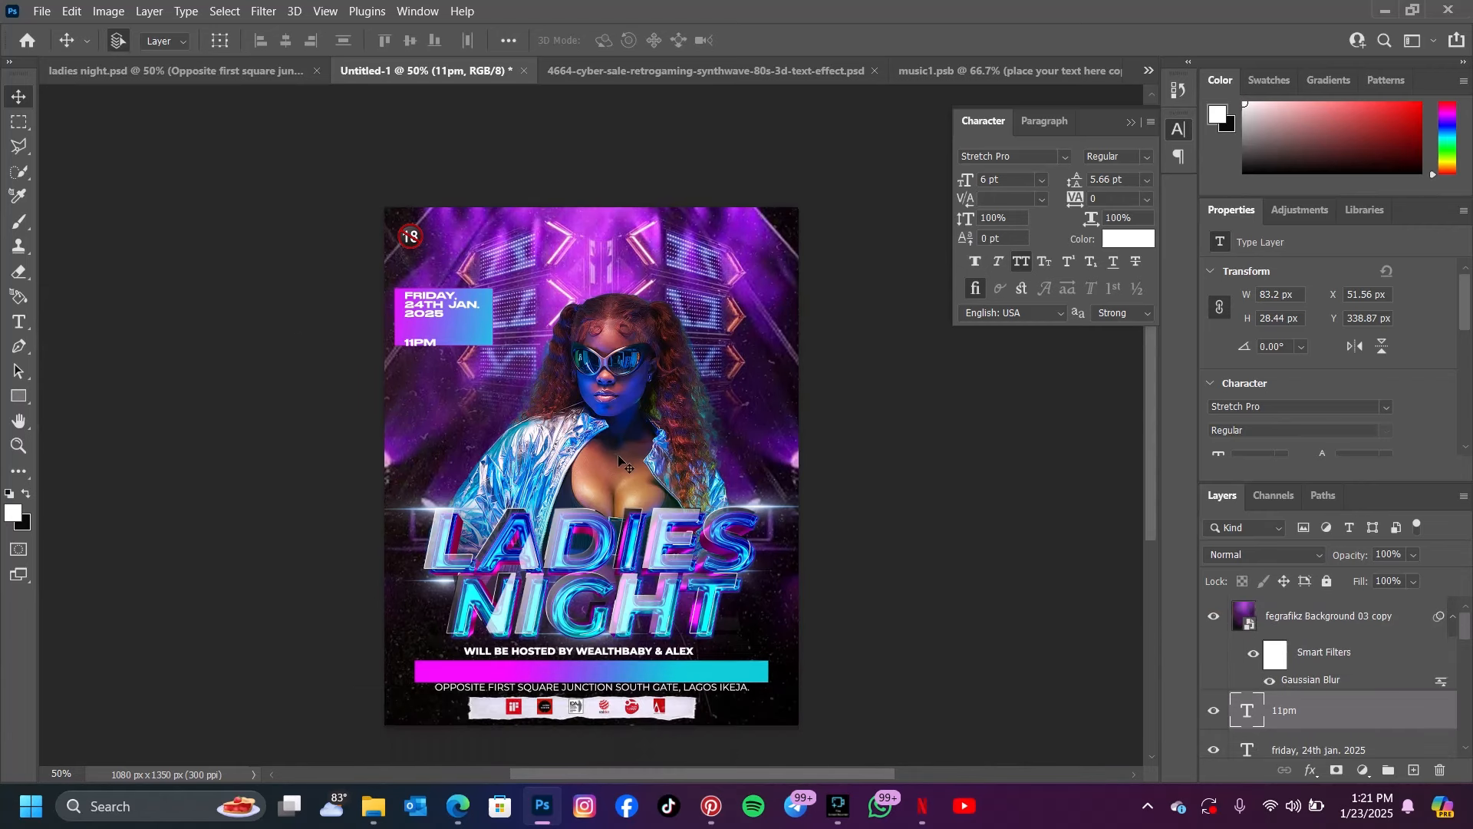
scroll(618, 453, up, 9)
scroll(660, 455, down, 5)
scroll(670, 456, down, 6)
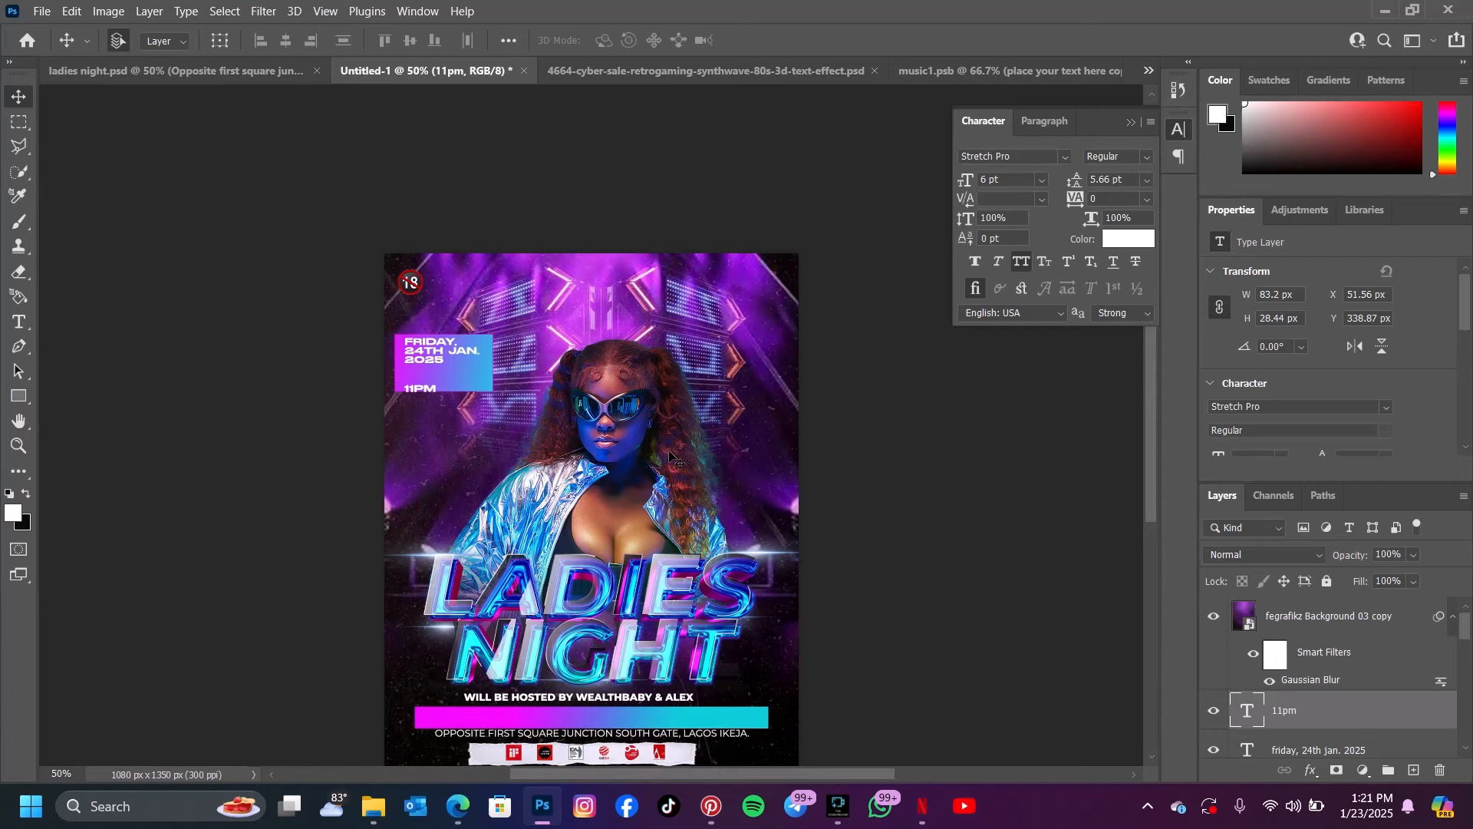
scroll(665, 488, up, 2)
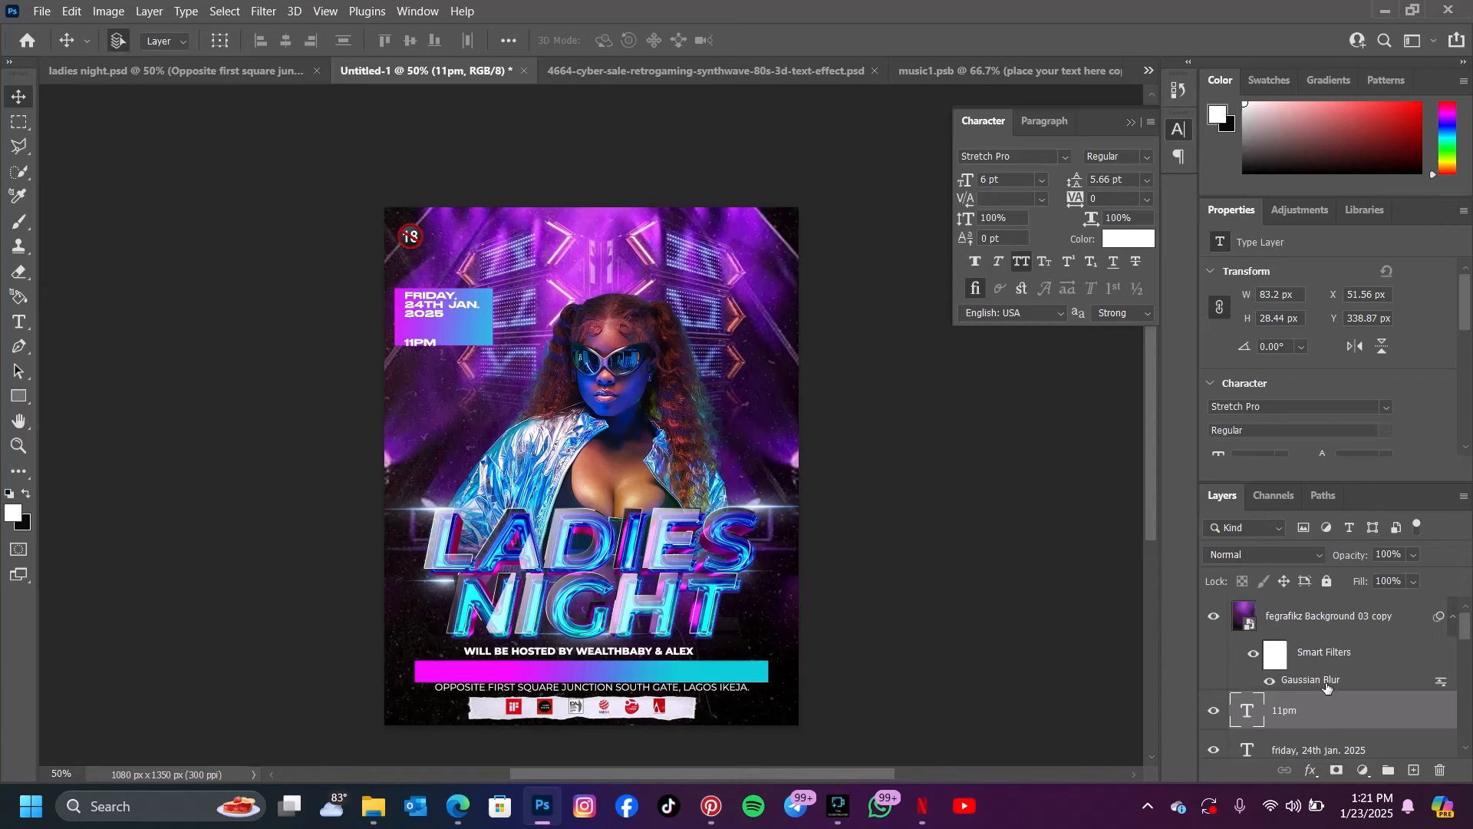
Hide the "fegrafikz Background 03 copy" layer, move the "11pm" text up inside the gradient box, and show the layer again
click(1213, 617)
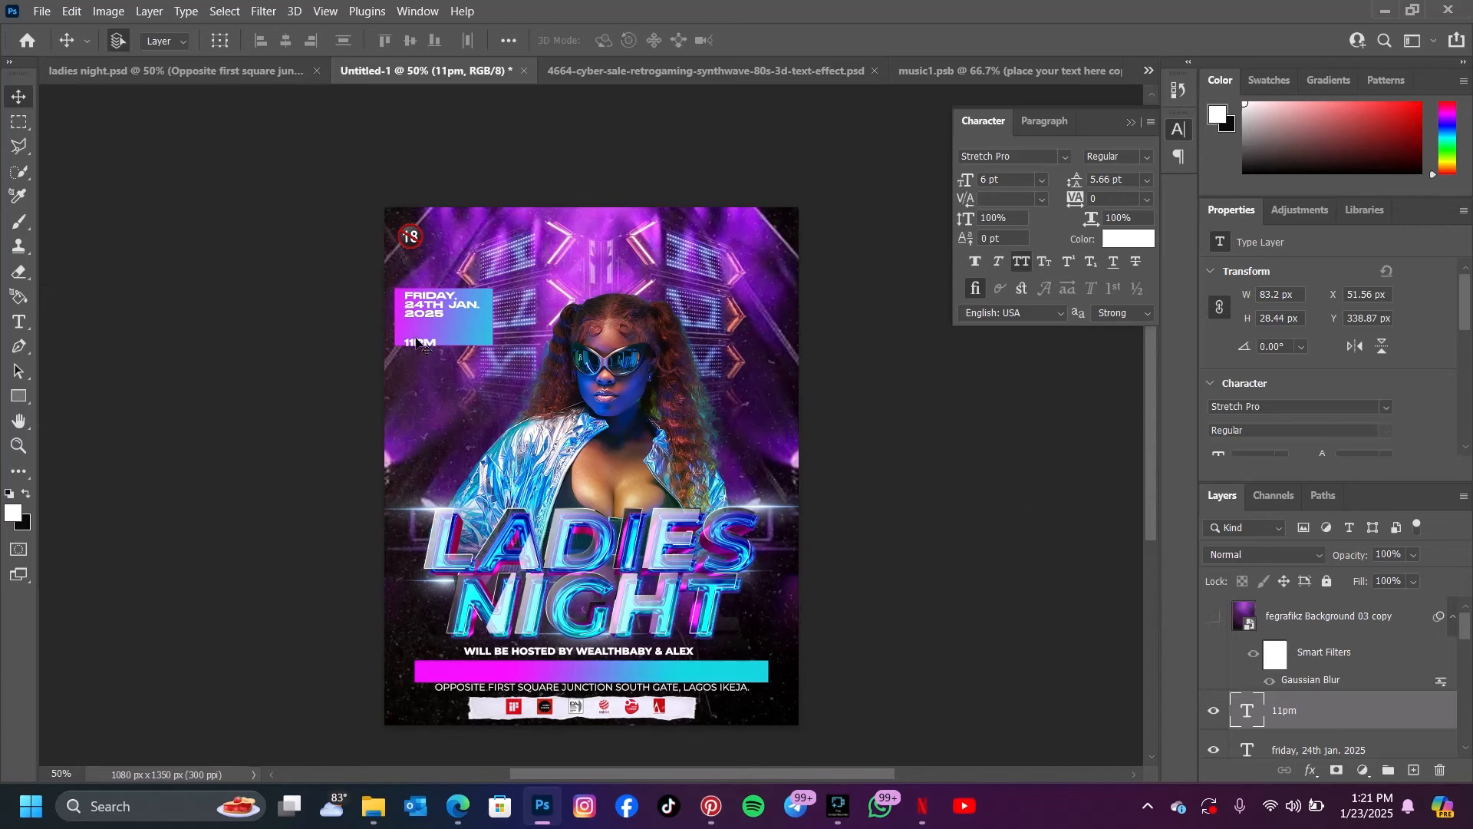
mouse_move(415, 347)
mouse_down()
mouse_move(407, 323)
mouse_move(416, 335)
mouse_up()
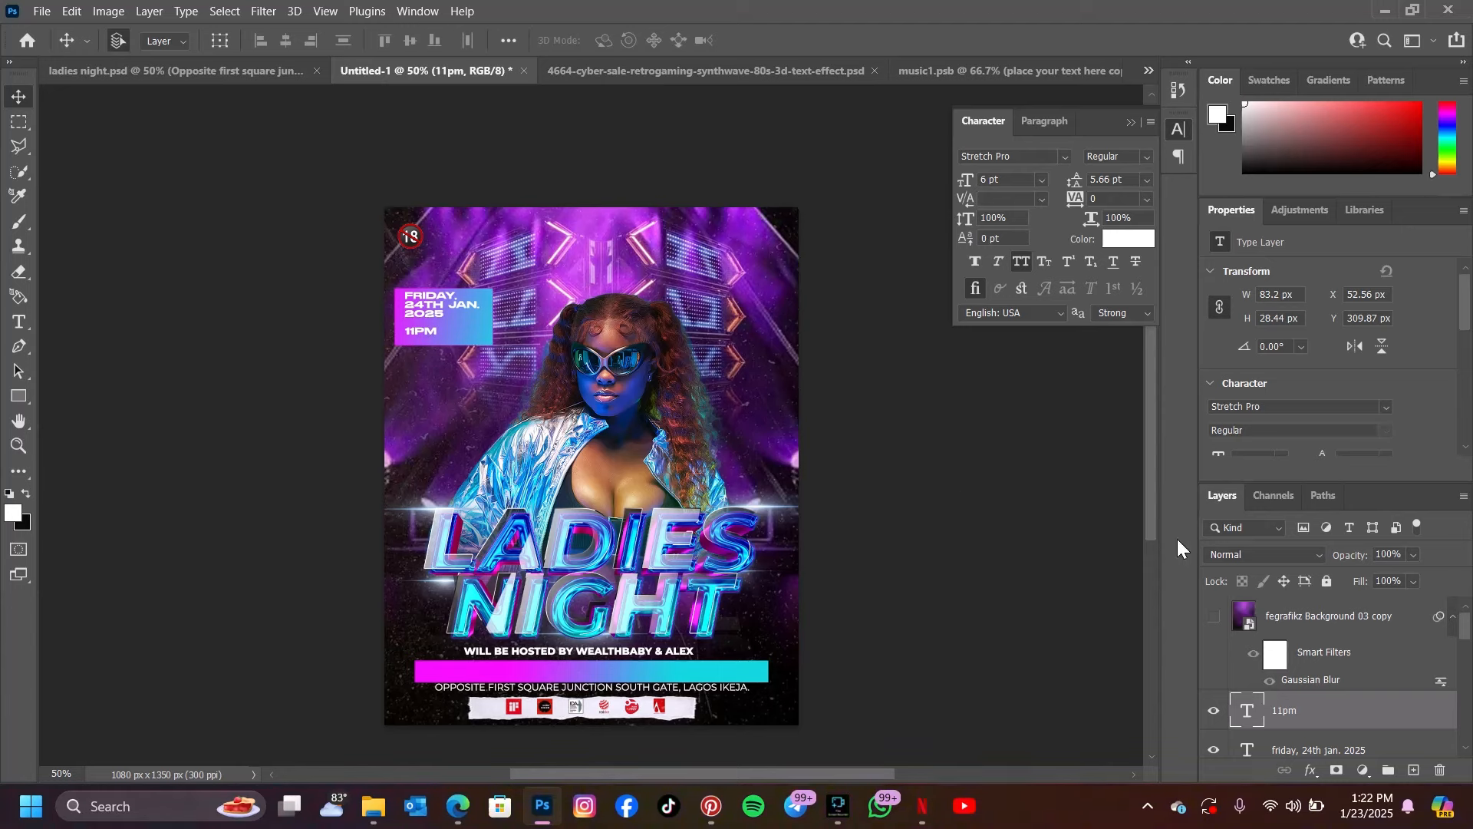
click(1213, 620)
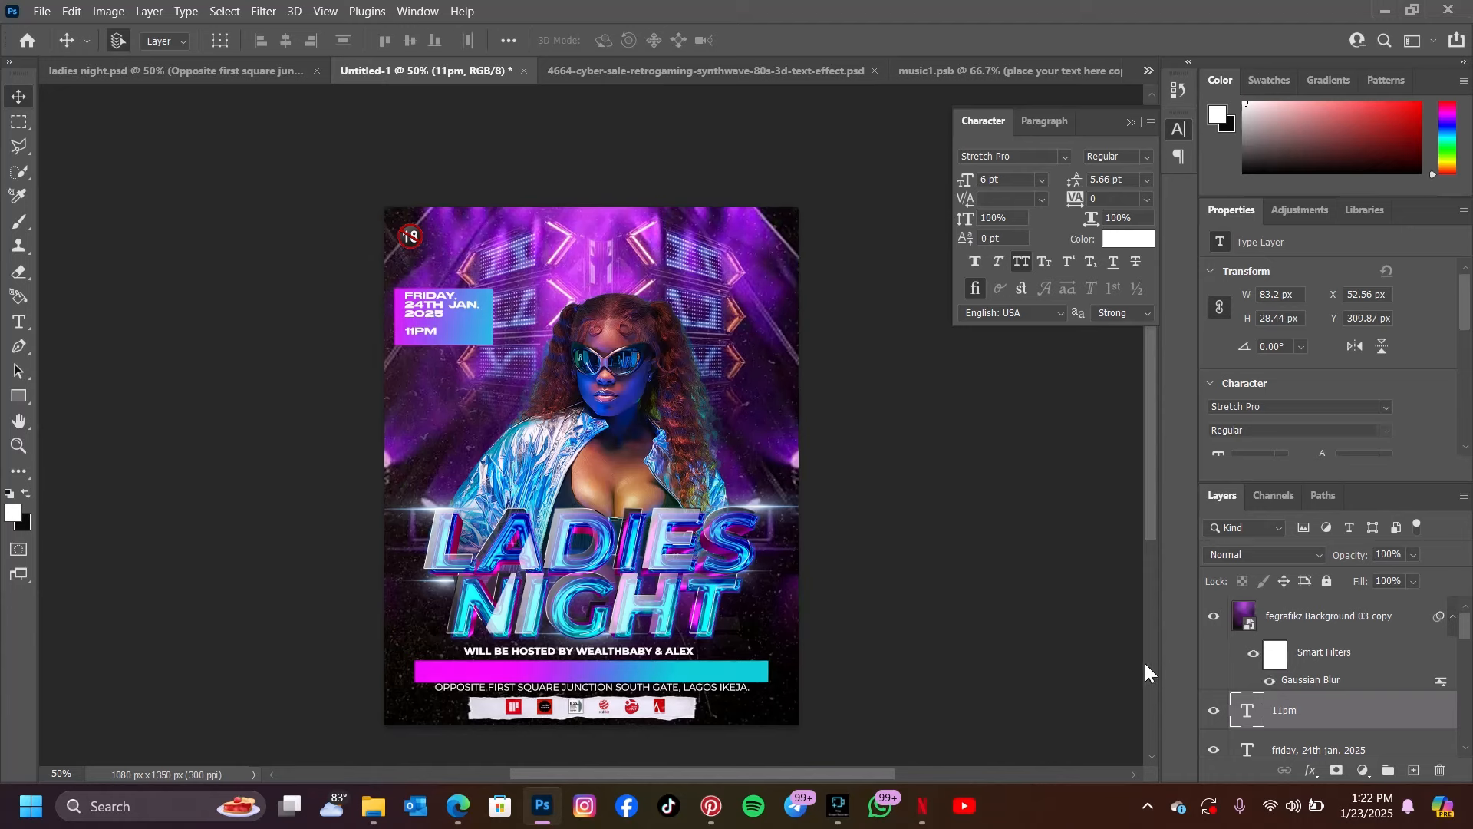